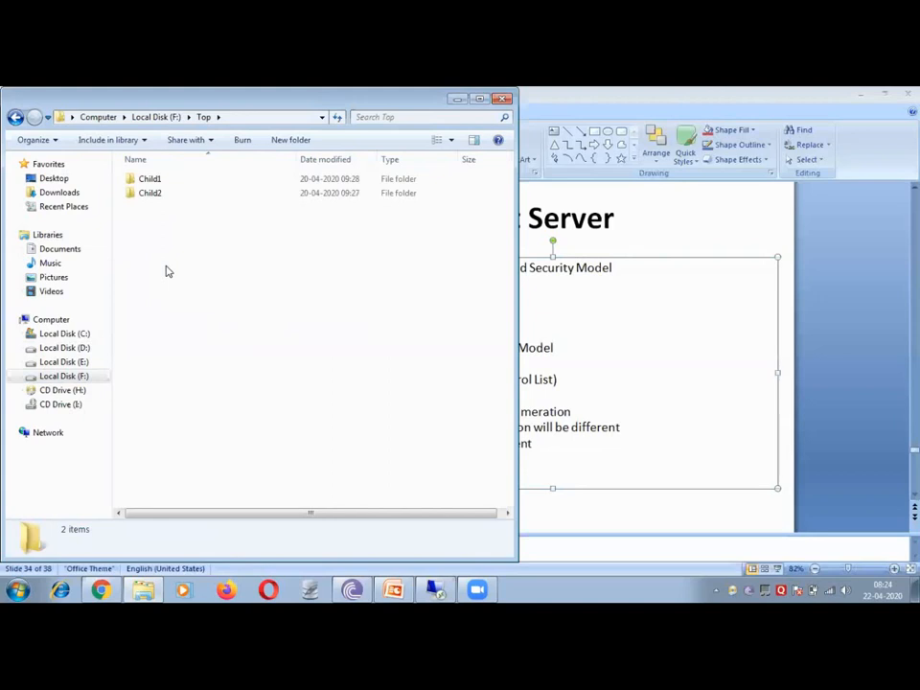
Look at the general properties of the Child1 folder inside Top, and close them.
key("Down")
key("Up")
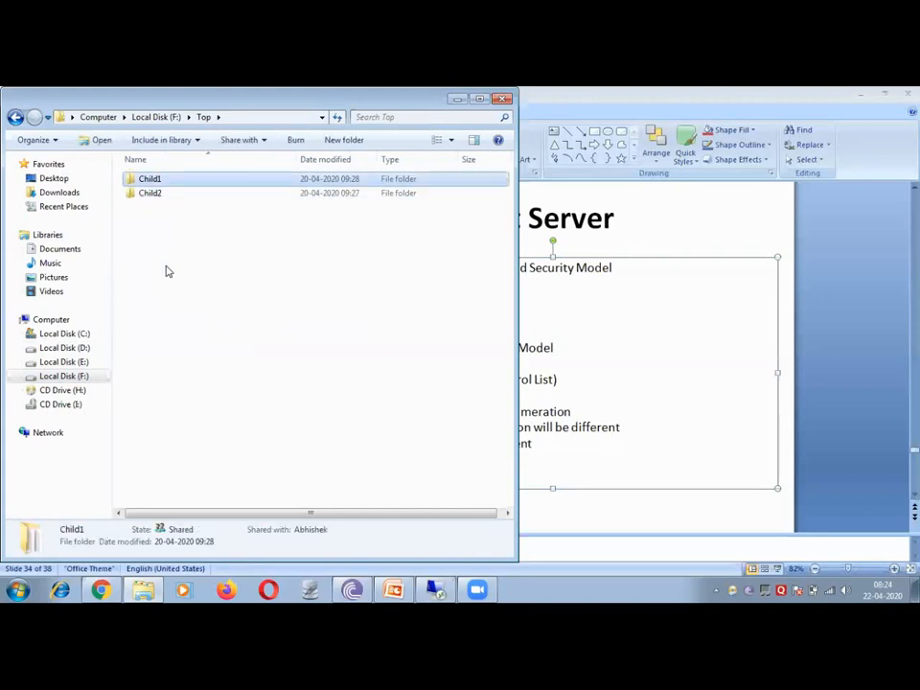
key("shift+F10")
key("r")
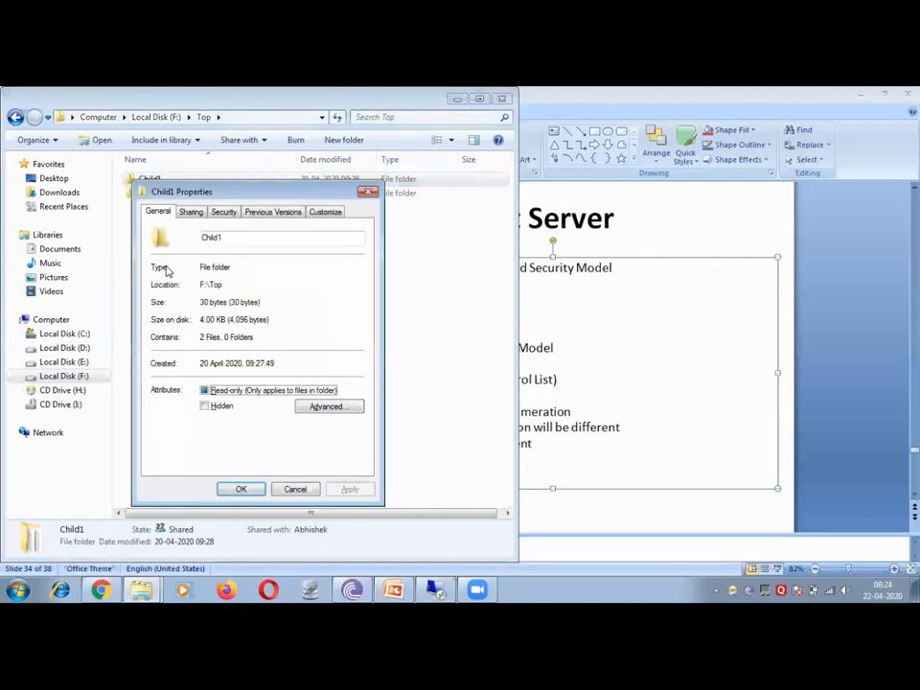
left_click(367, 192)
Enter the Child1 folder and open the properties of File1.txt.
double_click(290, 180)
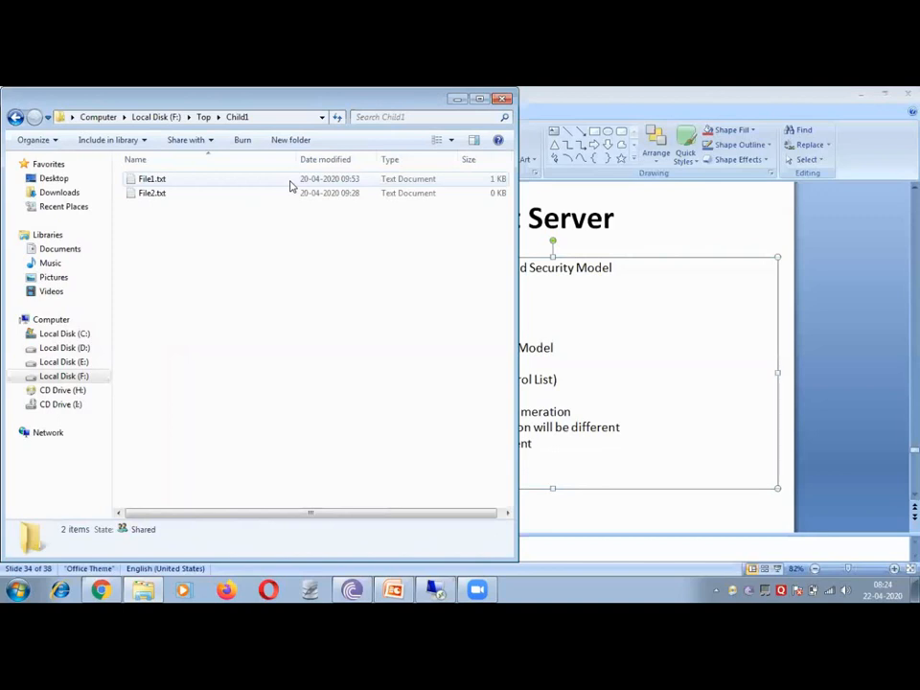
right_click(302, 182)
right_click(219, 181)
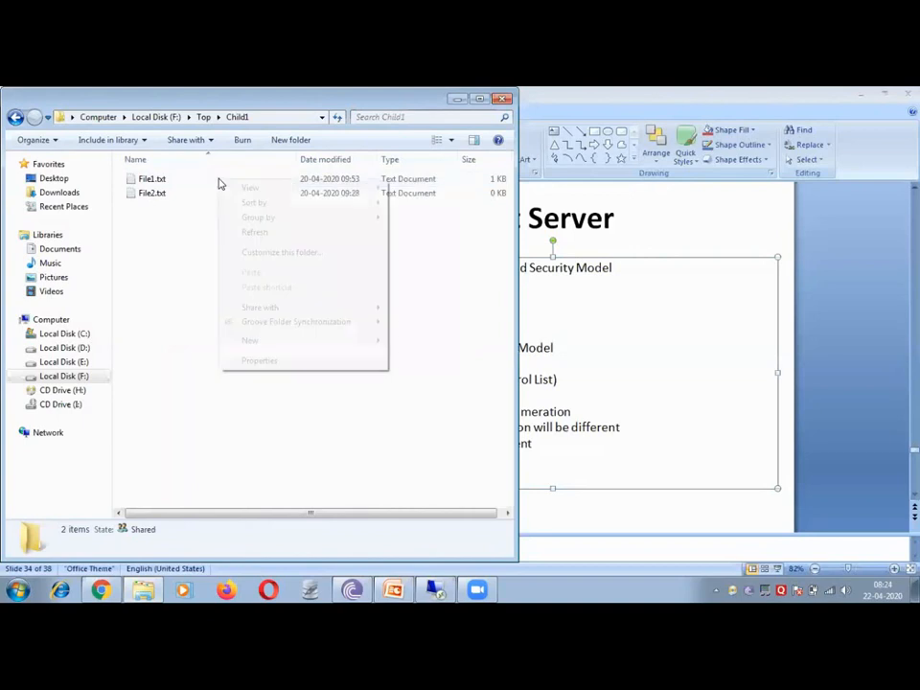
left_click(173, 188)
left_click(173, 182)
right_click(173, 182)
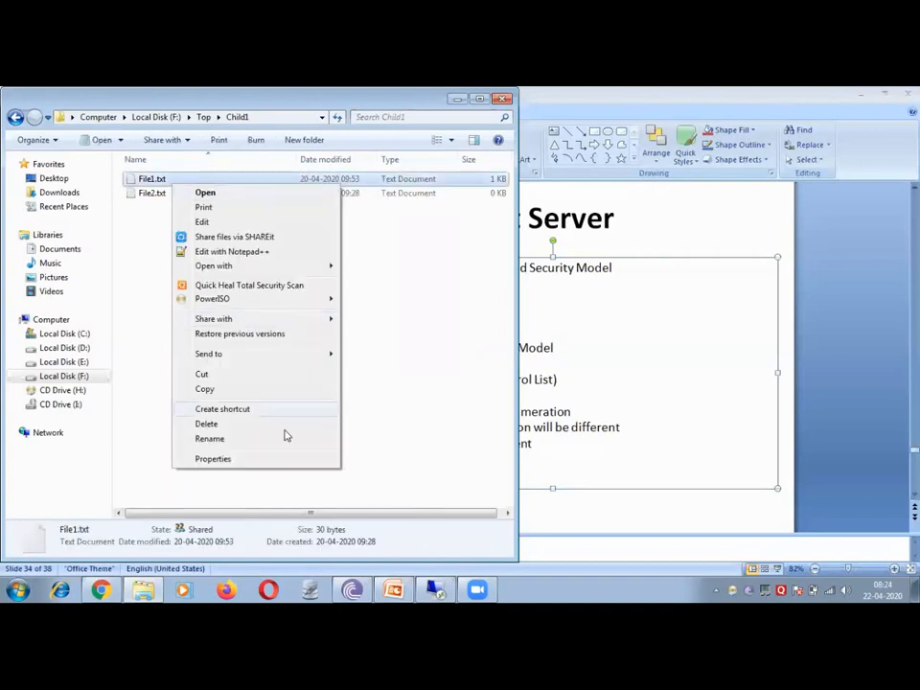
left_click(272, 461)
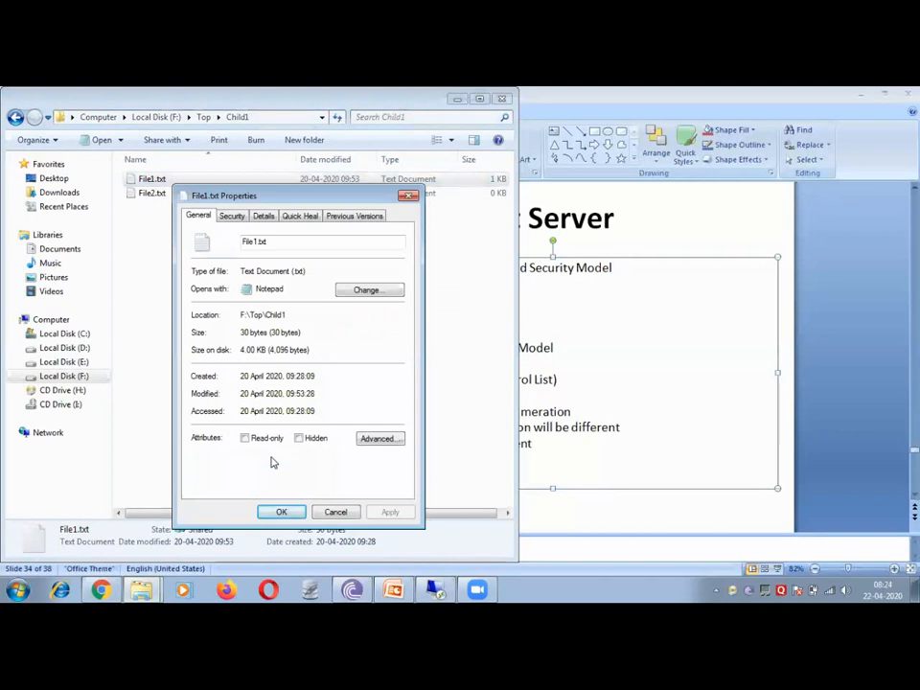
Review the Everyone group's Read & execute, Read and Write permissions in the security settings of File1.txt, and close the properties.
left_click(231, 218)
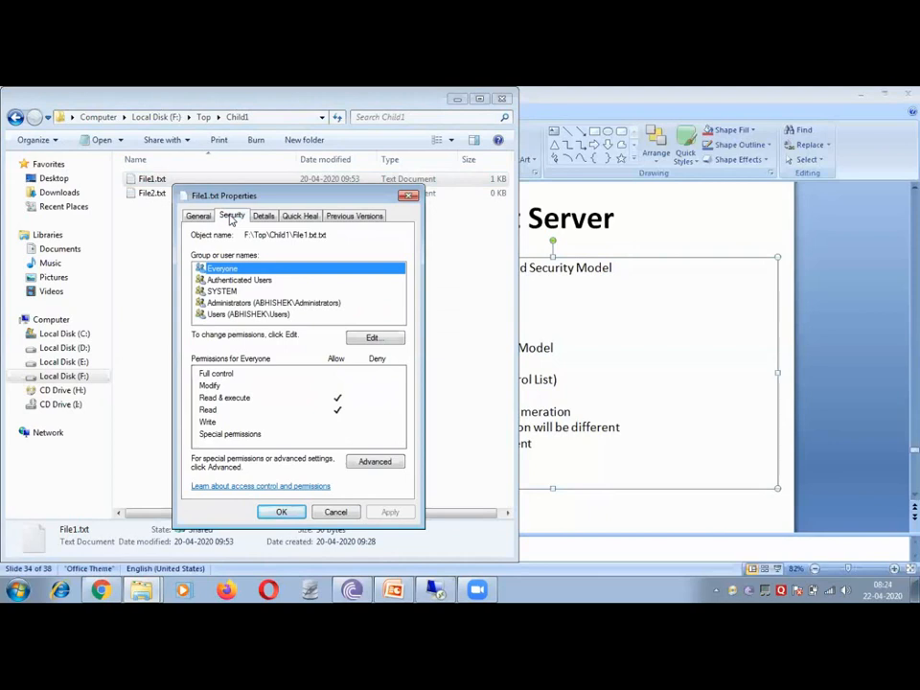
left_click(224, 398)
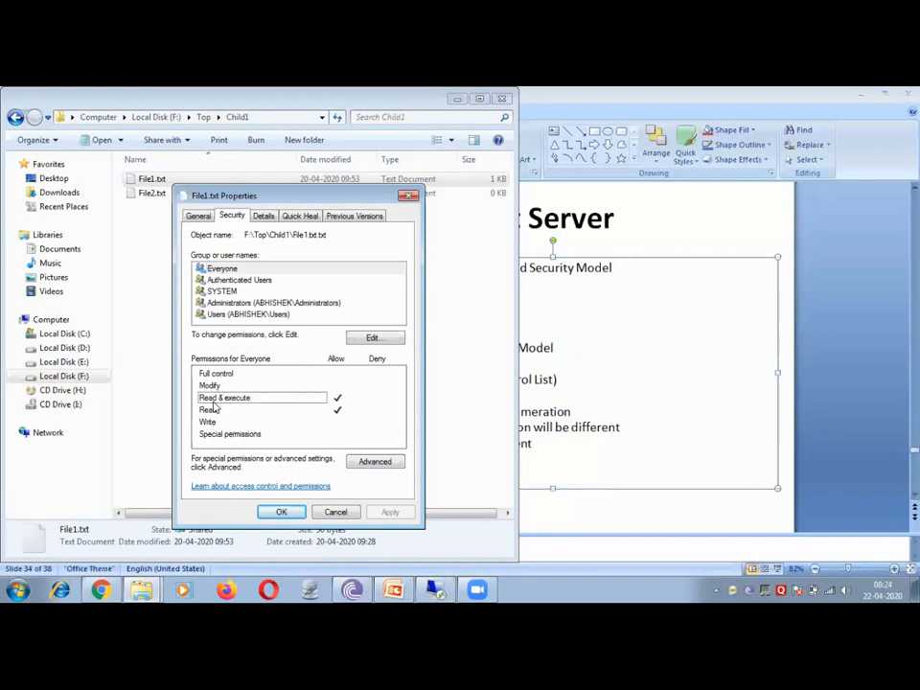
left_click(209, 410)
left_click(211, 423)
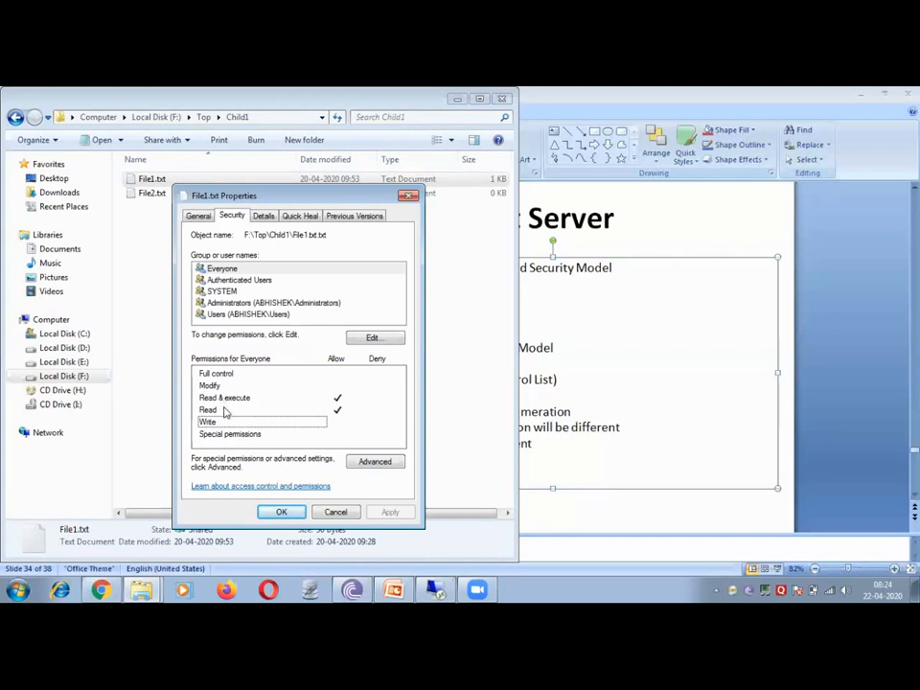
left_click(409, 197)
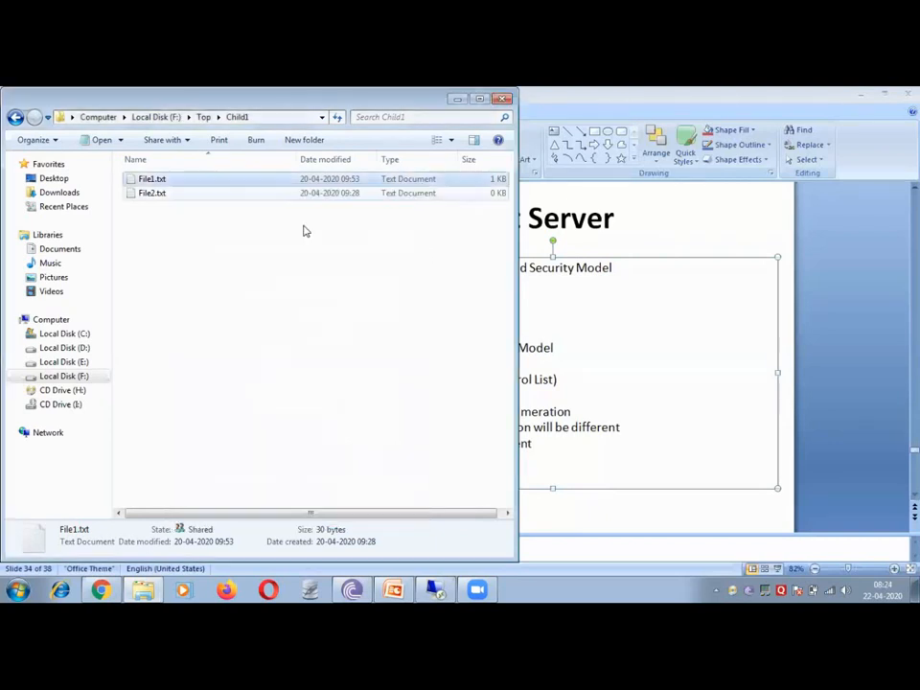
Return to the Top folder and view Child1's security permissions for the Everyone group.
left_click(235, 259)
key("BackSpace")
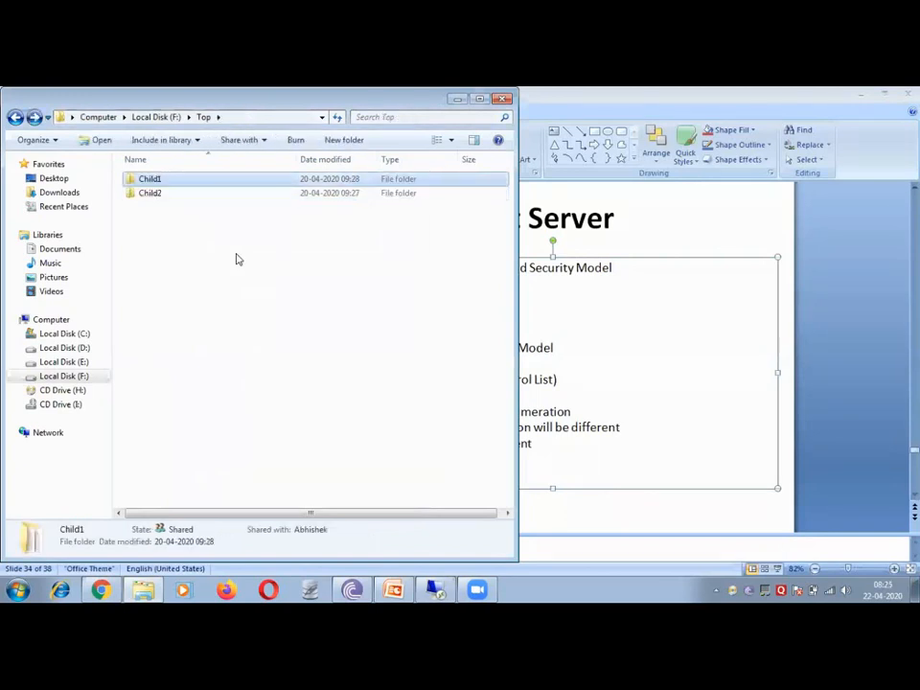
key("shift+F10")
key("r")
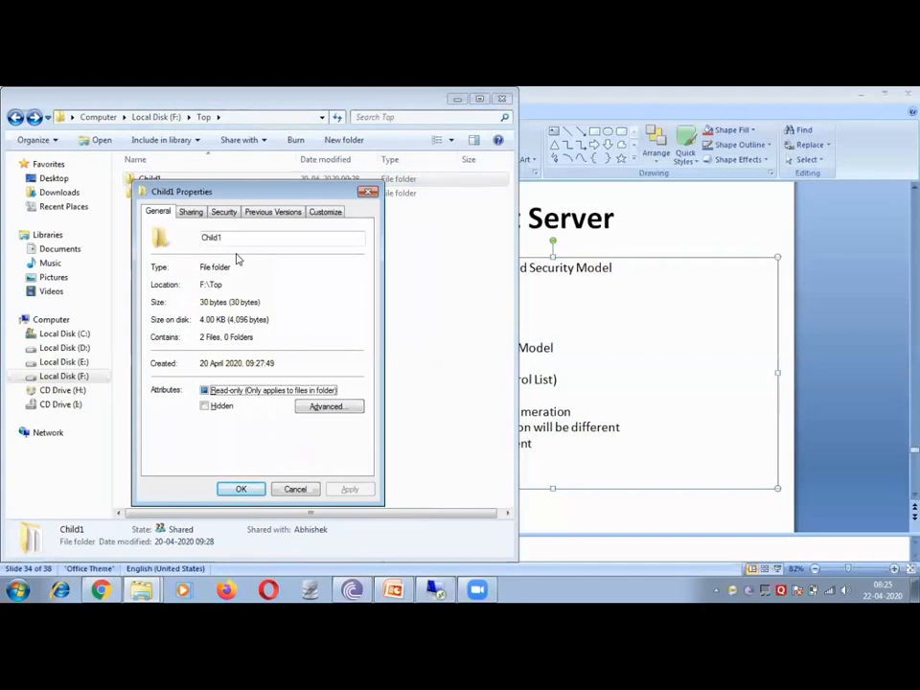
left_click(219, 217)
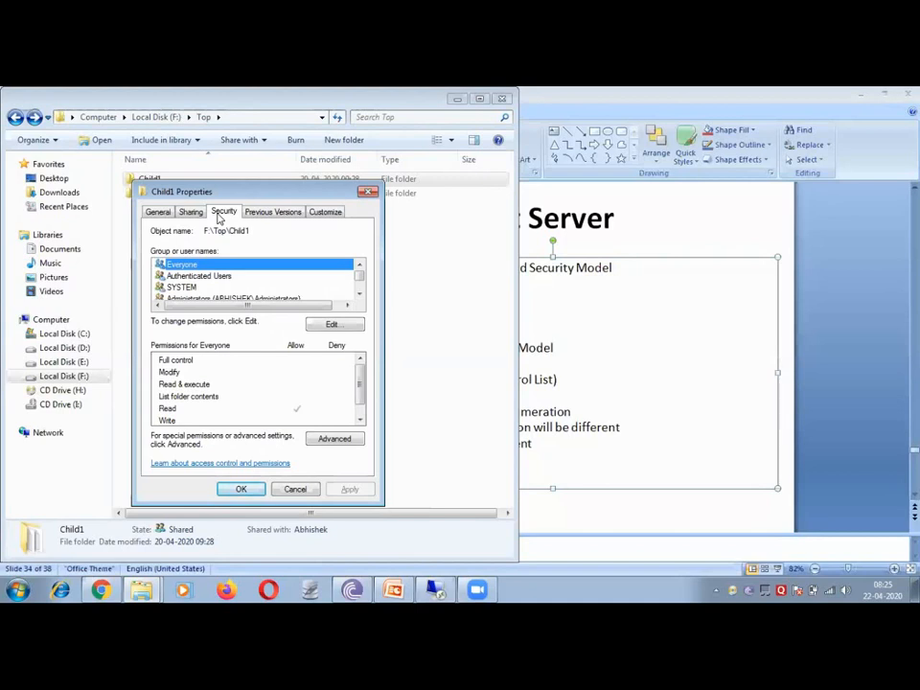
left_click(366, 193)
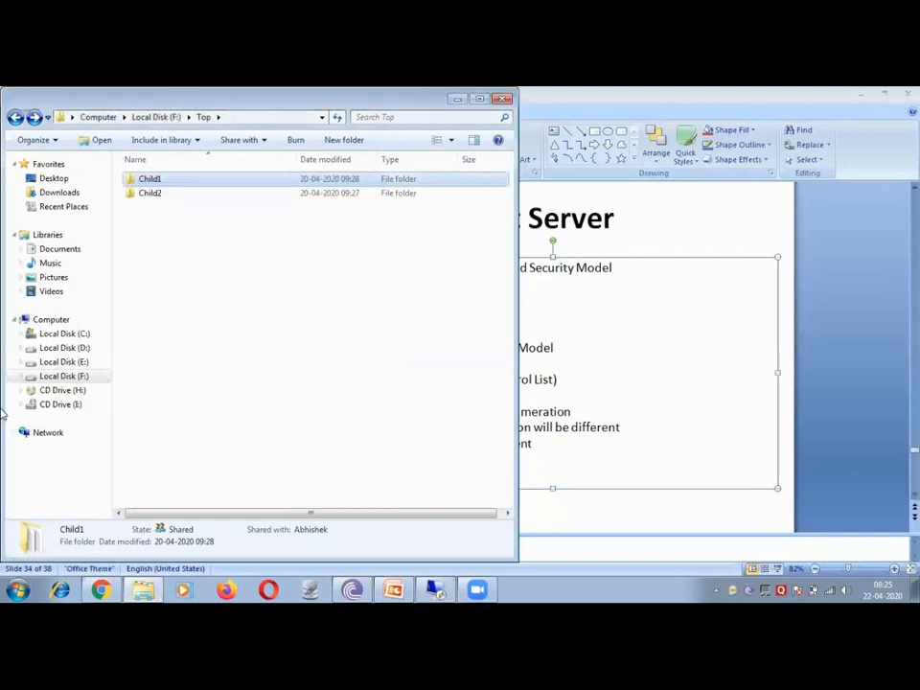
Search the computer for "de", open Devices and Printers from the results, and maximize its window.
left_click(8, 586)
type("de")
key("Down")
key("Down")
key("Down")
key("Down")
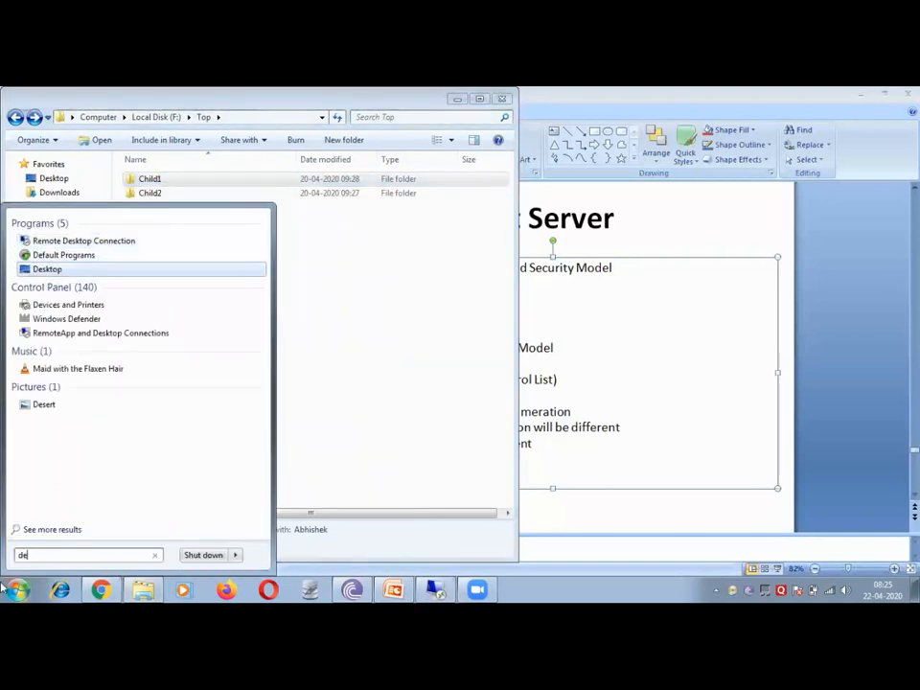
key("Return")
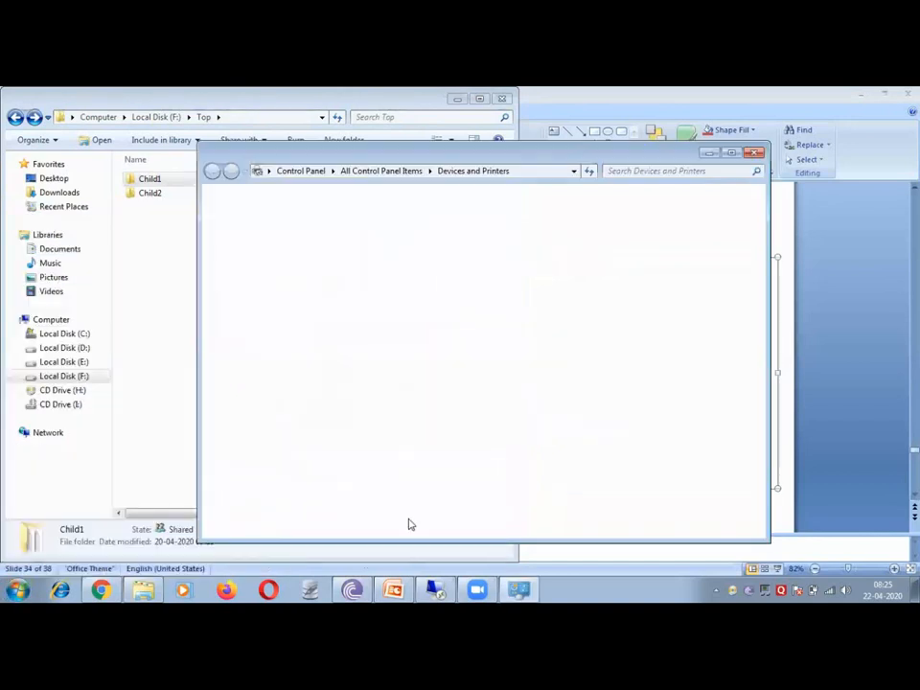
left_click(731, 153)
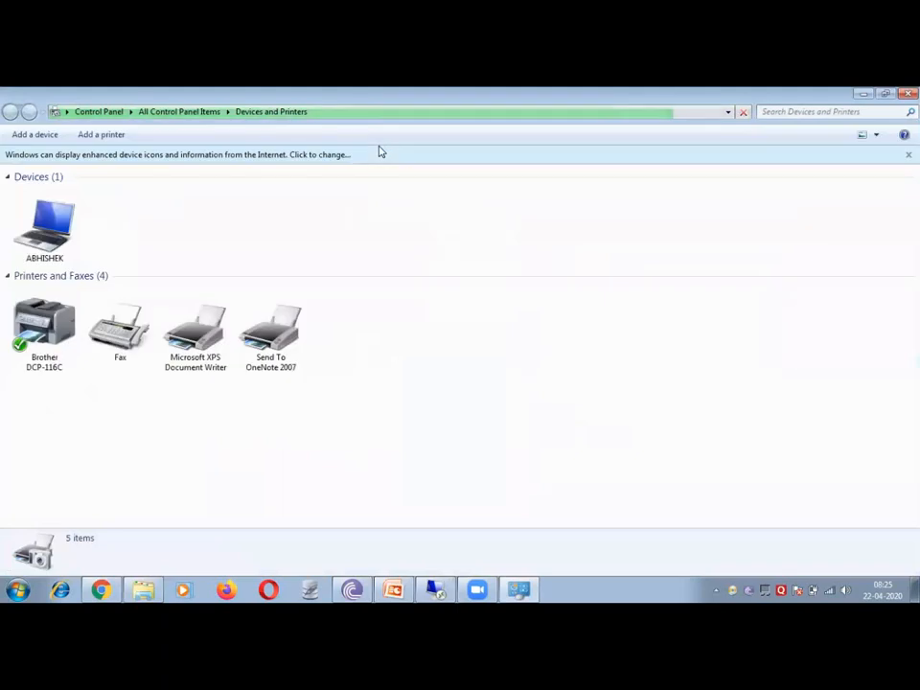
Examine the security permissions in the printer properties of the Brother DCP-116C.
right_click(45, 328)
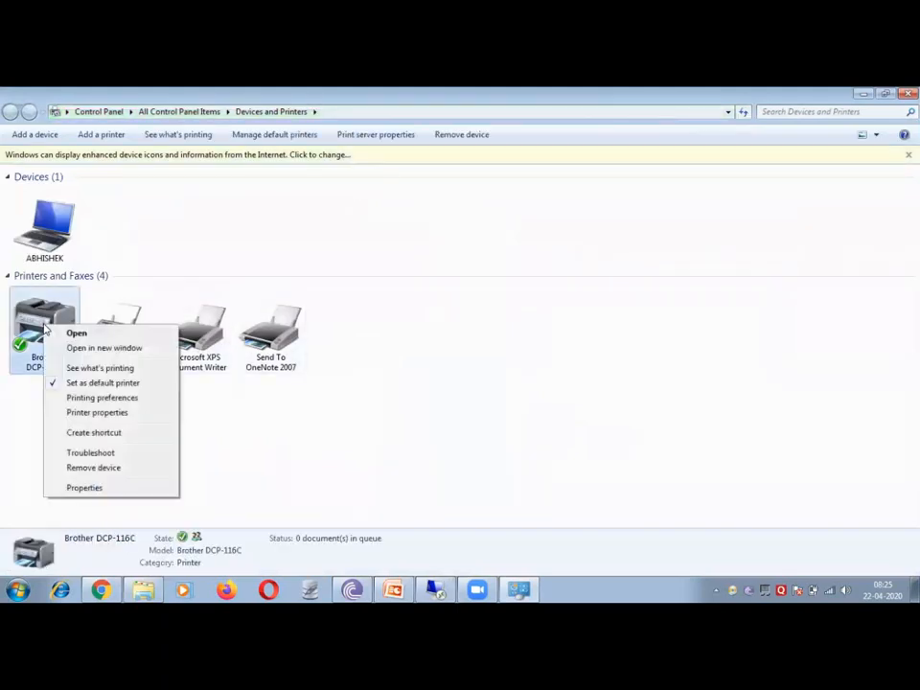
left_click(103, 413)
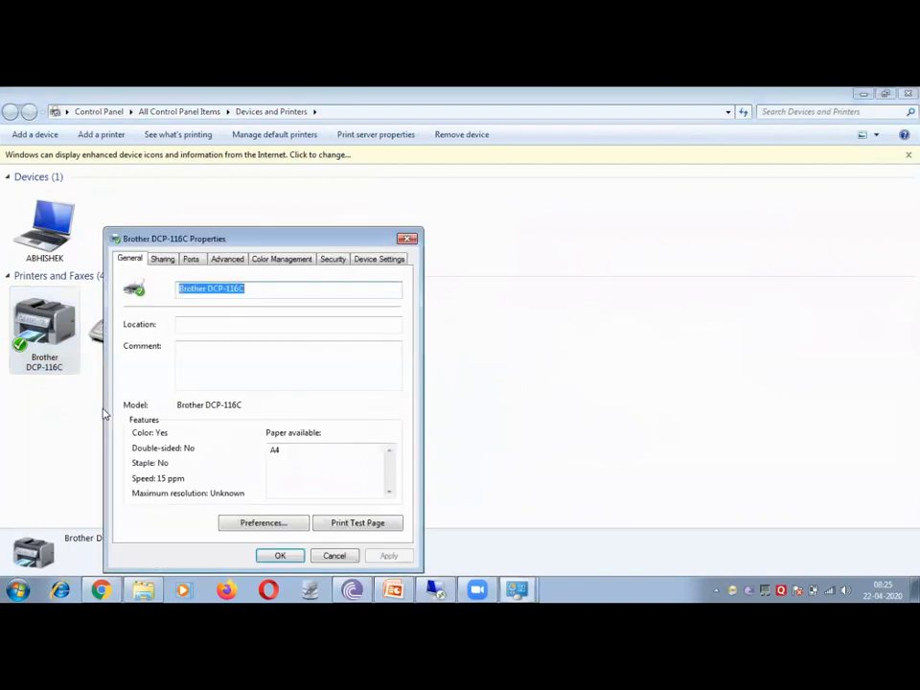
left_click(338, 259)
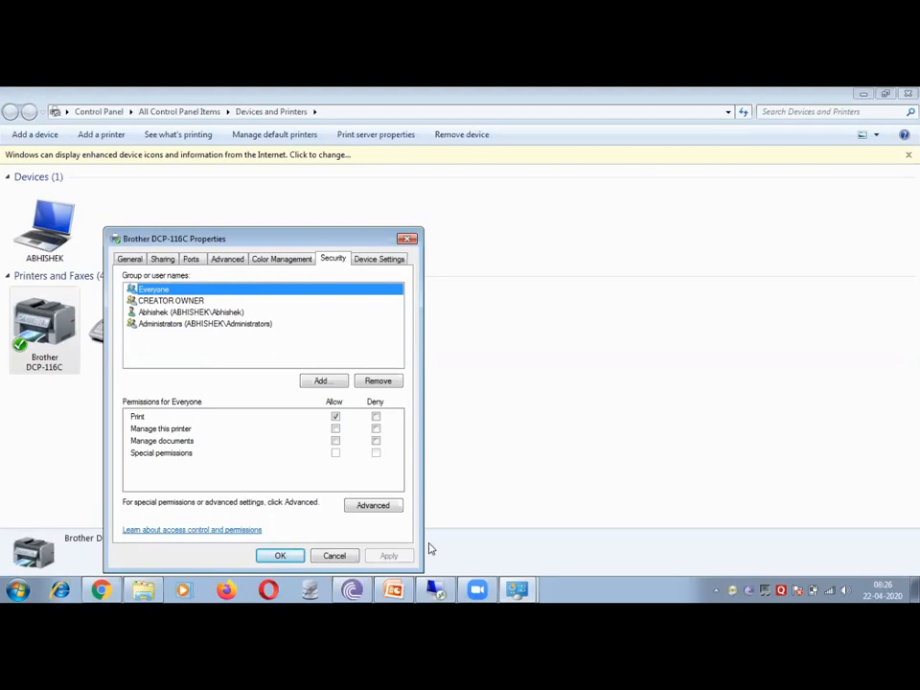
Switch to the Remote Desktop session and open Active Directory Users and Computers from Server Manager, with its window maximized.
left_click(436, 586)
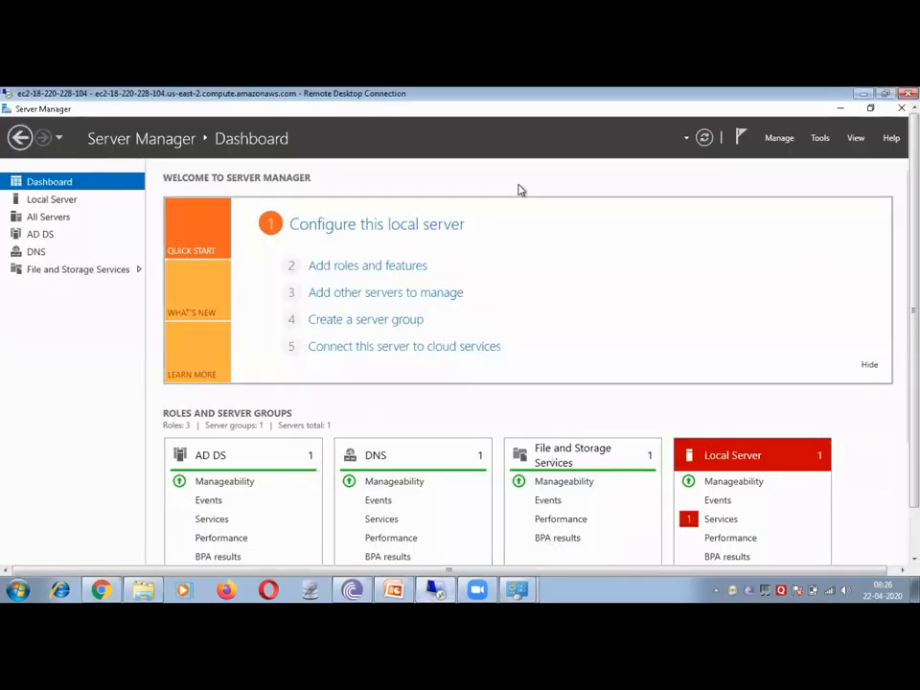
left_click(826, 144)
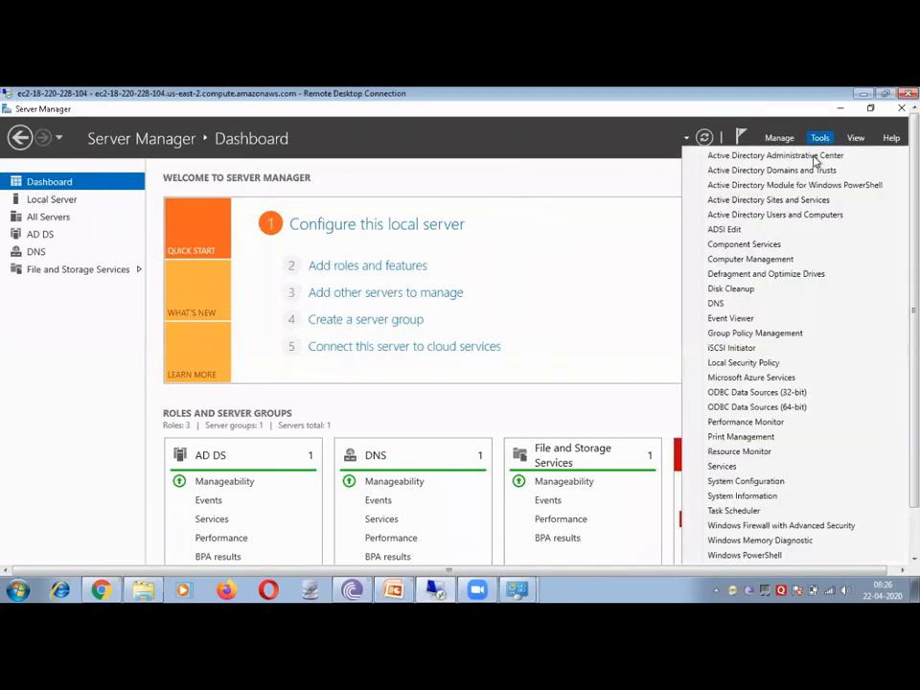
left_click(805, 217)
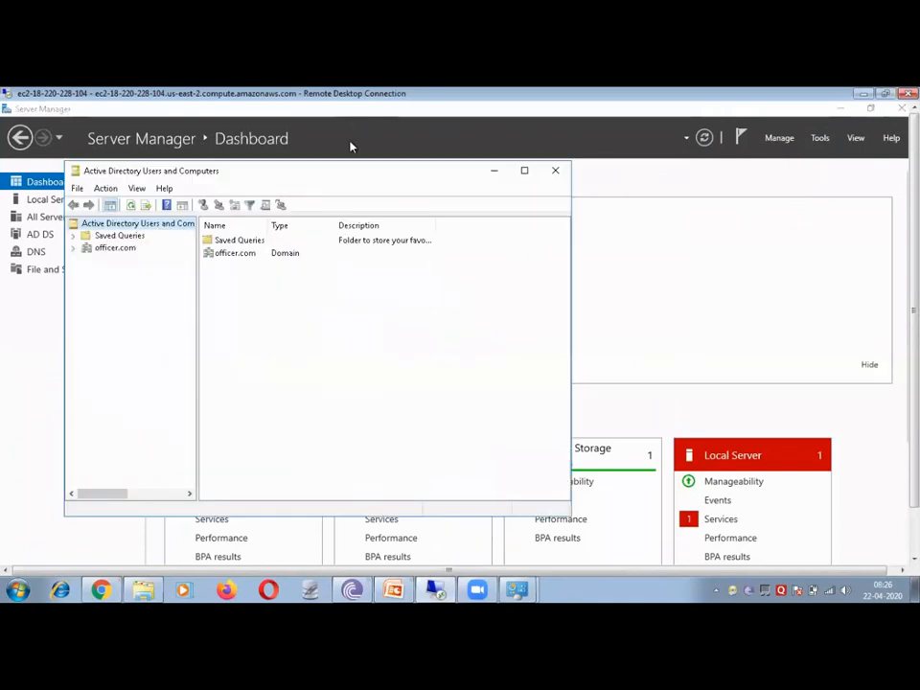
left_click(524, 174)
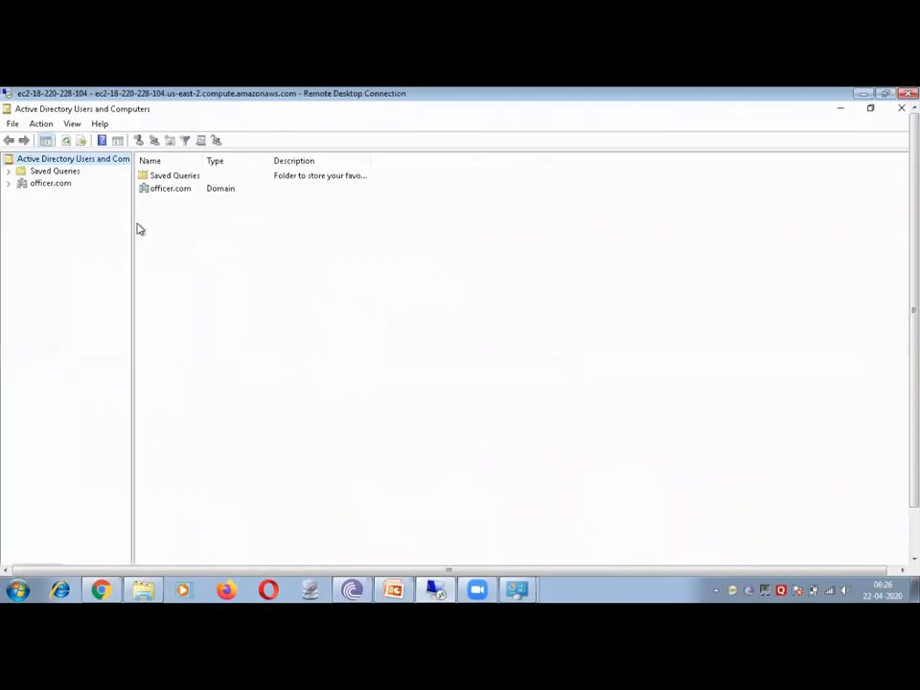
Create an organizational unit named Test in the officer.com domain, protected from accidental deletion.
left_click(9, 184)
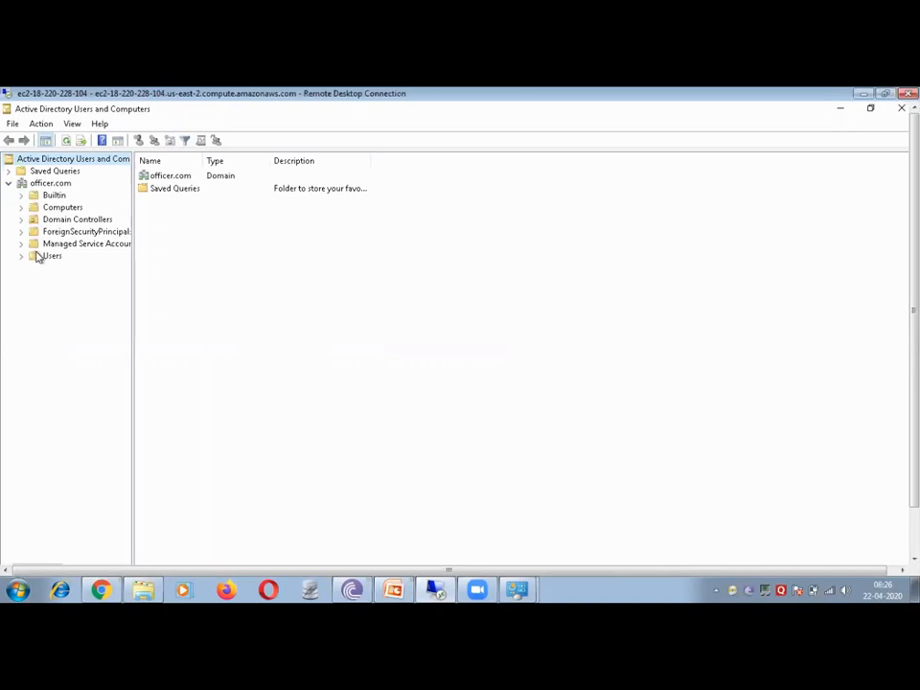
right_click(45, 186)
mouse_move(158, 287)
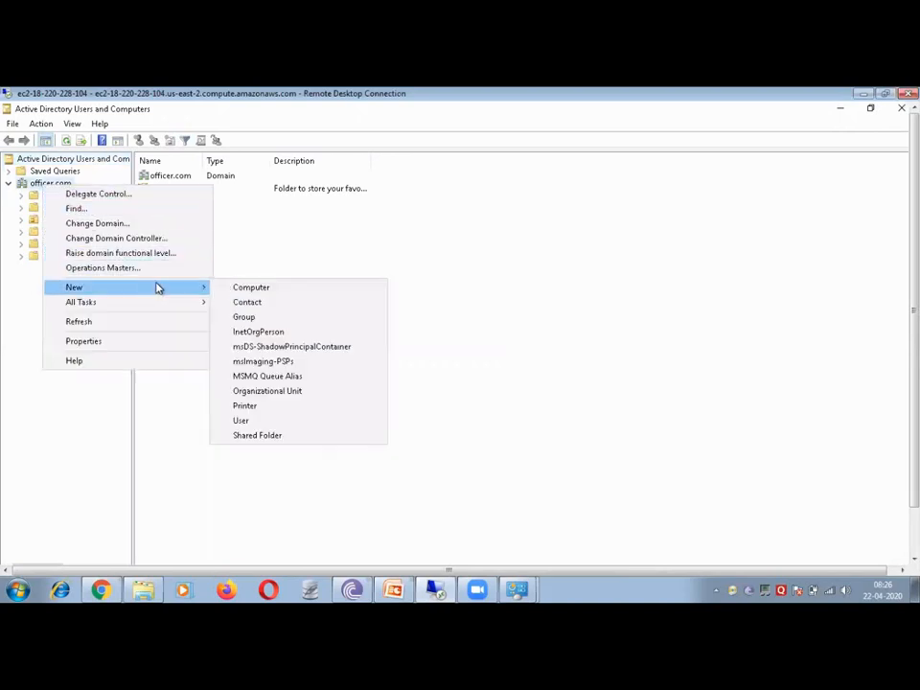
left_click(277, 391)
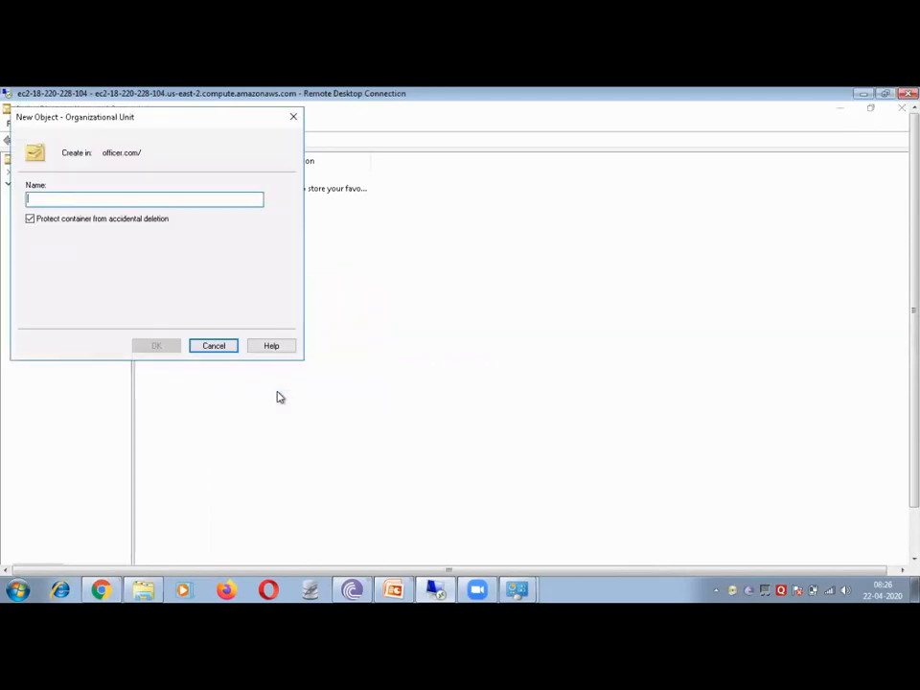
type("Test")
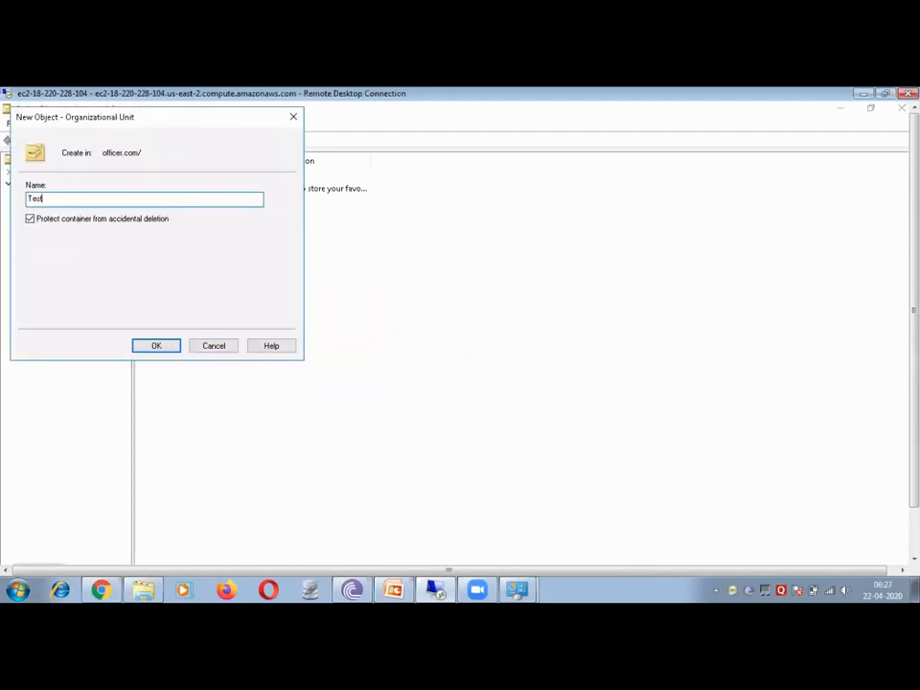
left_click(171, 347)
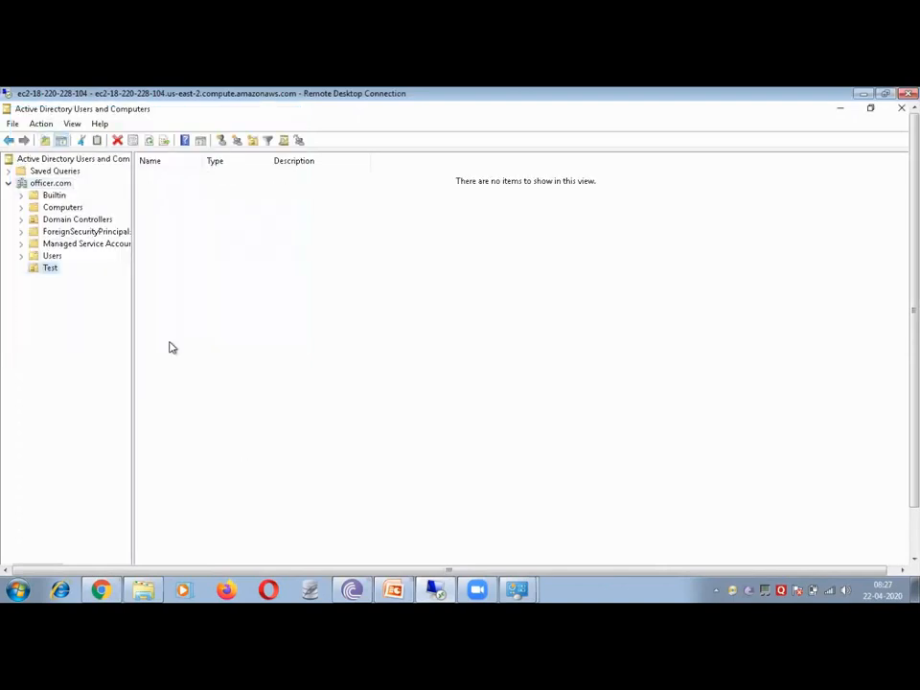
Check which property pages are available for the Test organizational unit, and close its properties.
right_click(36, 269)
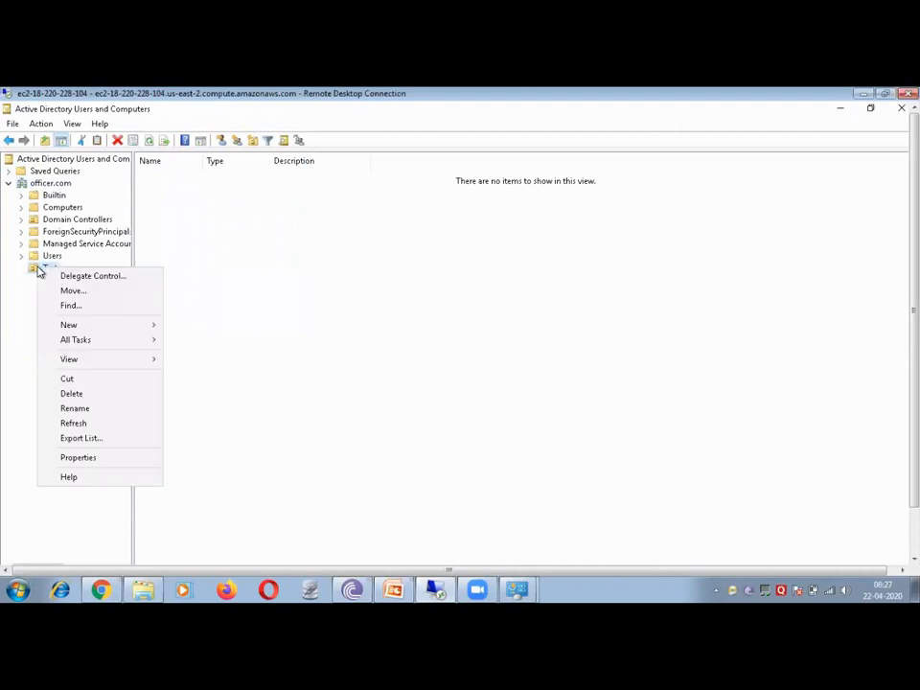
left_click(119, 457)
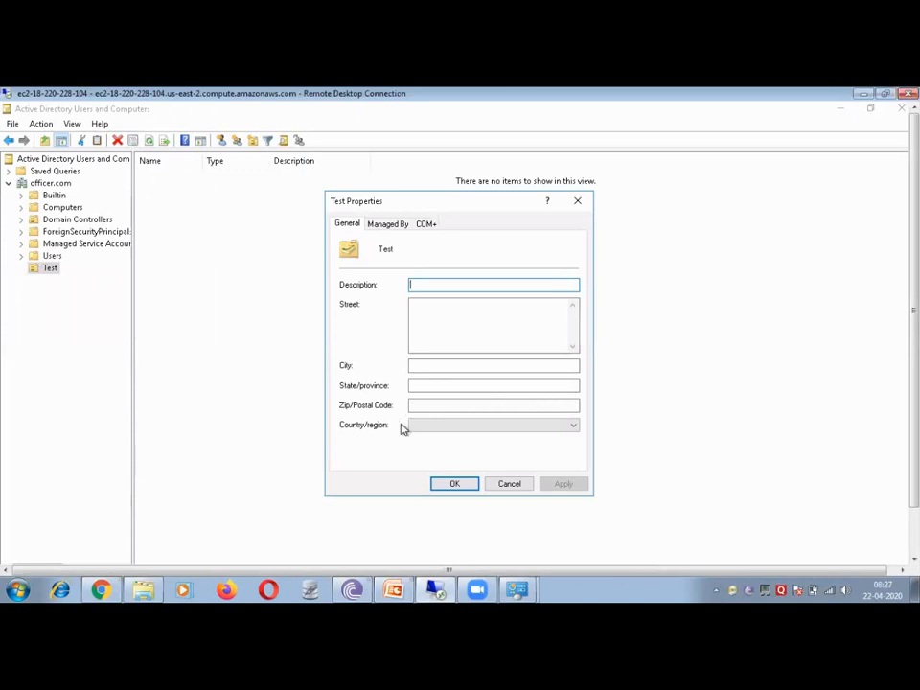
key("Escape")
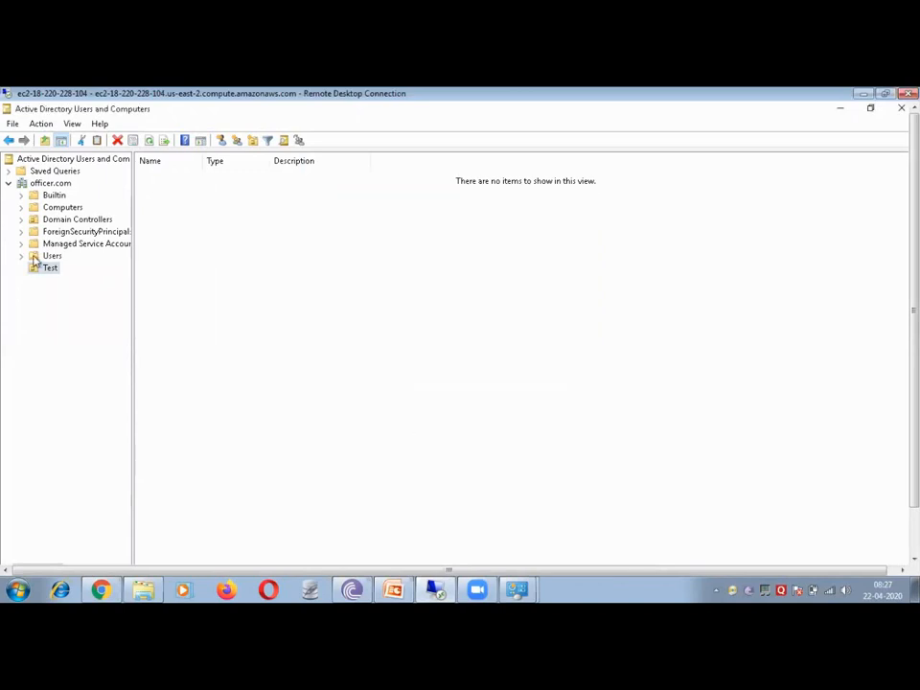
Show users, contacts, groups, and computers as containers, and recheck which property pages the Test organizational unit offers.
left_click(73, 125)
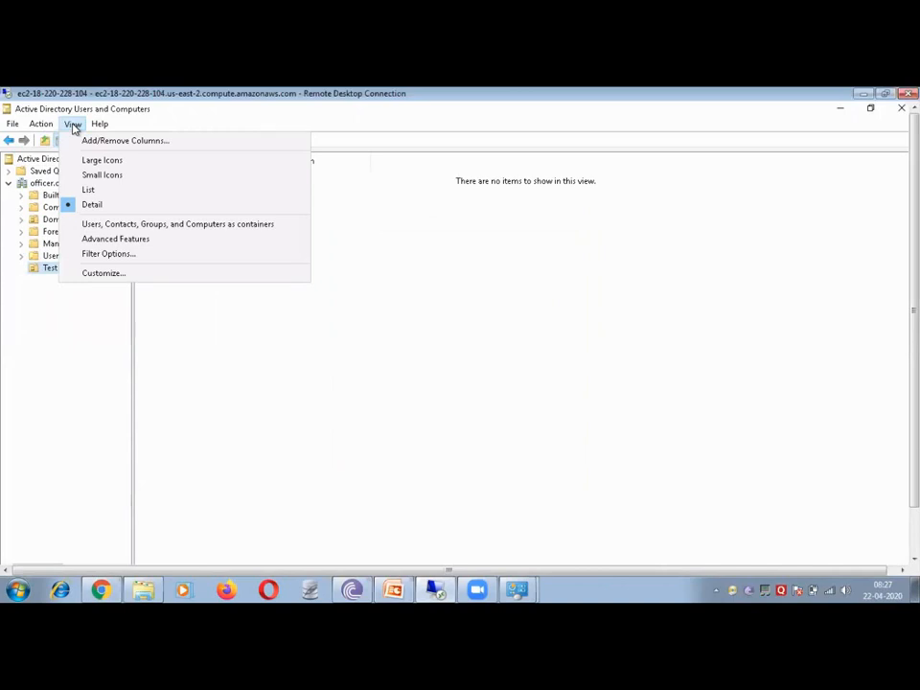
left_click(146, 228)
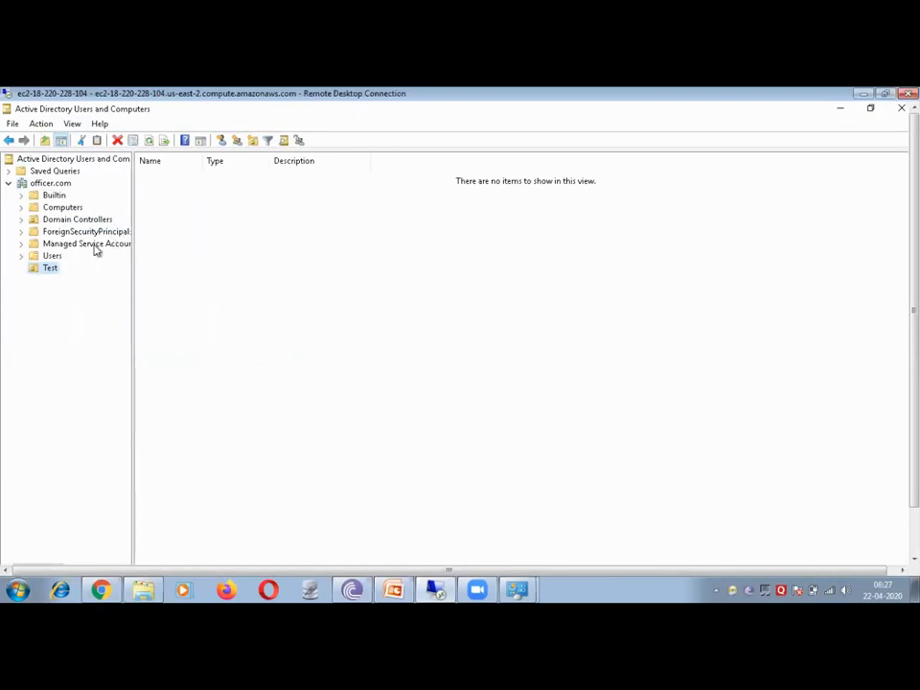
right_click(49, 270)
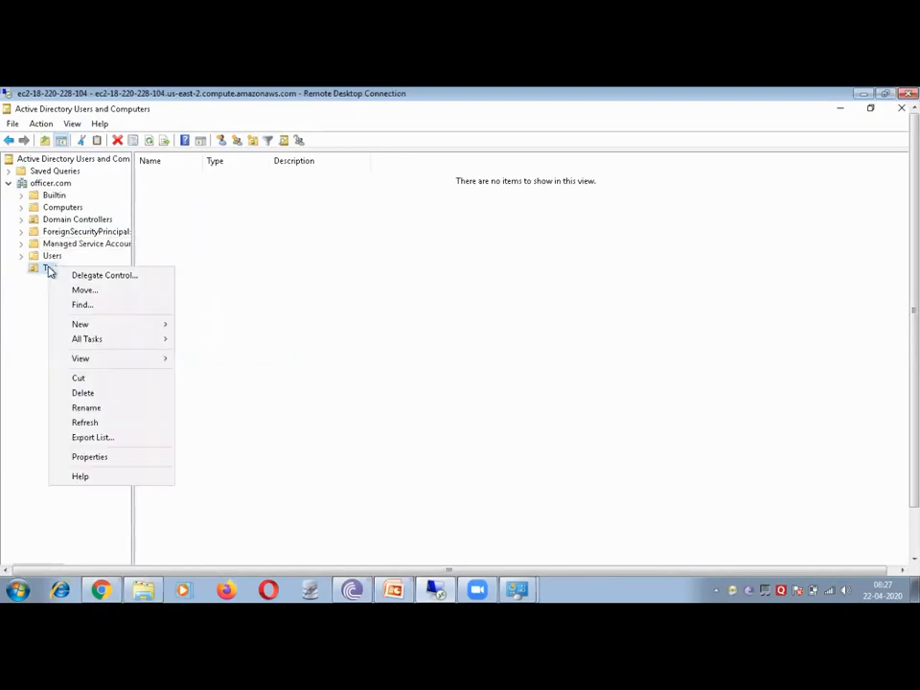
left_click(159, 457)
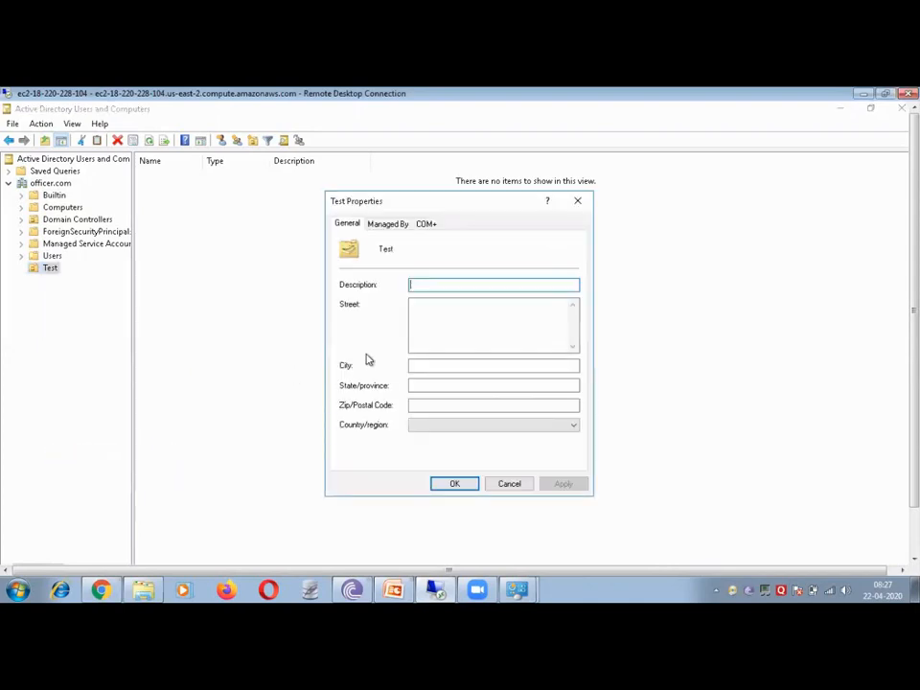
left_click(577, 202)
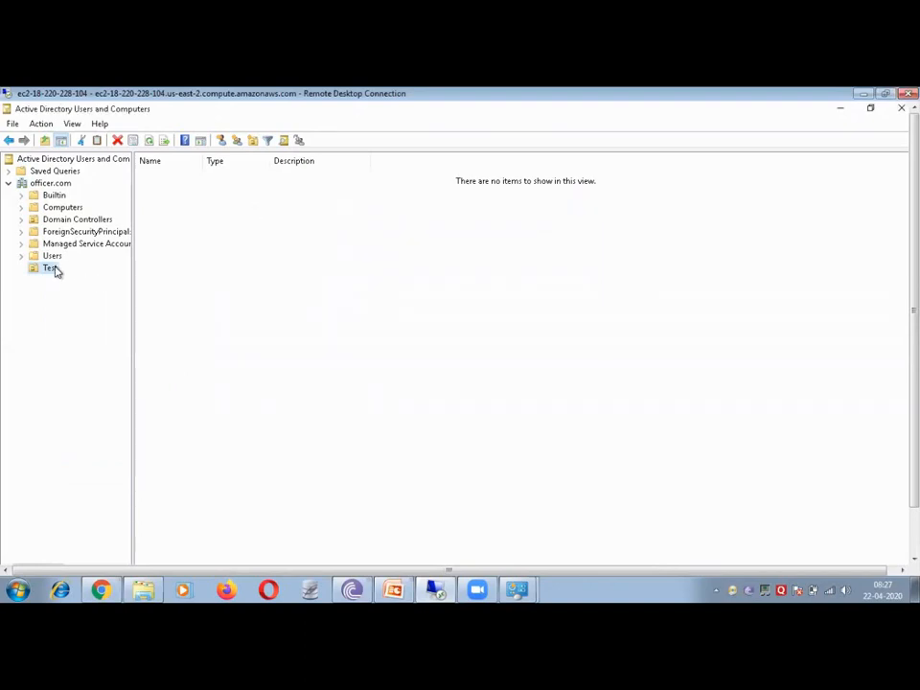
Turn on Advanced Features to view the security permissions of the Test organizational unit, and return to the PowerPoint presentation.
left_click(73, 125)
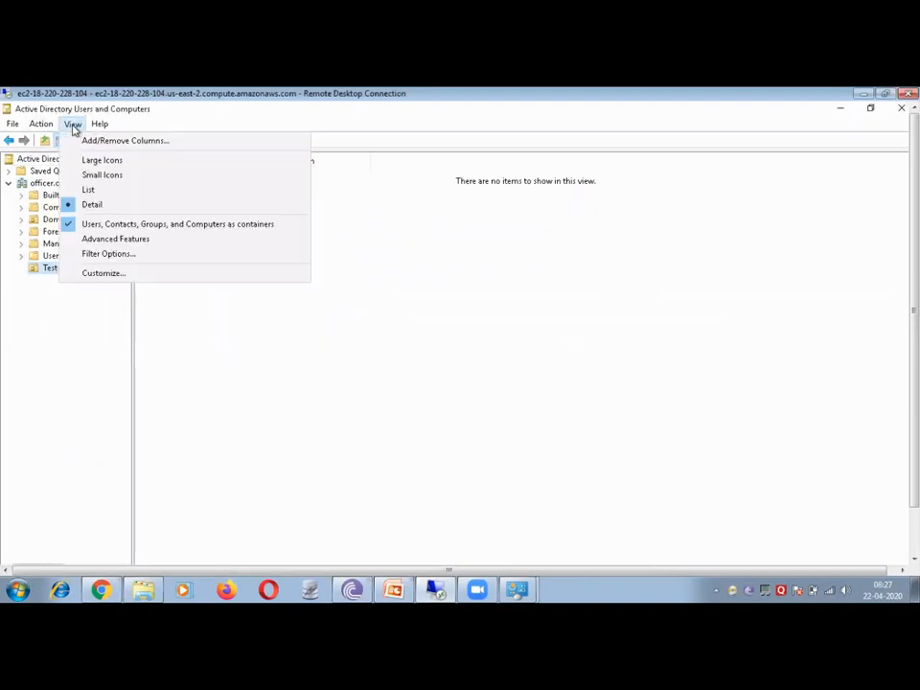
left_click(130, 242)
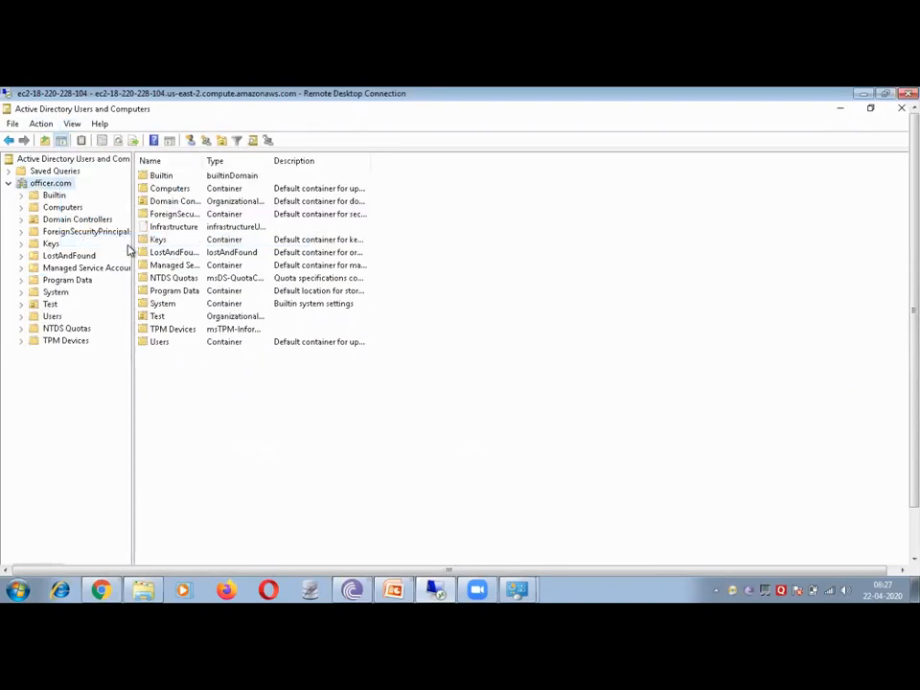
right_click(51, 305)
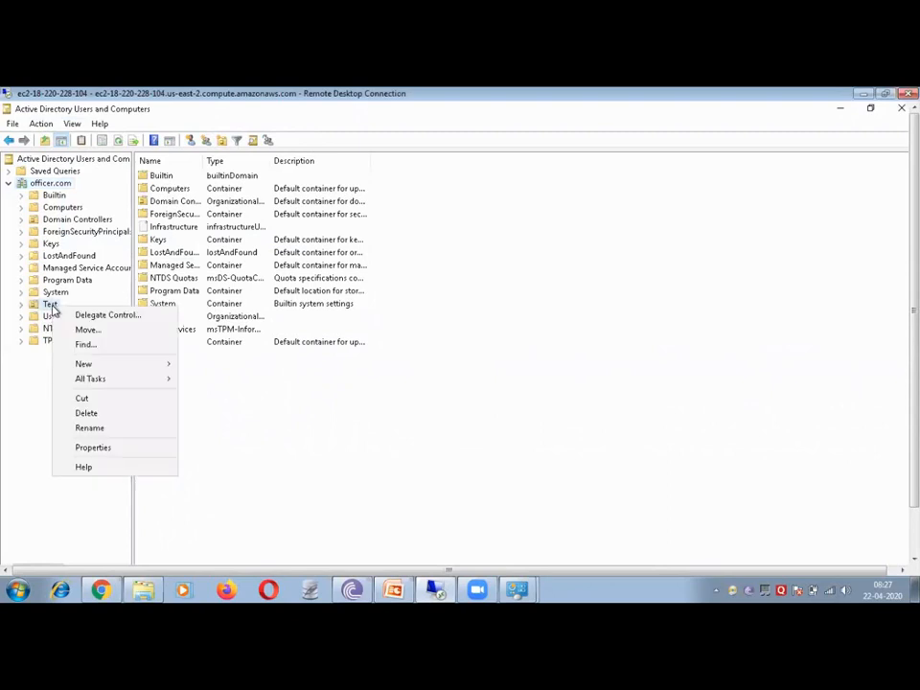
left_click(122, 456)
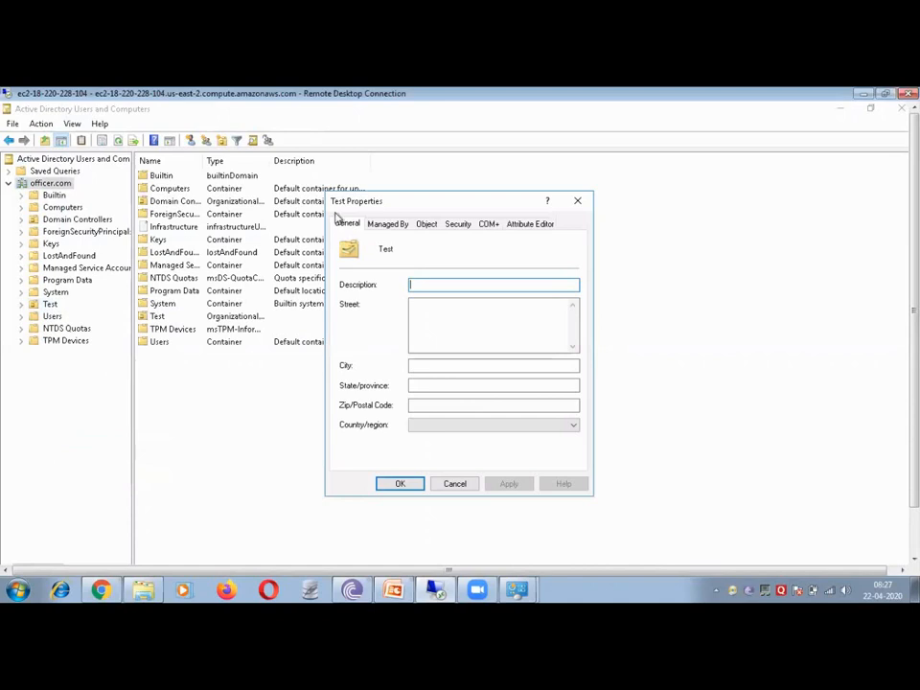
left_click(460, 223)
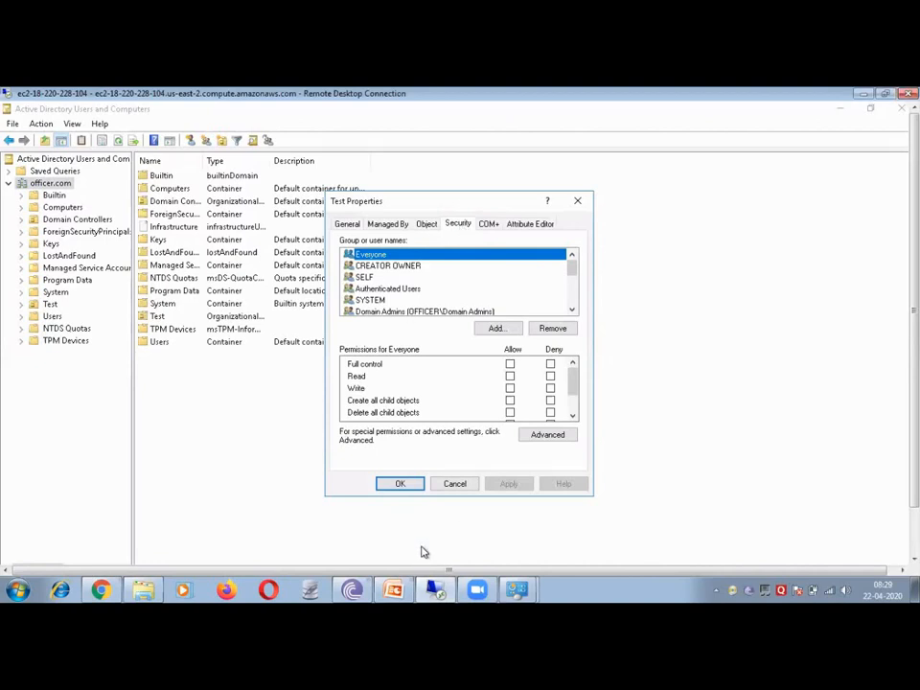
left_click(394, 589)
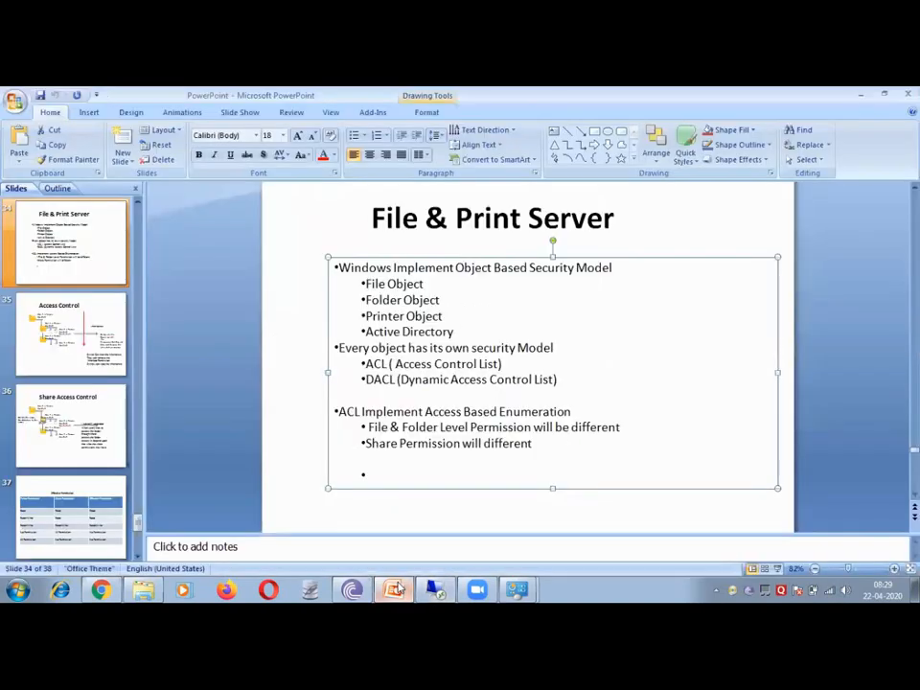
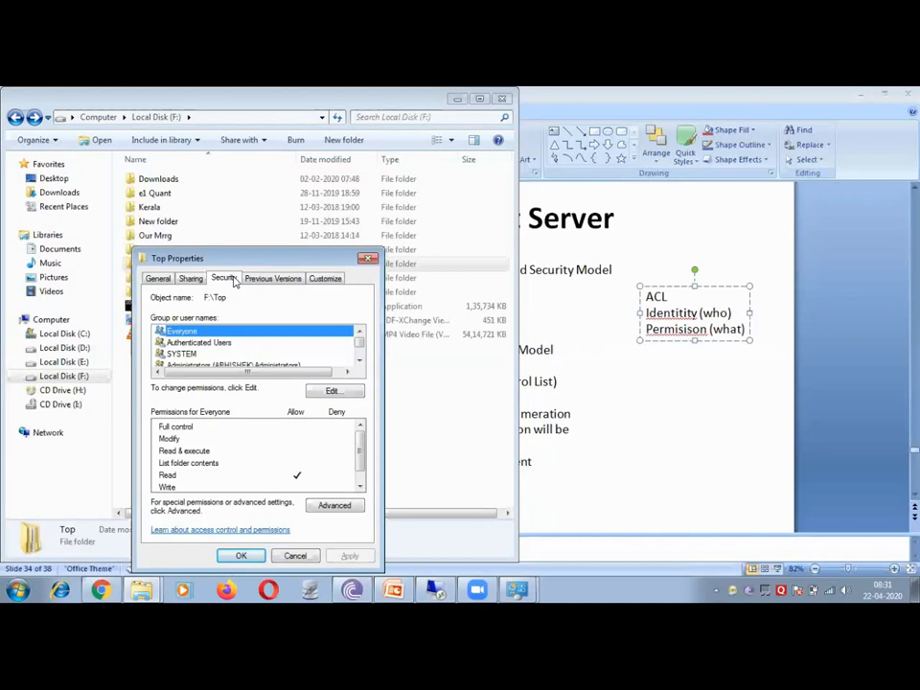
Examine the advanced security settings of the Top folder and display its auditing entries.
left_click(334, 508)
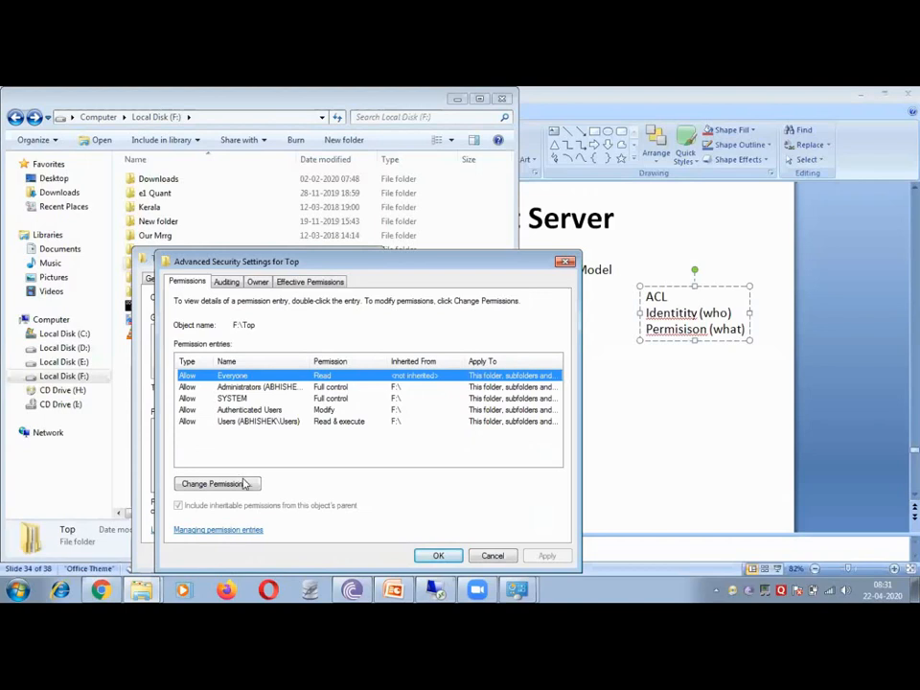
left_click(223, 284)
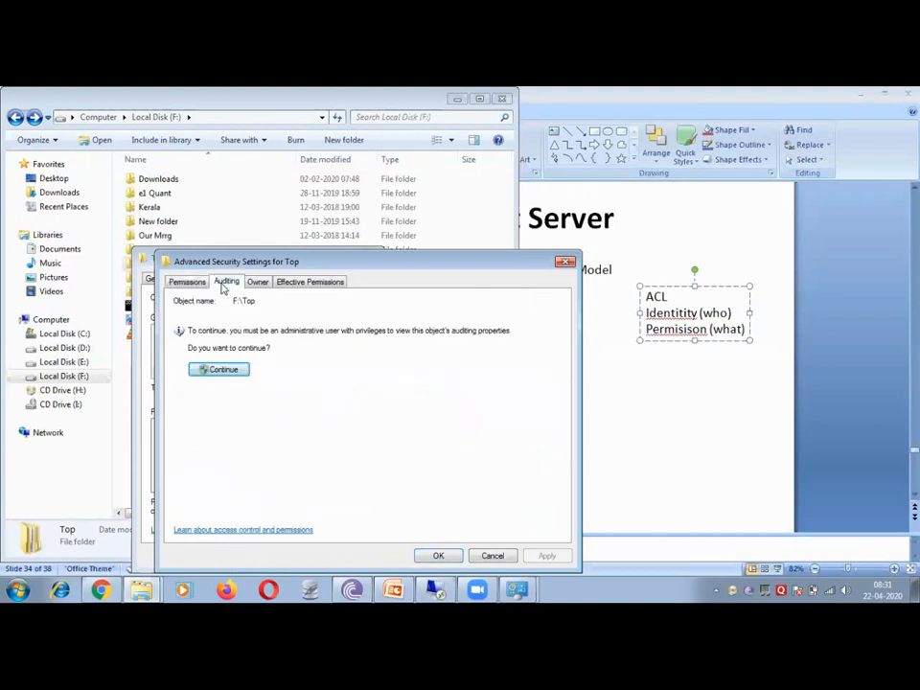
left_click(228, 369)
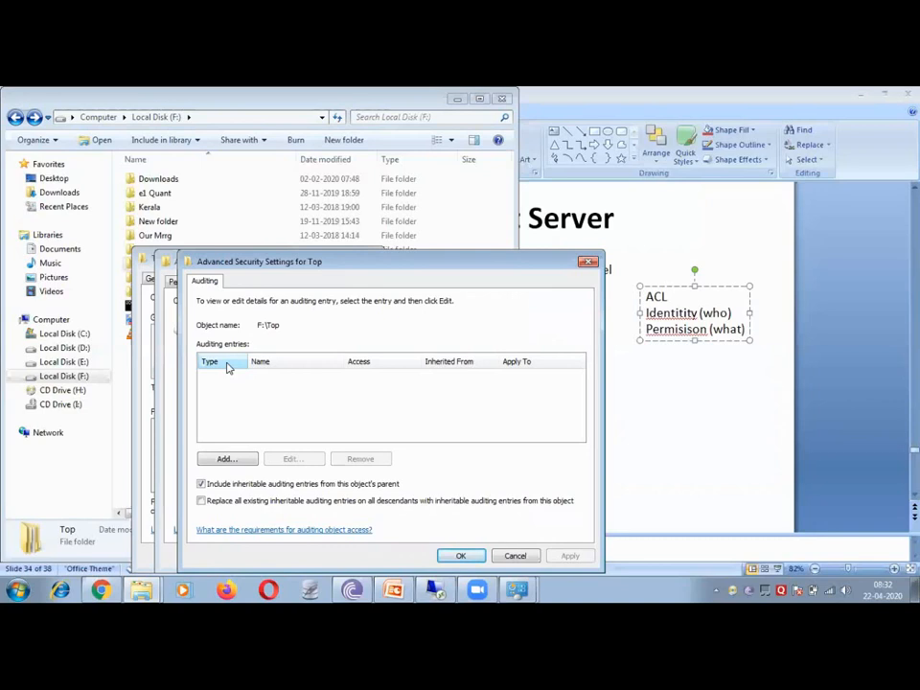
Start an auditing entry on the Top folder for the local user's account to review the auditable access types, and return to the presentation.
left_click(223, 460)
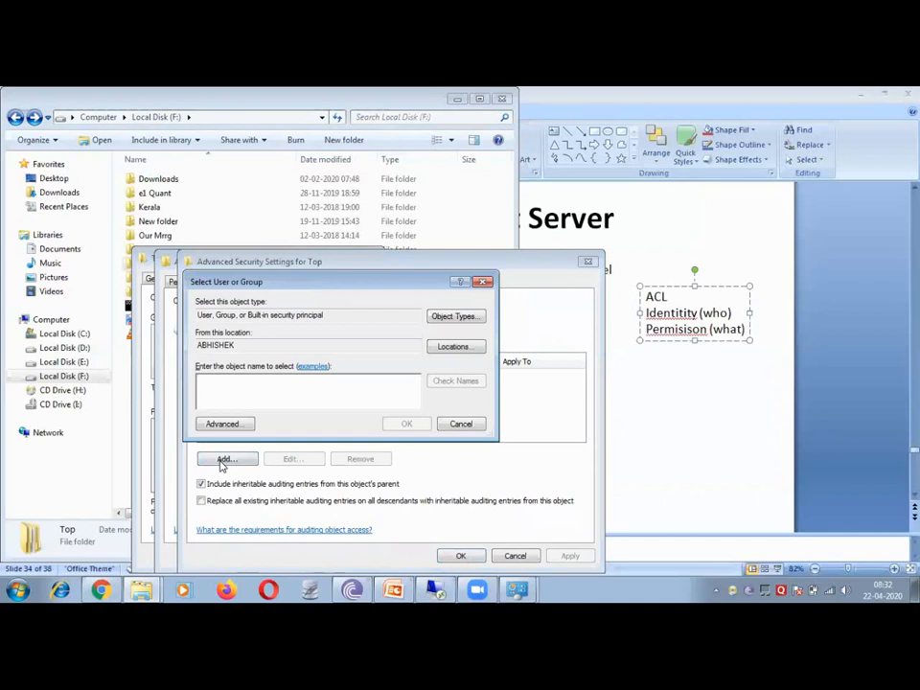
type("abhi")
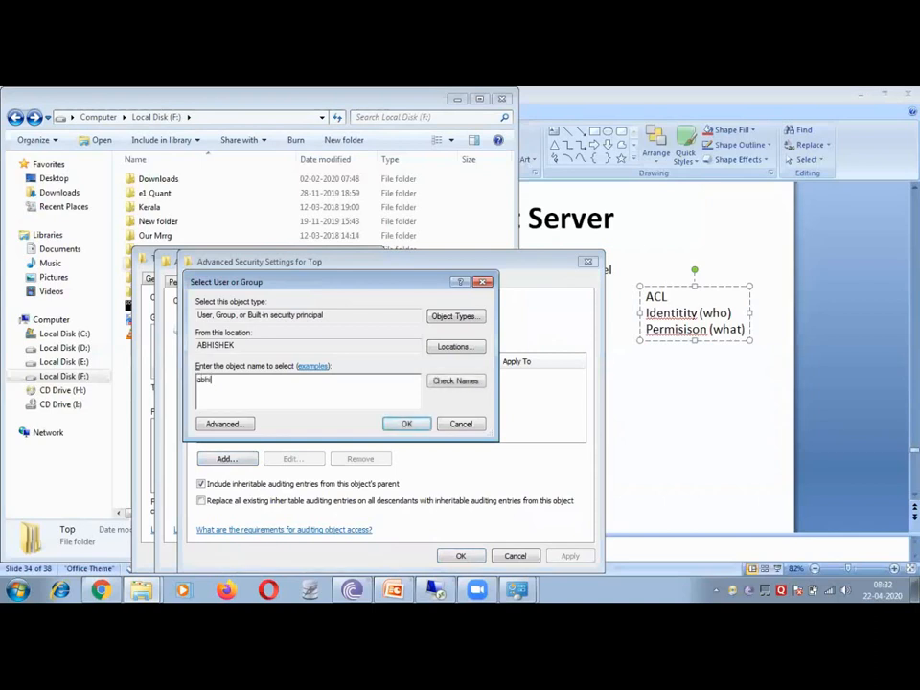
type("shek")
left_click(455, 381)
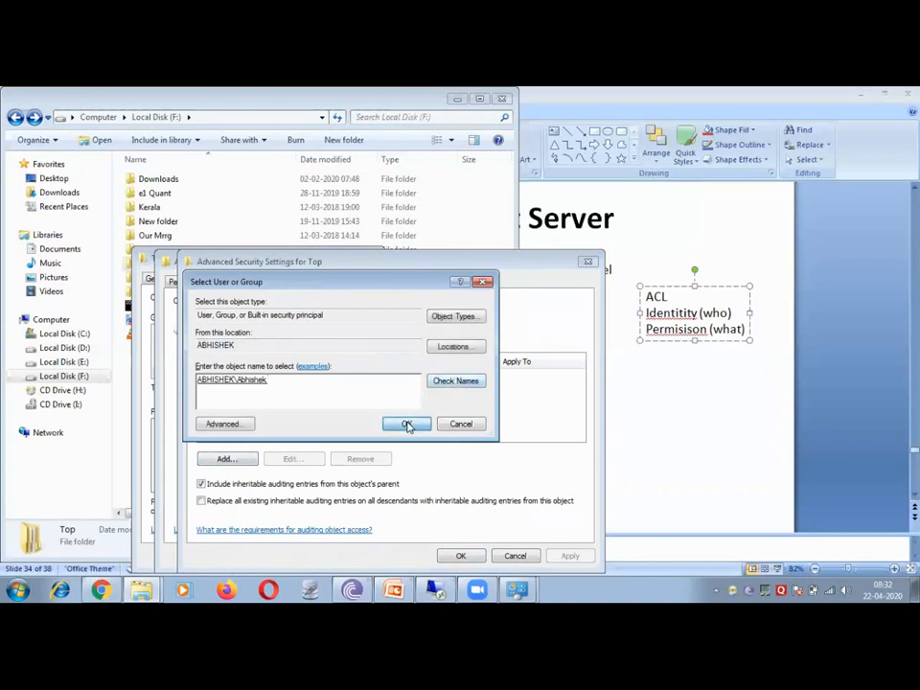
left_click(406, 423)
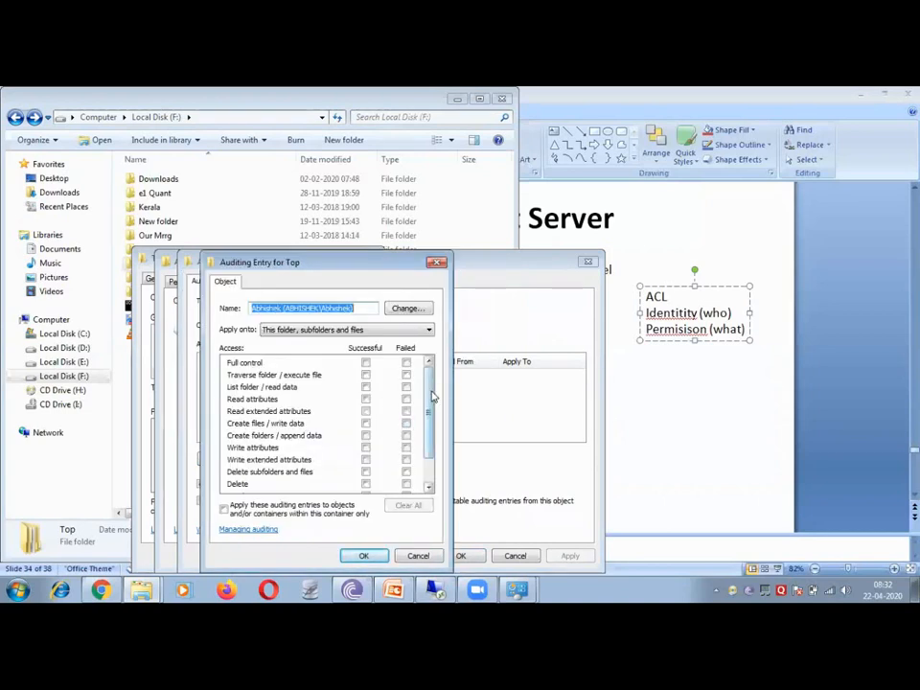
mouse_move(430, 402)
left_mouse_down()
mouse_move(431, 439)
mouse_move(431, 393)
left_mouse_up()
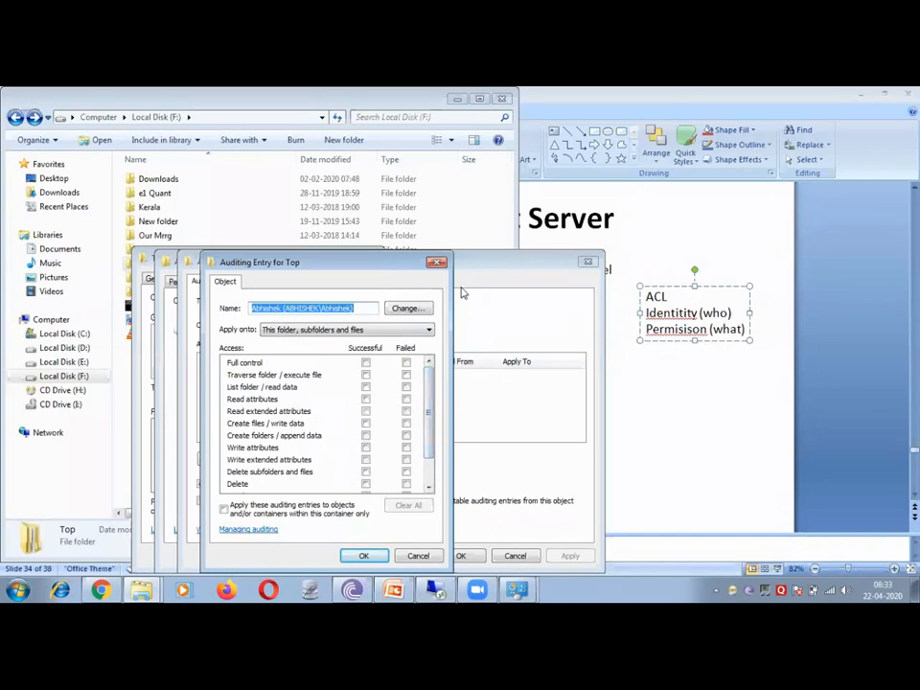
left_click(737, 491)
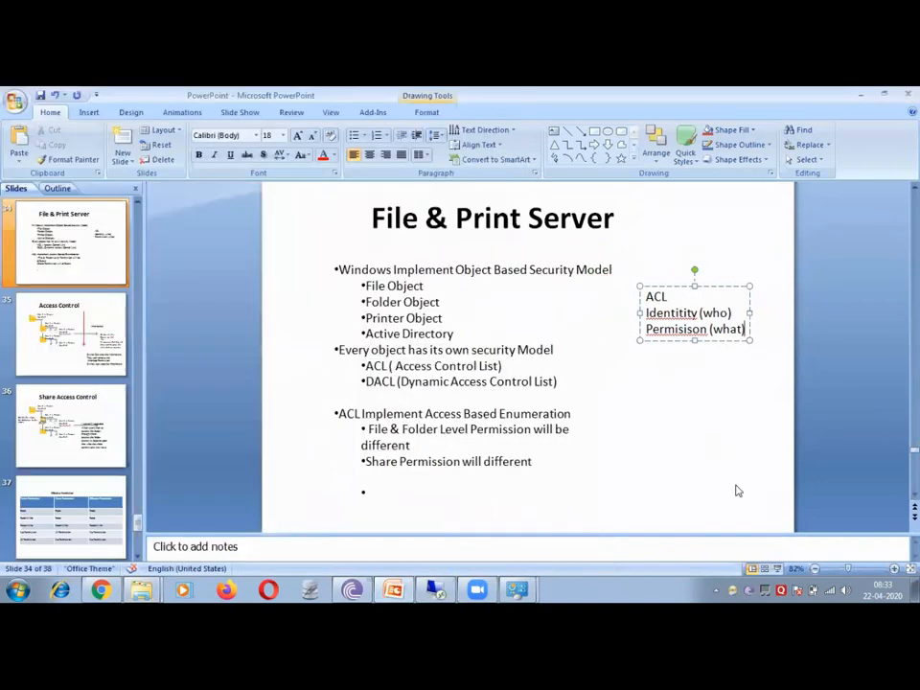
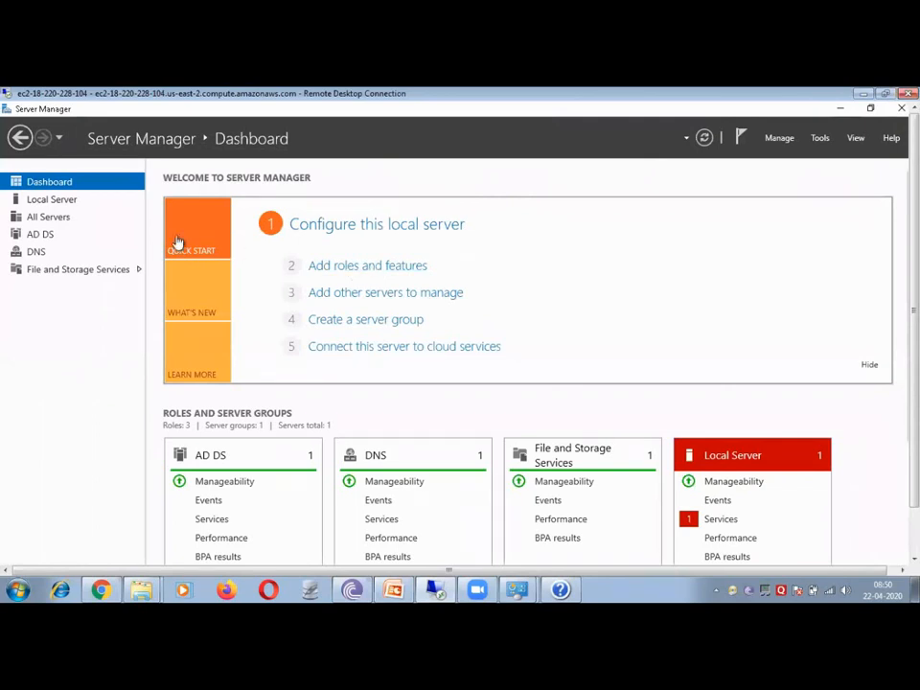
Display the server's volumes under File and Storage Services in Server Manager.
left_click(110, 269)
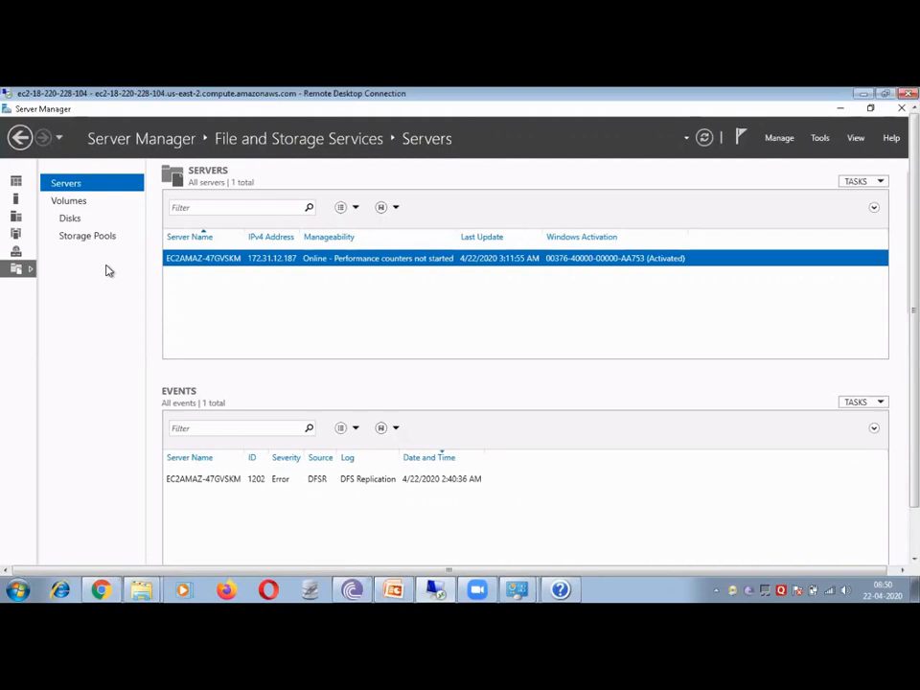
left_click(94, 208)
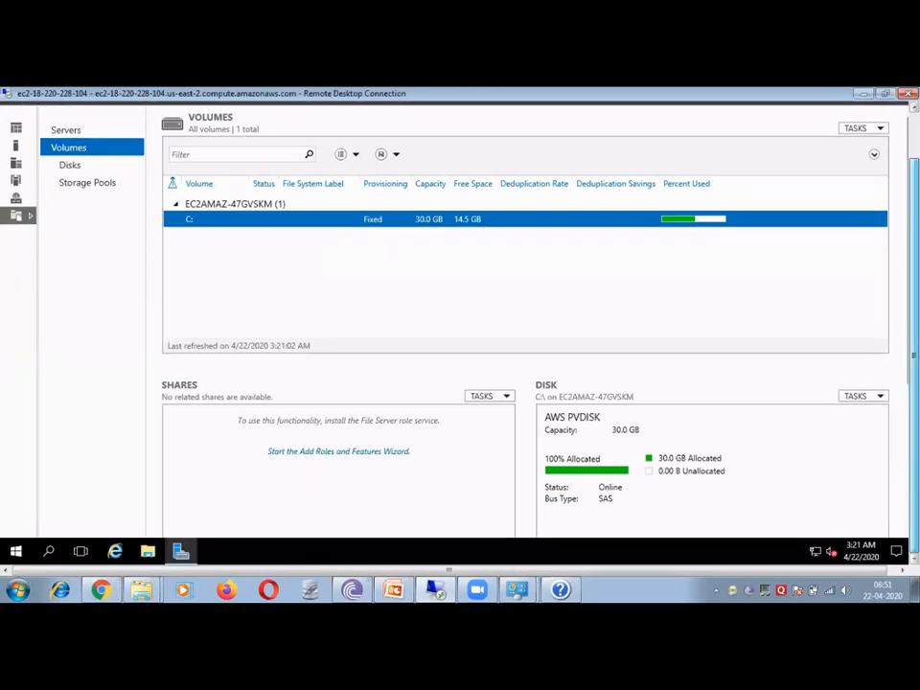
left_click(148, 553)
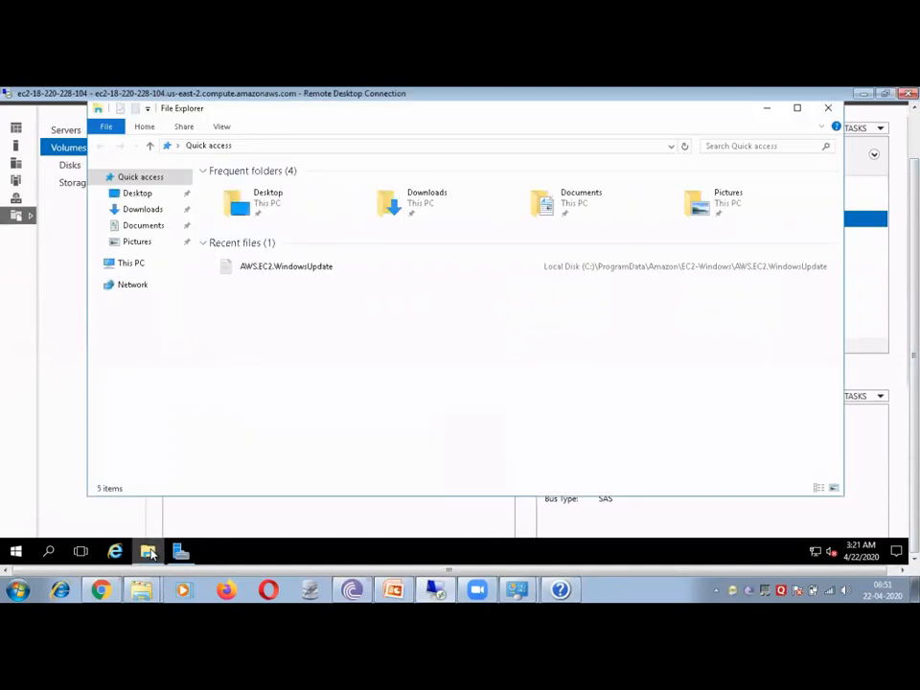
left_click(149, 553)
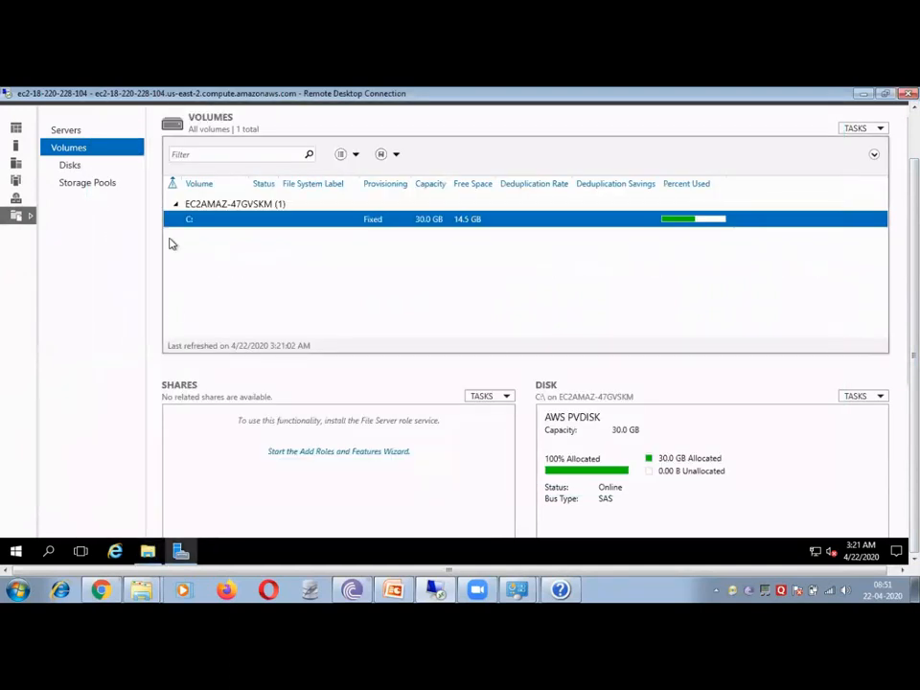
left_click(147, 551)
left_click(147, 551)
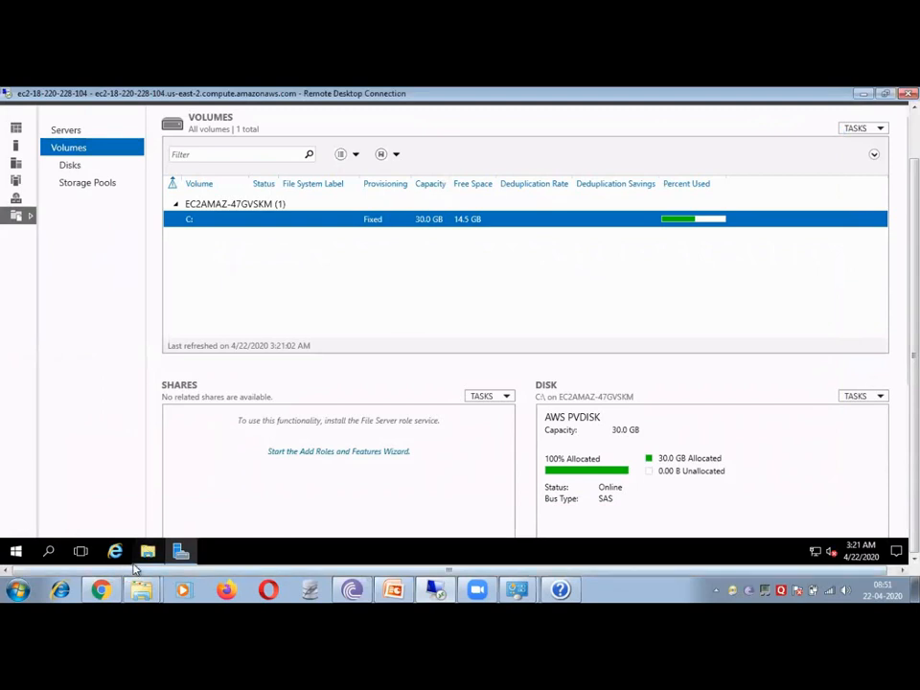
left_click(147, 551)
left_click(148, 551)
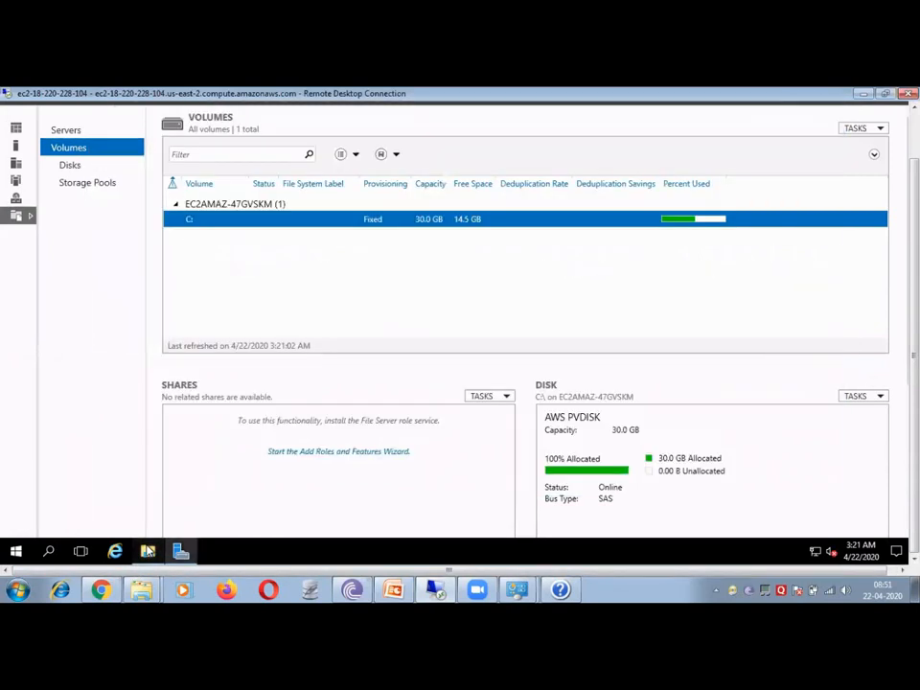
Open File Explorer on the remote server and create a folder named Data on Local Disk (C:).
left_click(148, 550)
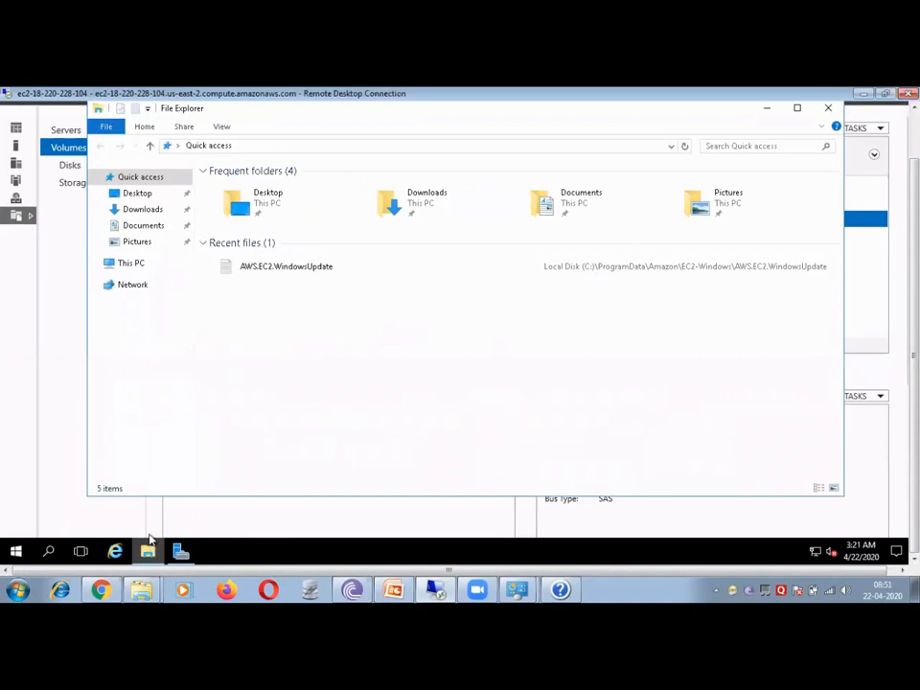
left_click(126, 264)
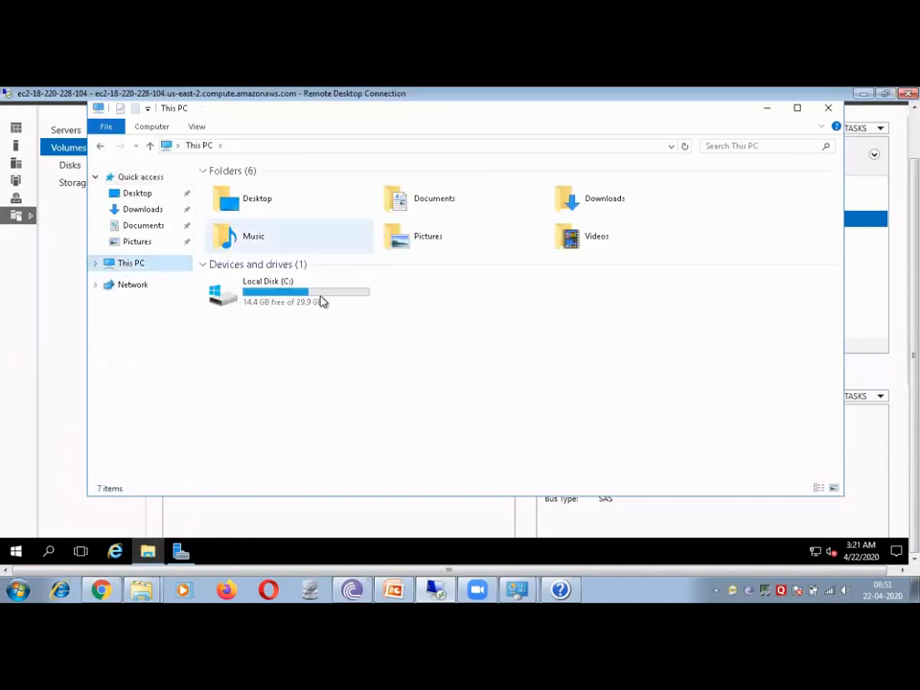
double_click(321, 299)
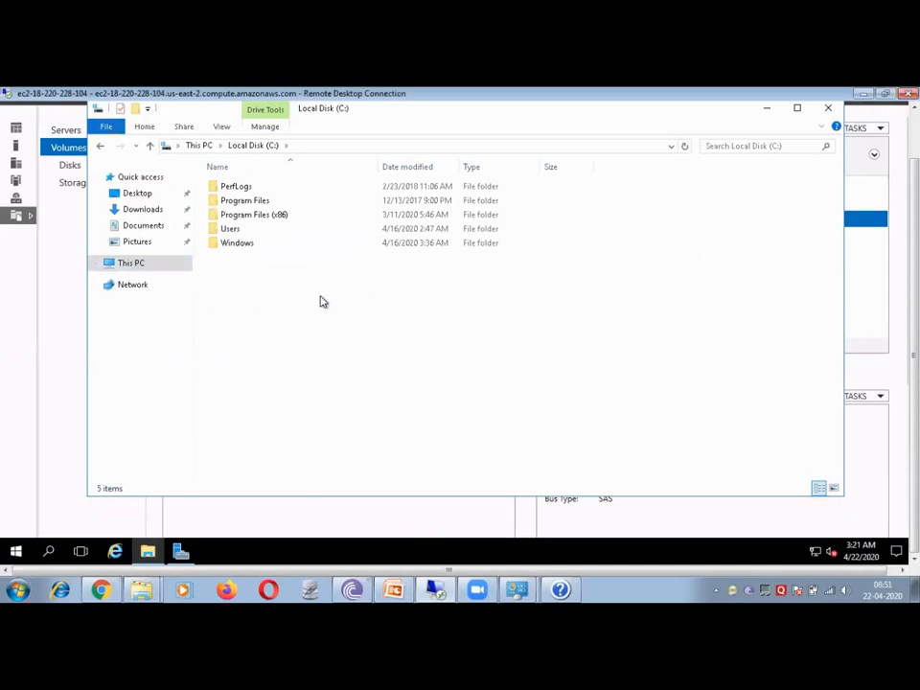
right_click(321, 301)
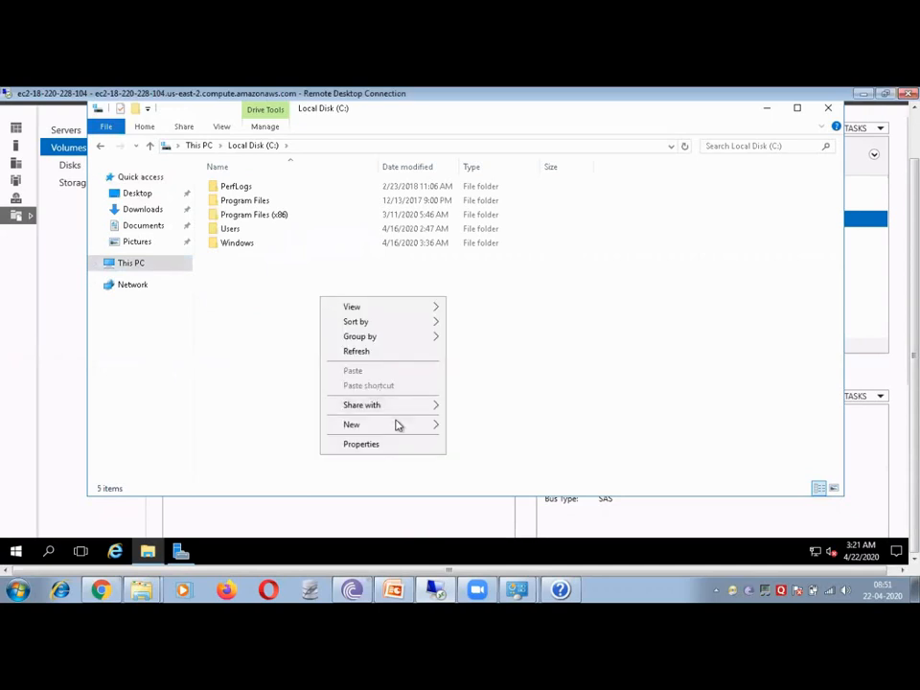
mouse_move(414, 424)
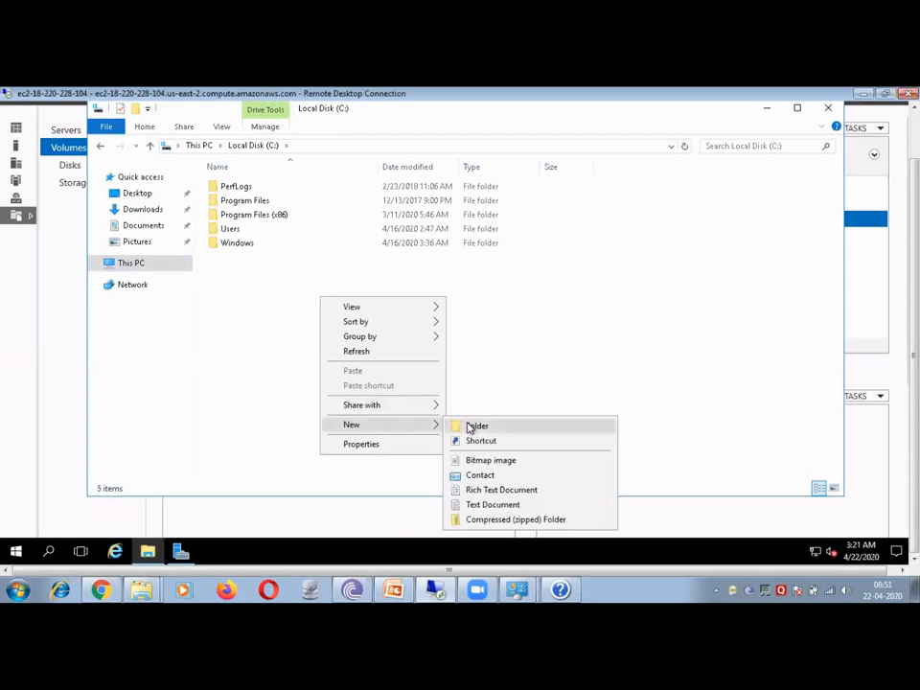
left_click(470, 426)
type("Data")
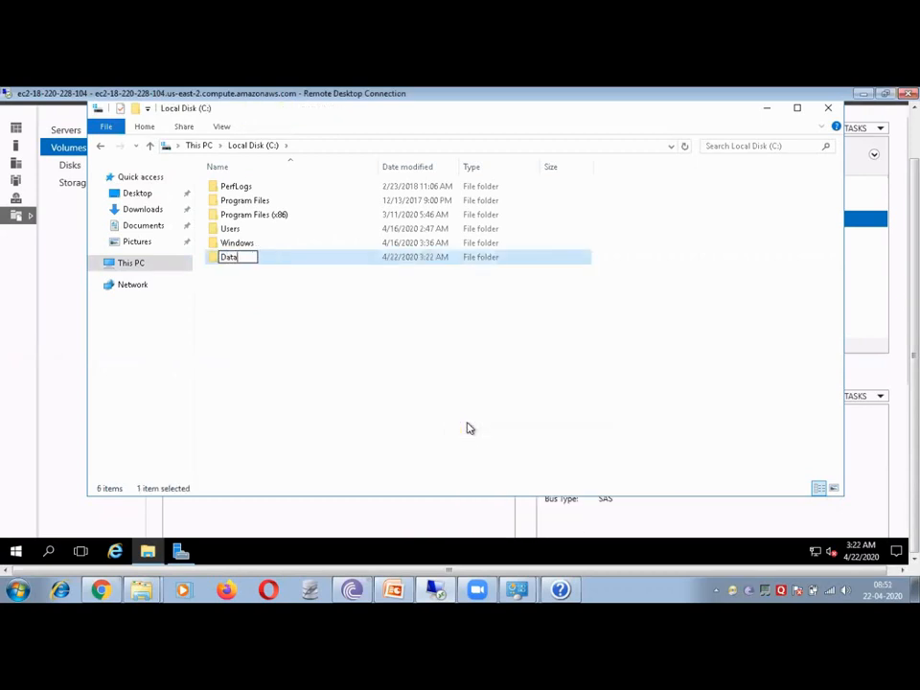
key("Return")
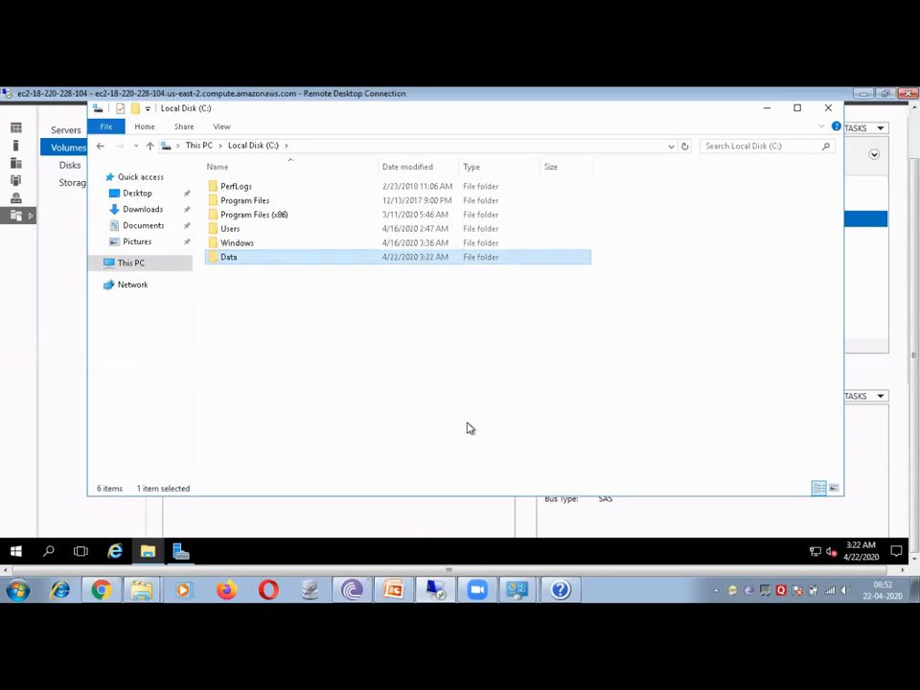
Create a second folder named Backup on Local Disk (C:).
right_click(467, 428)
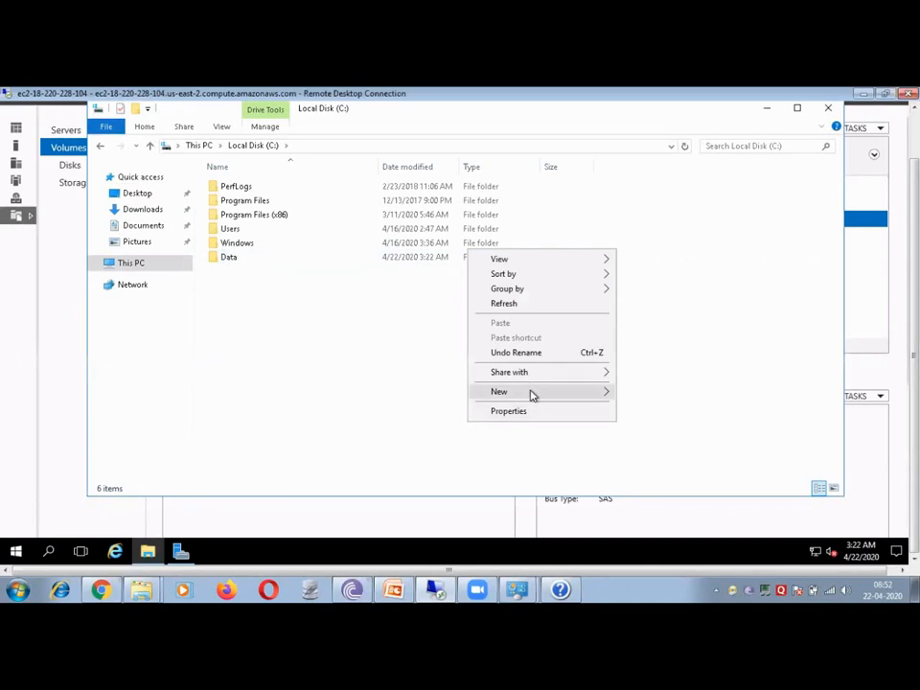
mouse_move(533, 396)
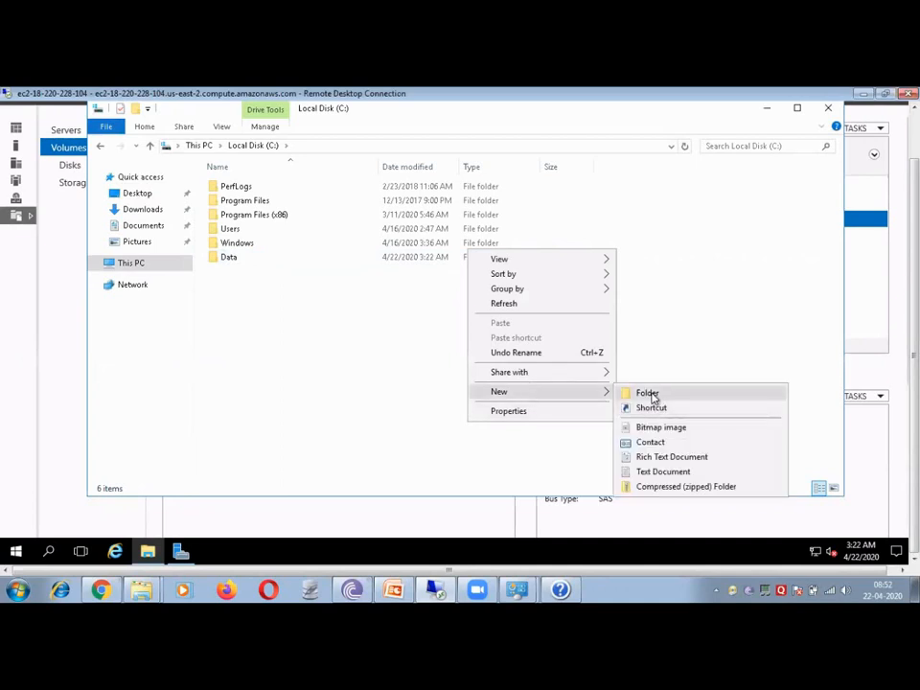
left_click(651, 395)
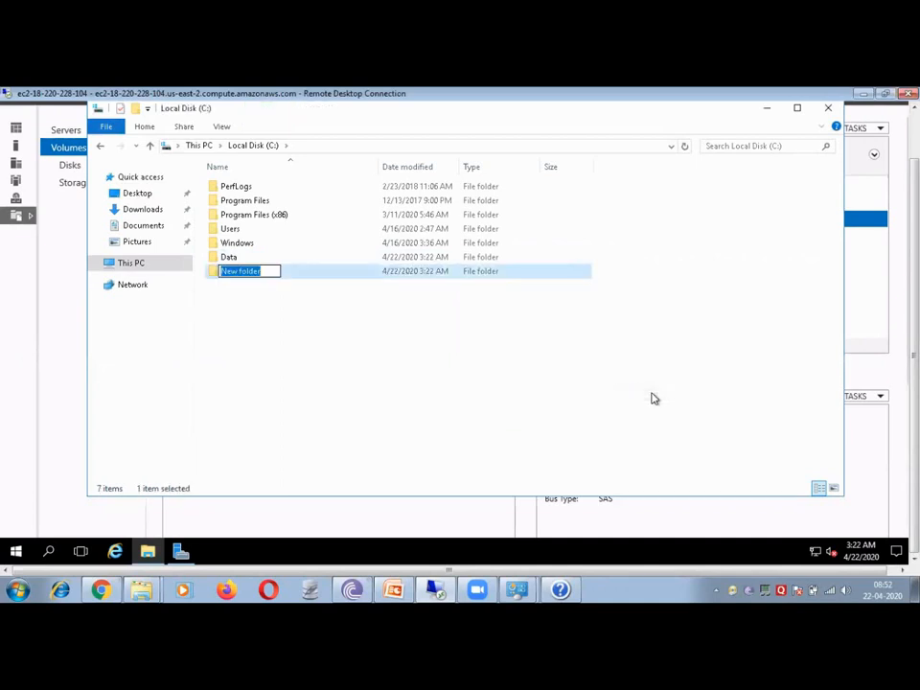
type("Backup")
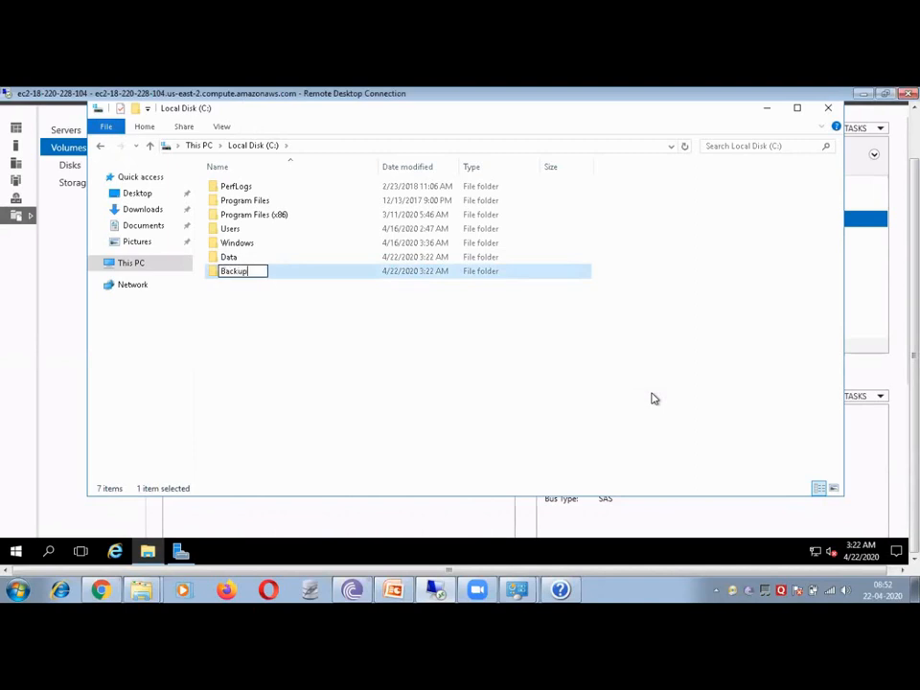
key("Return")
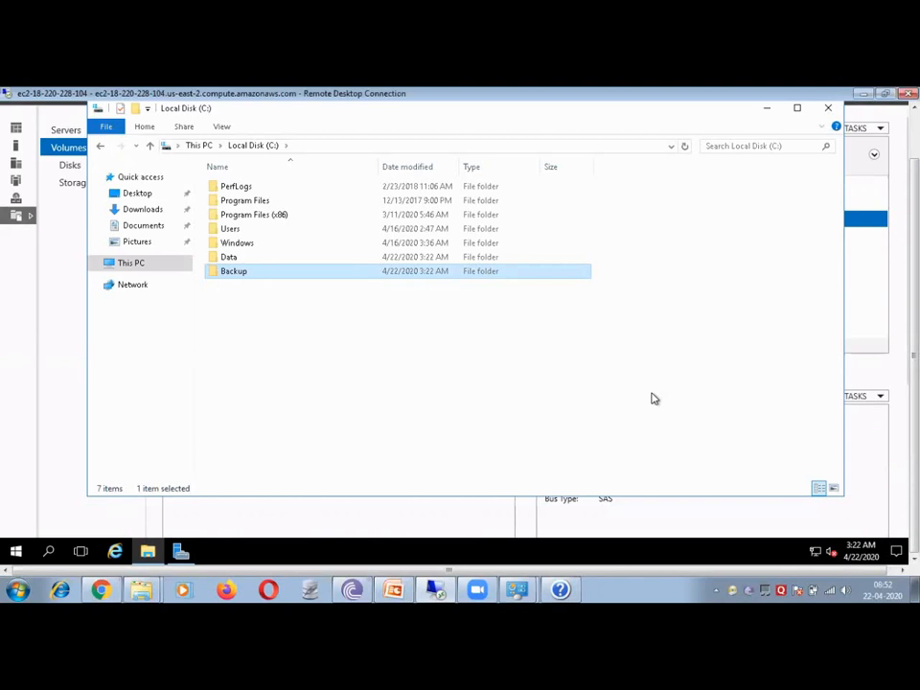
Return to Server Manager and install the File Server role service under File and iSCSI Services.
left_click(69, 328)
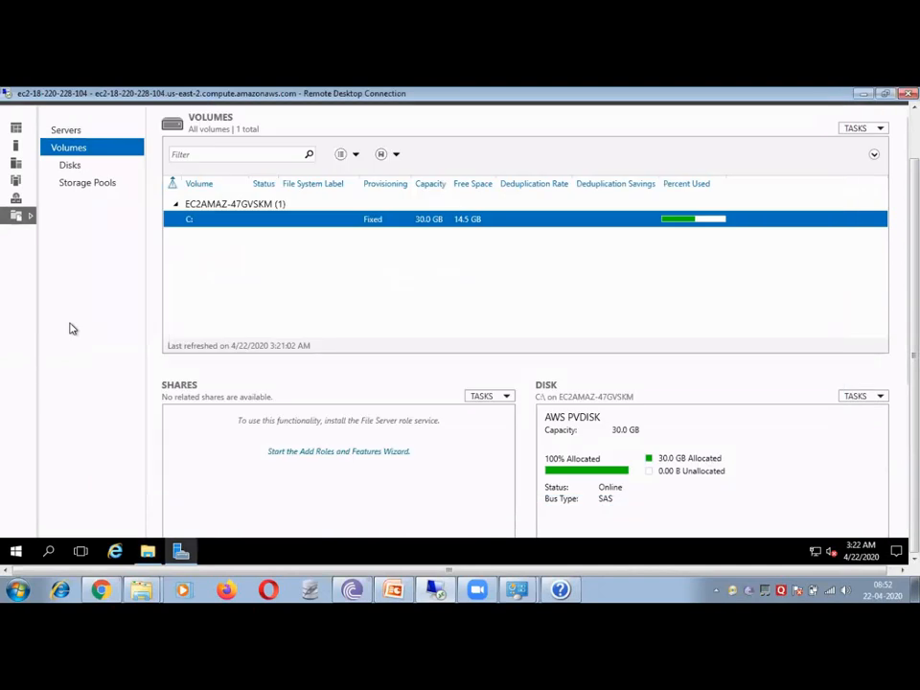
left_click(300, 453)
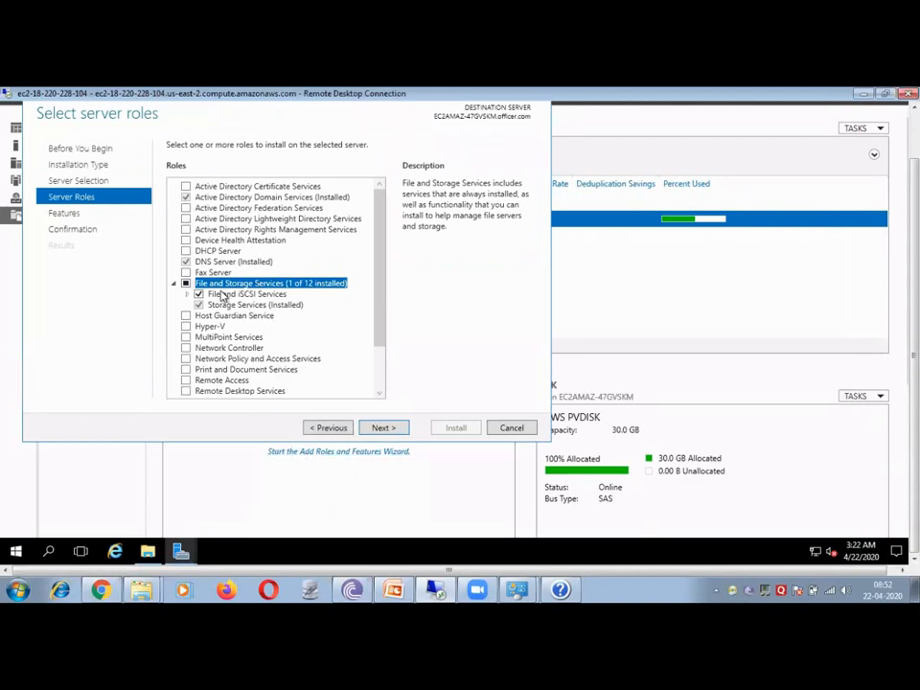
left_click(400, 431)
left_click(400, 430)
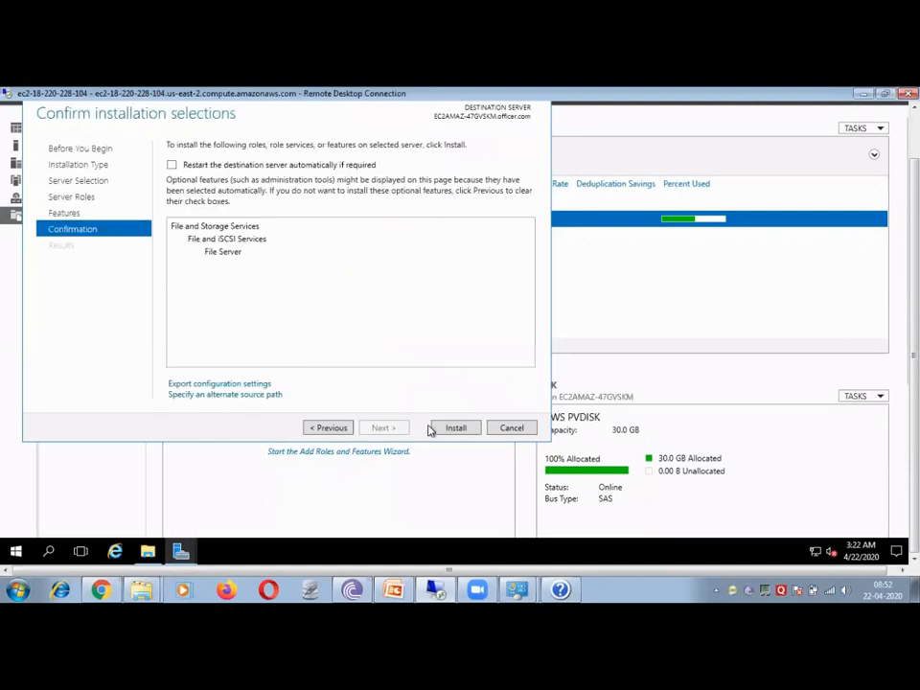
left_click(461, 430)
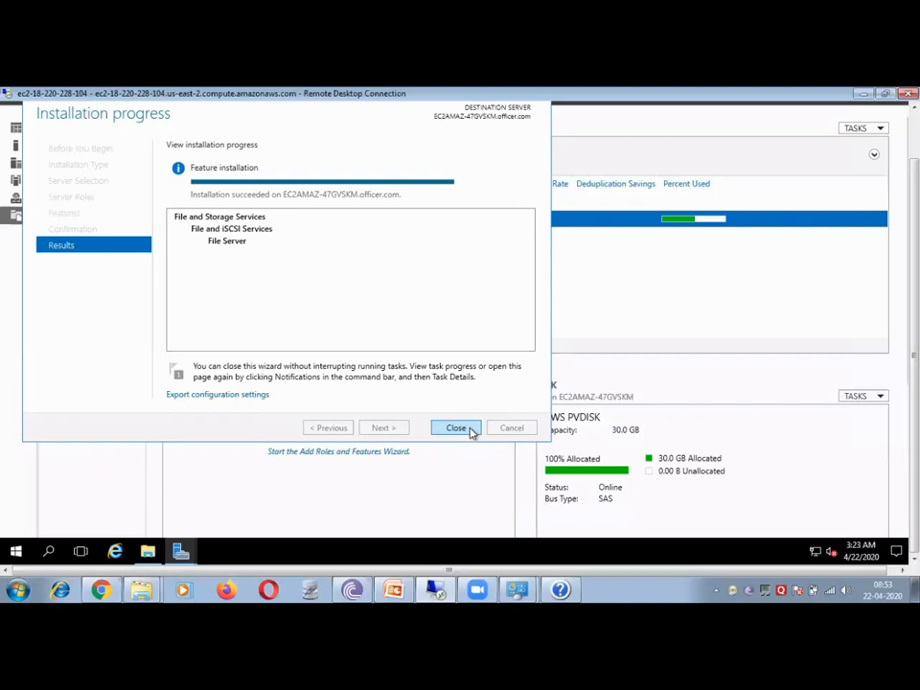
left_click(456, 428)
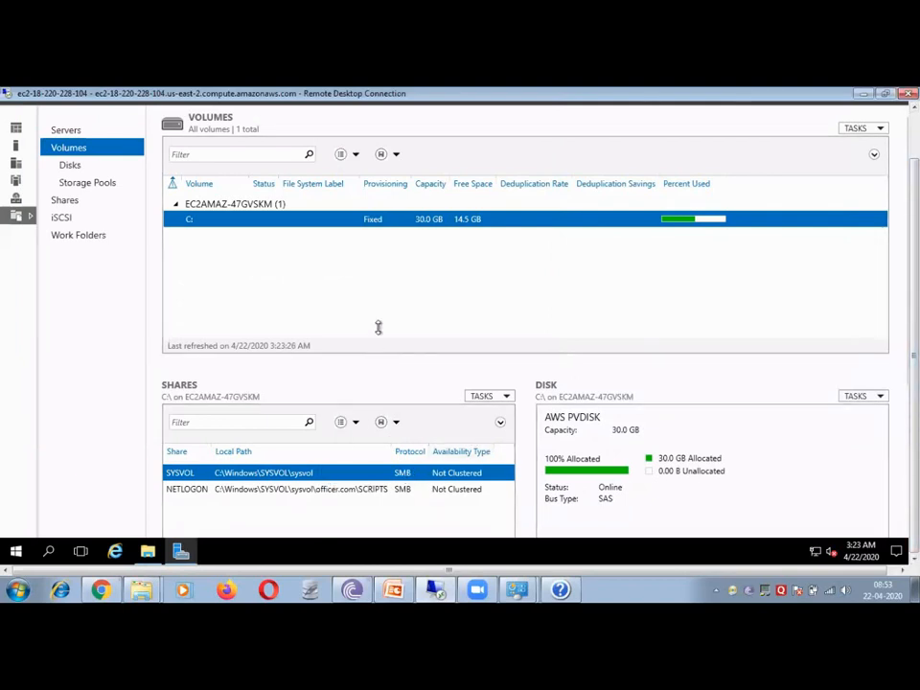
Start a new share on volume C: using the SMB Share - Quick profile.
left_click_drag(378, 326, 378, 278)
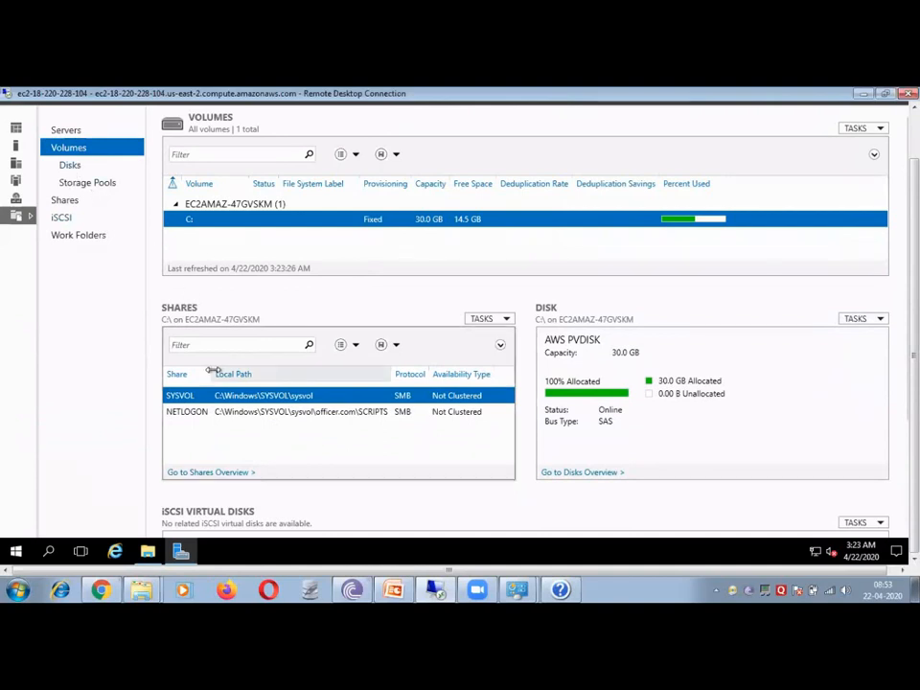
left_click(472, 321)
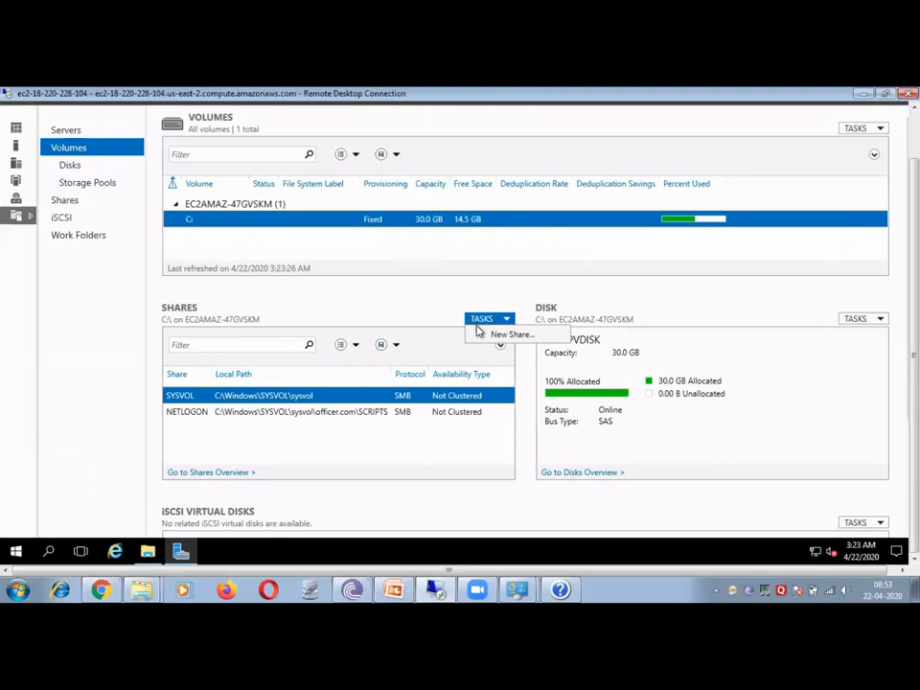
left_click(508, 334)
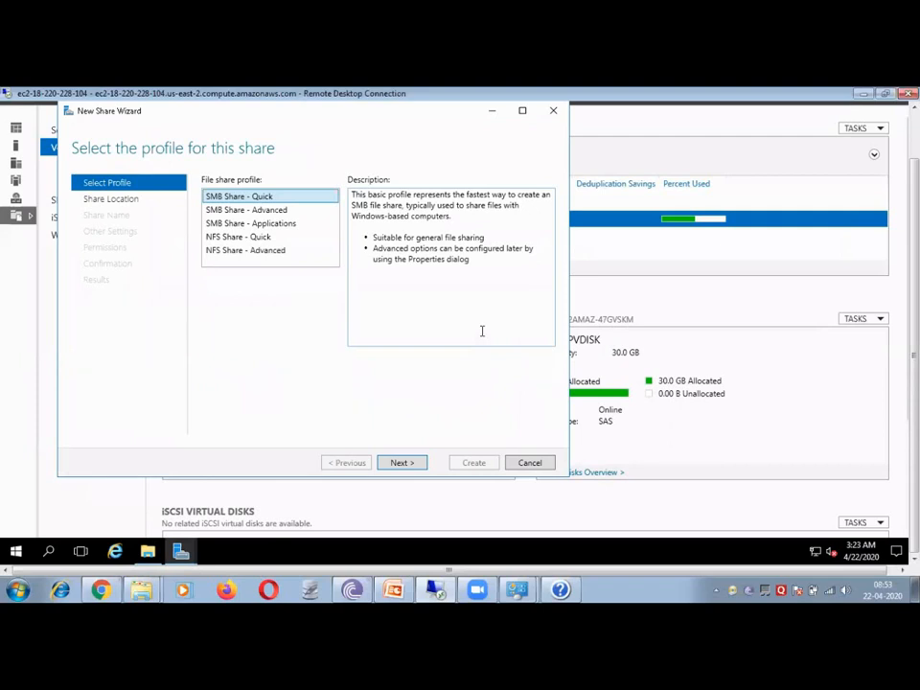
left_click(408, 462)
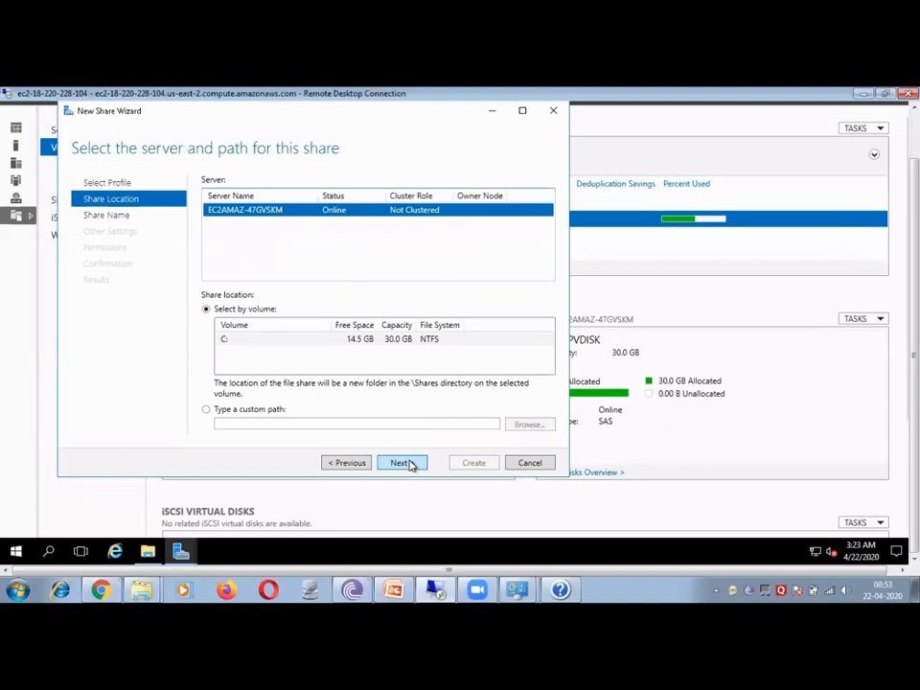
Set the share location to the custom path C:\data by browsing to the data folder.
left_click(247, 411)
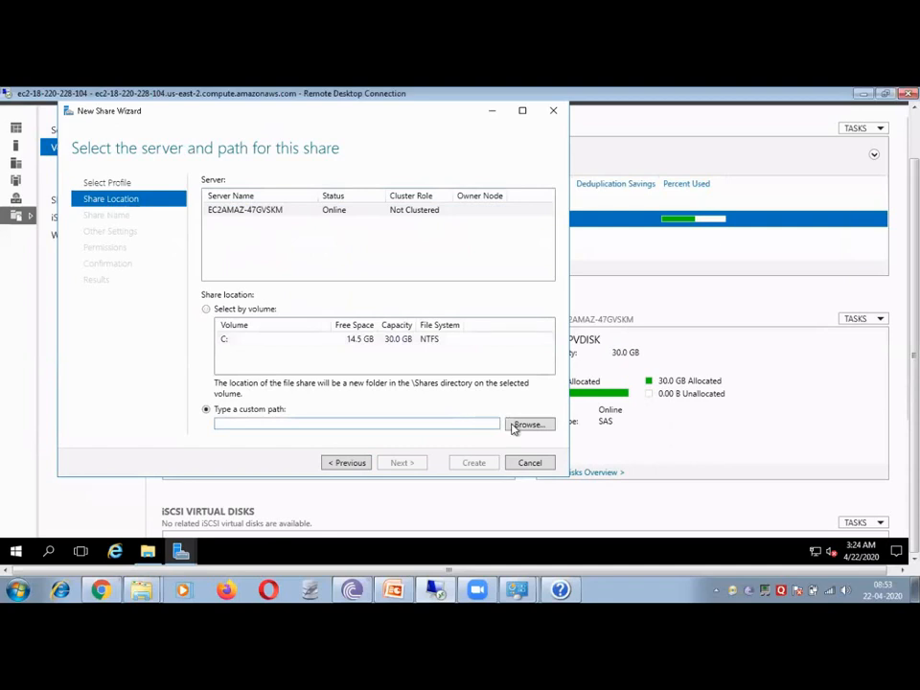
left_click(525, 424)
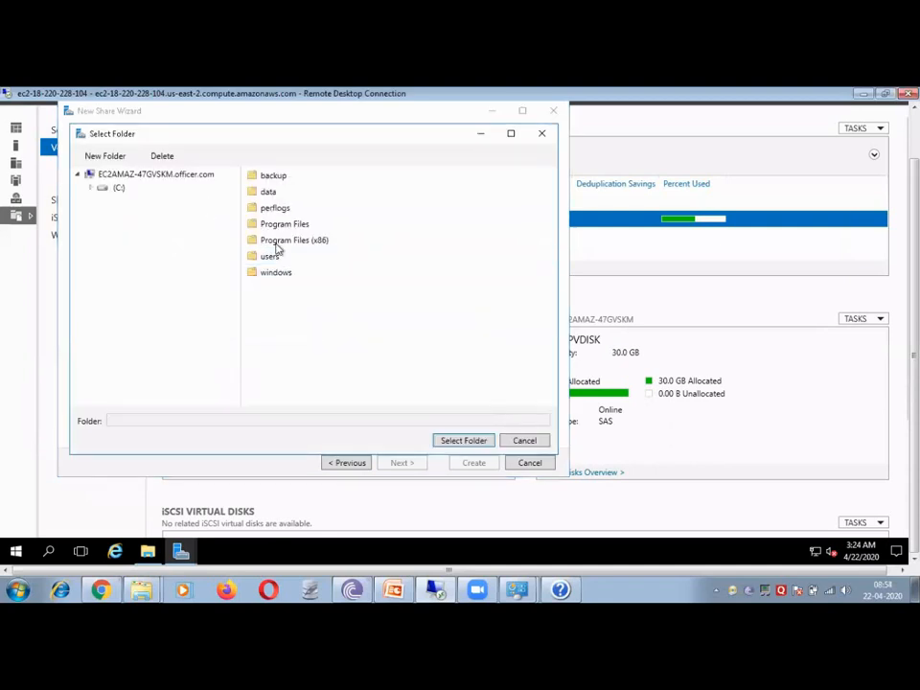
left_click(260, 191)
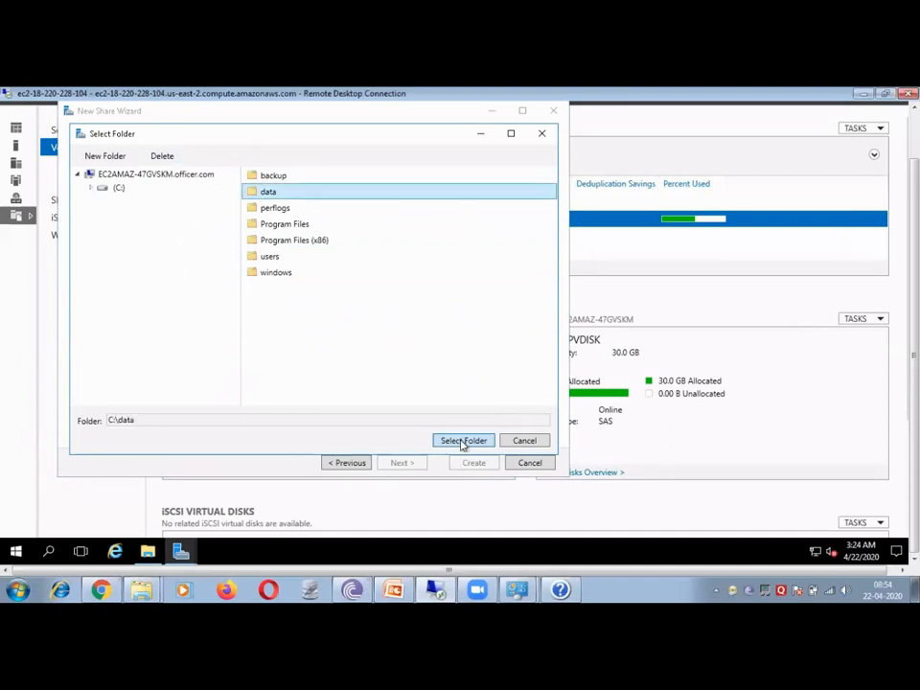
left_click(463, 440)
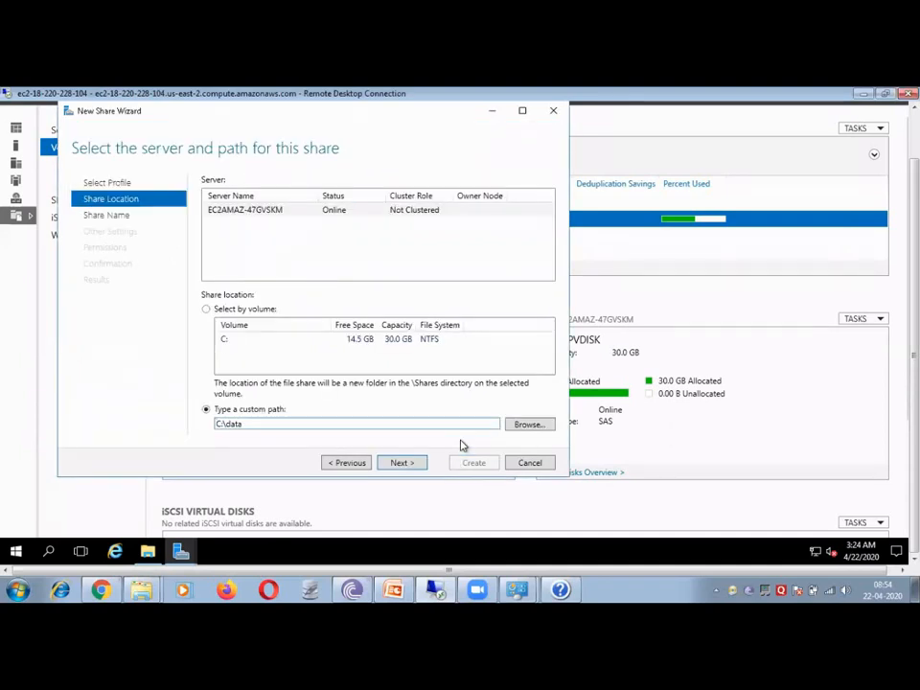
left_click(404, 464)
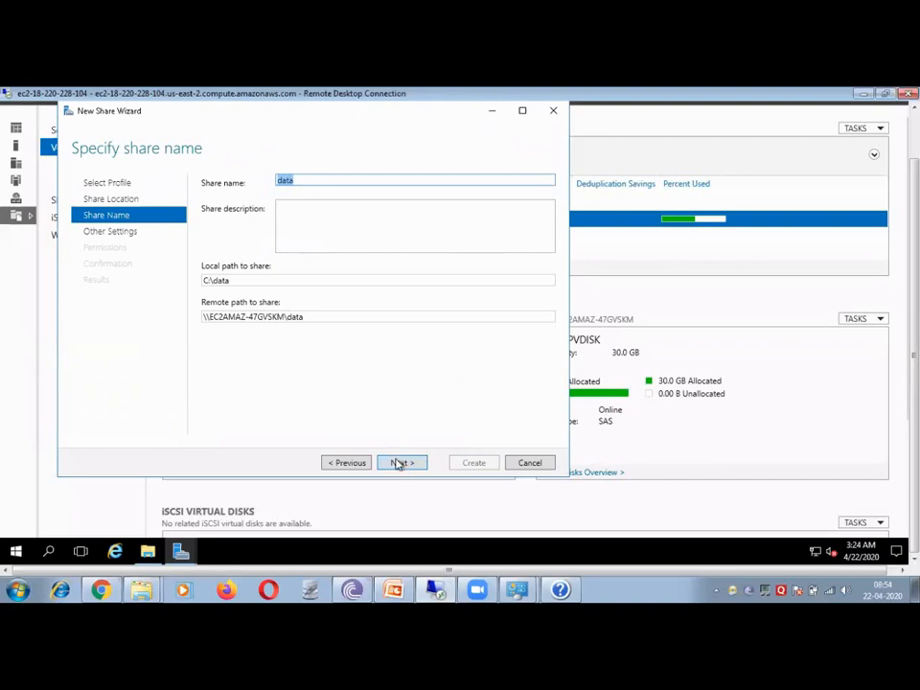
Keep the share name data and enter the share description "all user can store their data here".
left_click(399, 464)
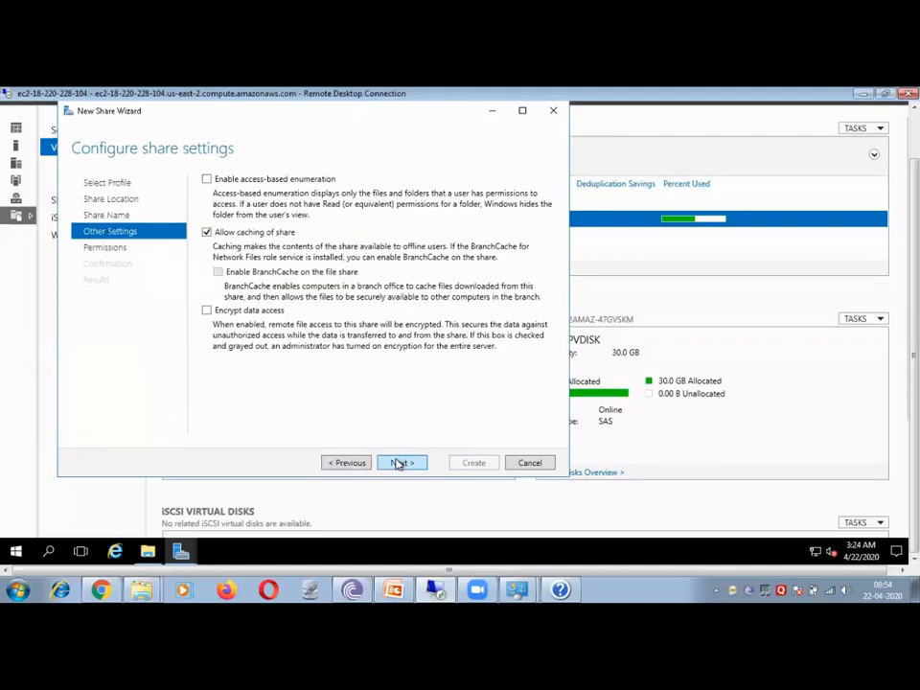
left_click(347, 463)
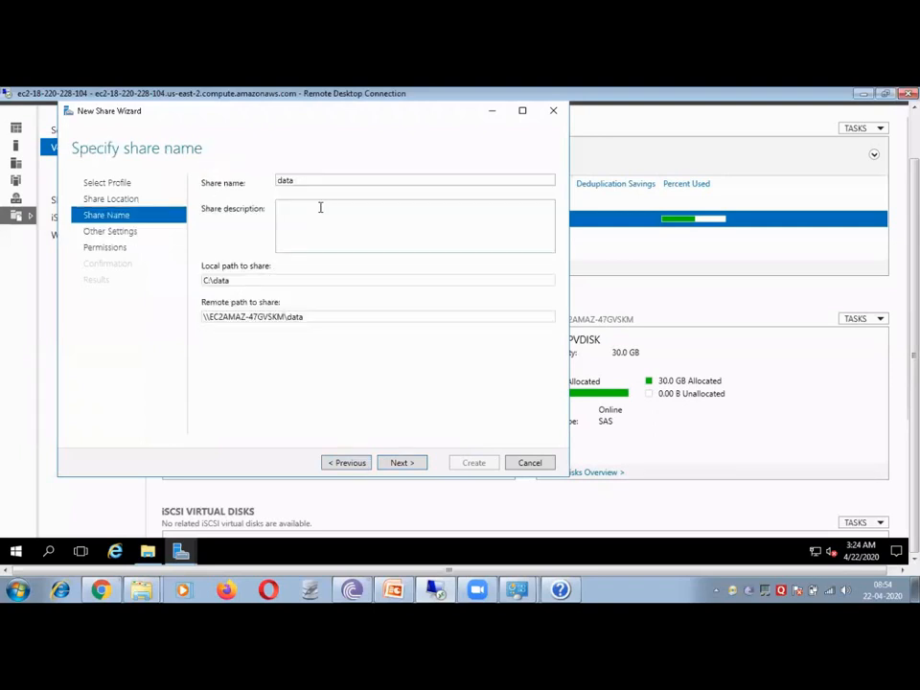
left_click(320, 206)
type("all")
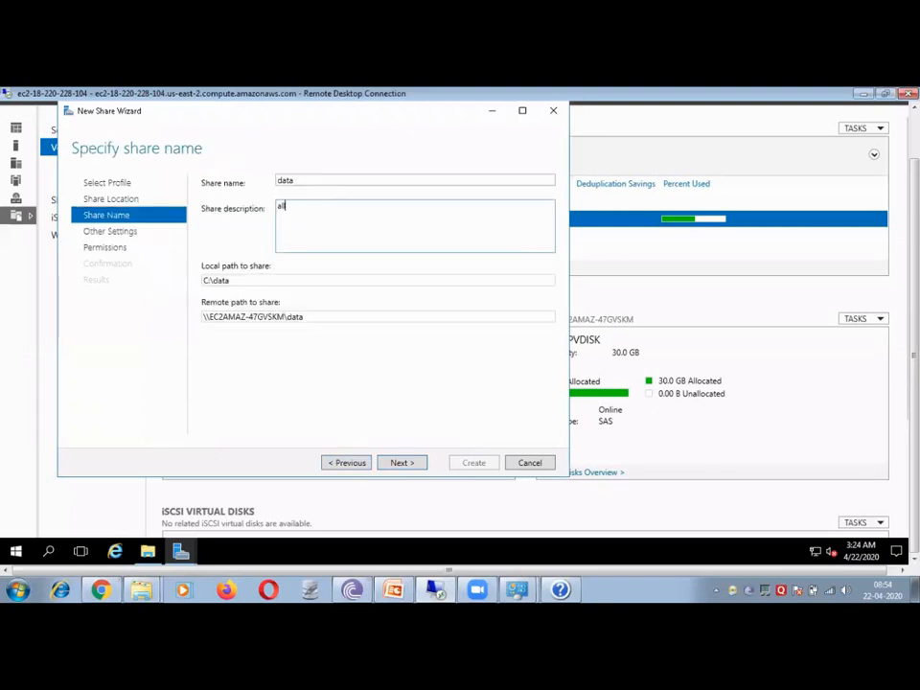
type(" user can store their data here")
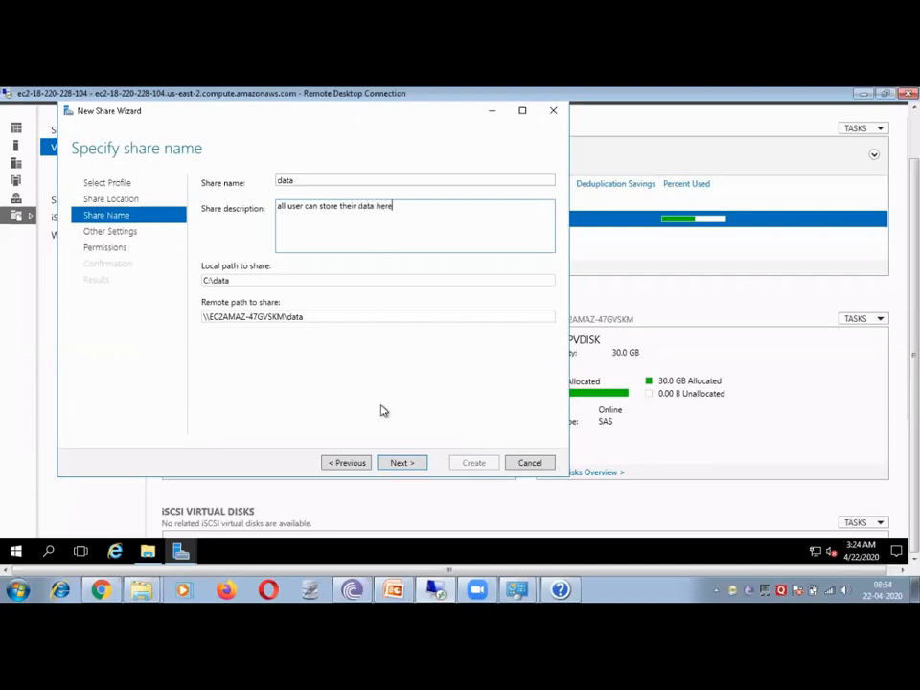
left_click(403, 465)
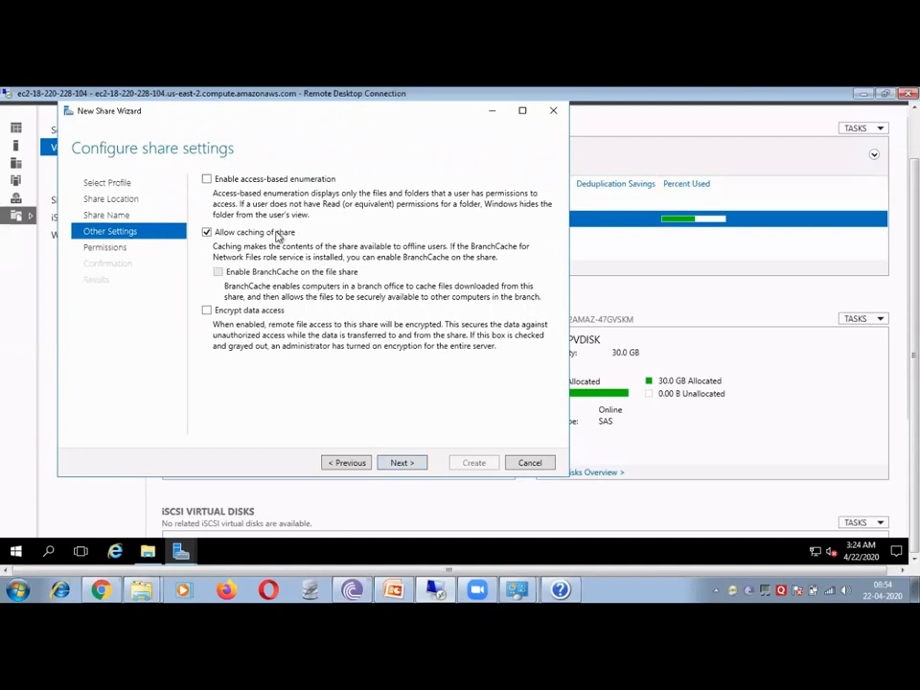
Toggle access-based enumeration for the share, keep caching allowed, and proceed to the permissions settings.
left_click(207, 181)
left_click(207, 181)
left_click(207, 182)
left_click(207, 182)
left_click(207, 180)
left_click(397, 464)
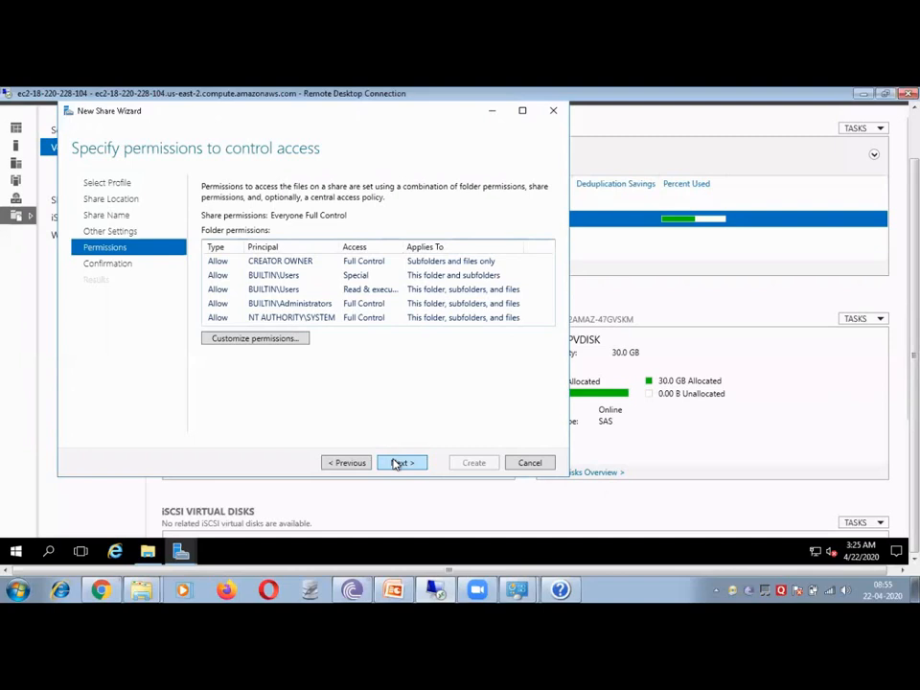
Customize the data folder's permissions by starting a new permission entry with Everyone as the principal.
left_click(263, 341)
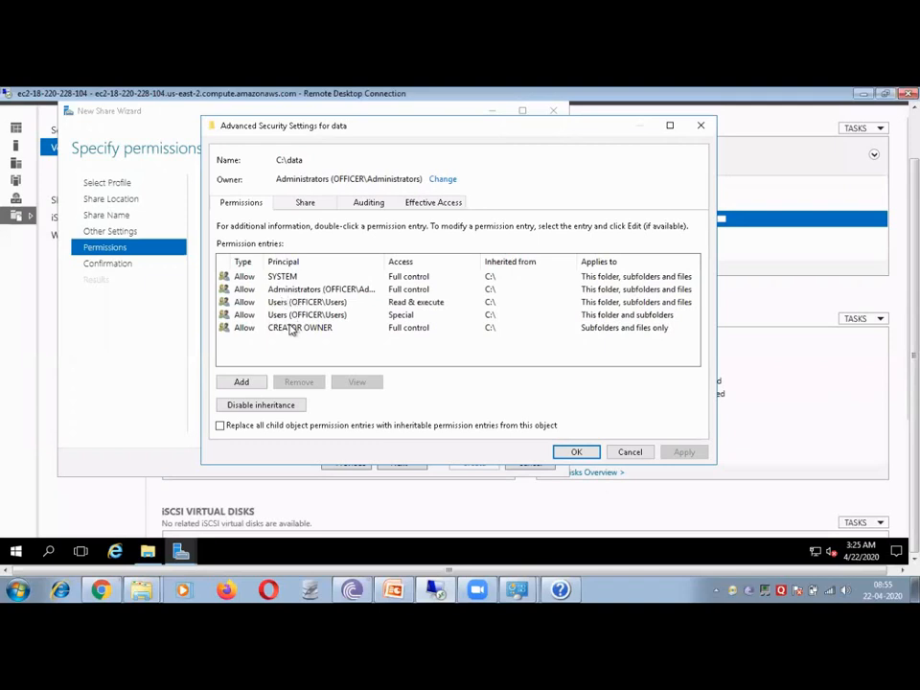
left_click(242, 382)
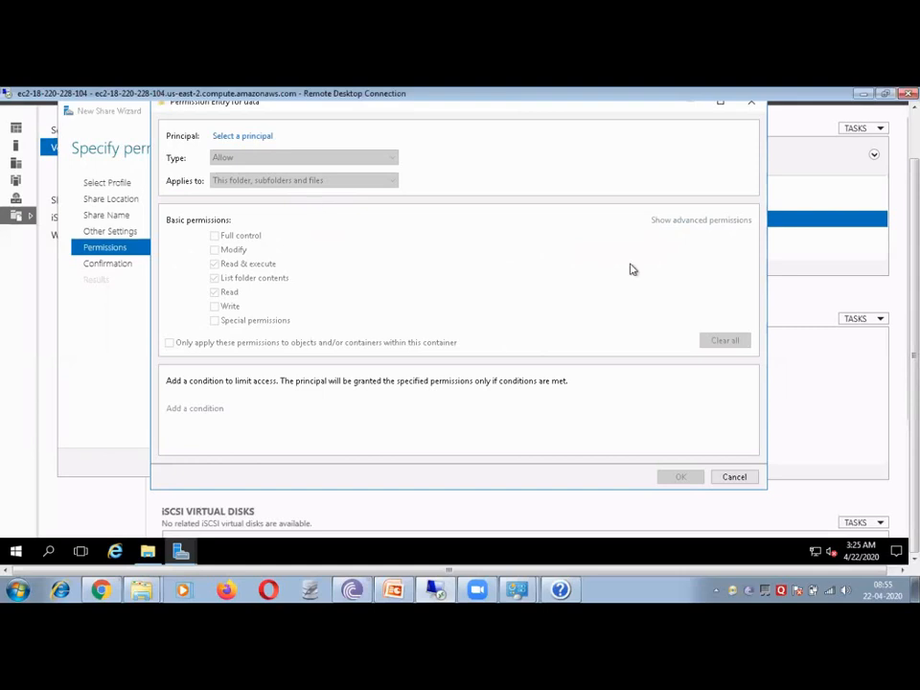
left_click(245, 136)
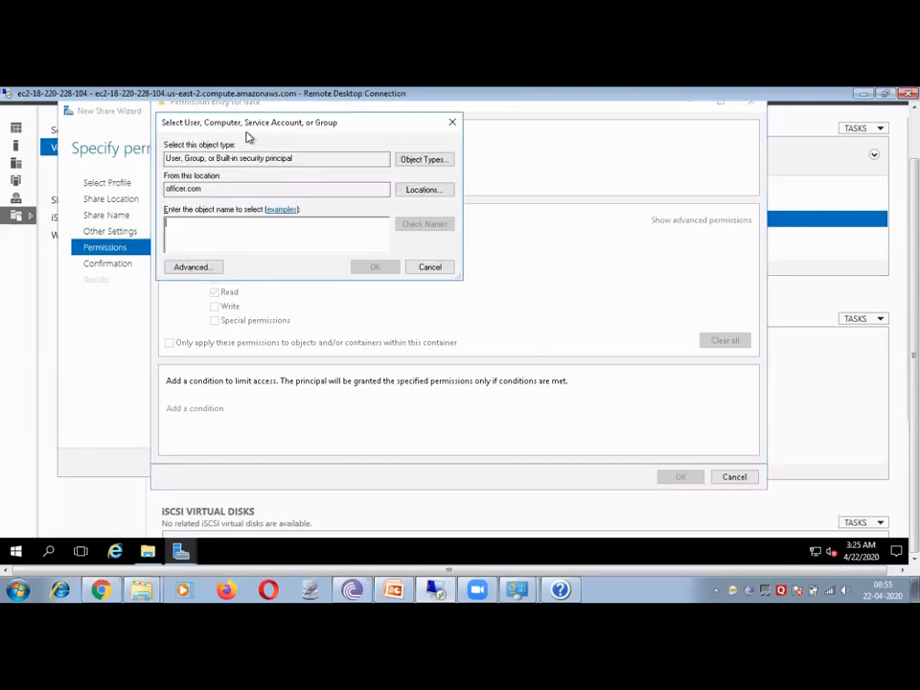
type("ev")
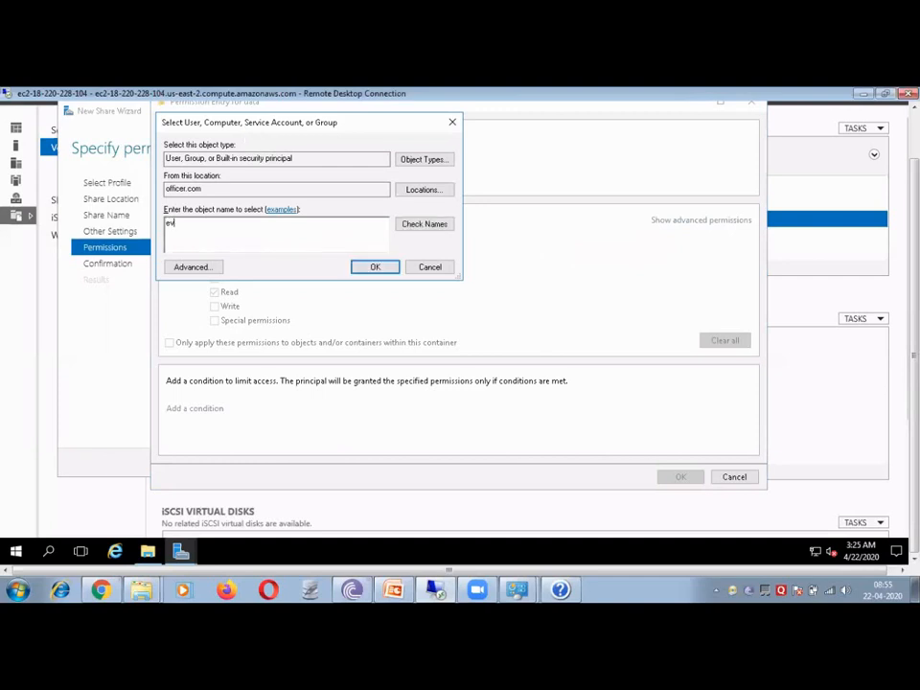
type("eryone")
left_click(430, 230)
left_click(372, 268)
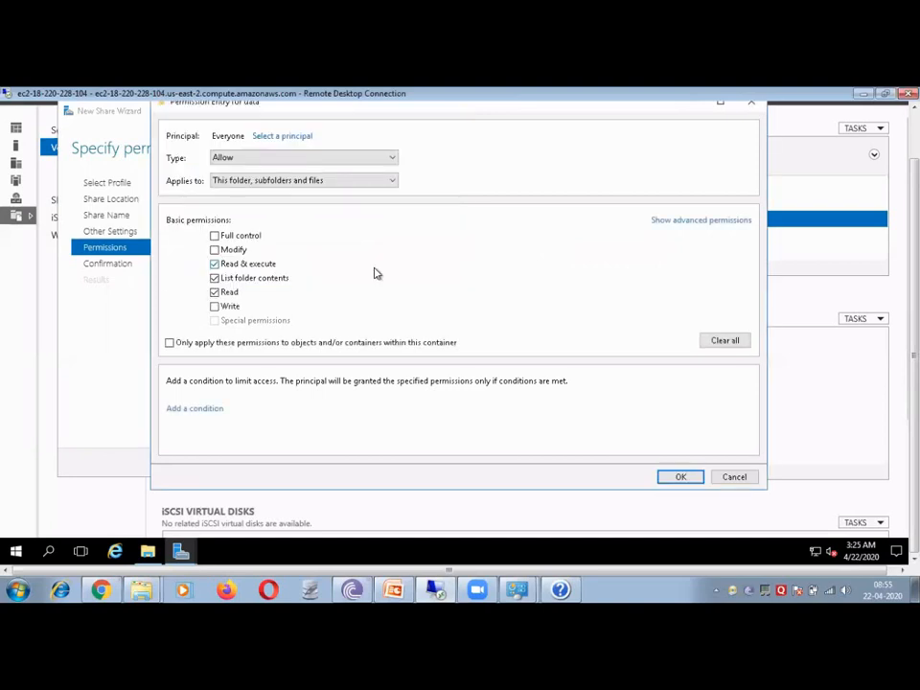
Limit the basic permissions of the Everyone entry to Read only.
left_click(240, 245)
left_click(240, 267)
left_click(239, 268)
left_click(675, 482)
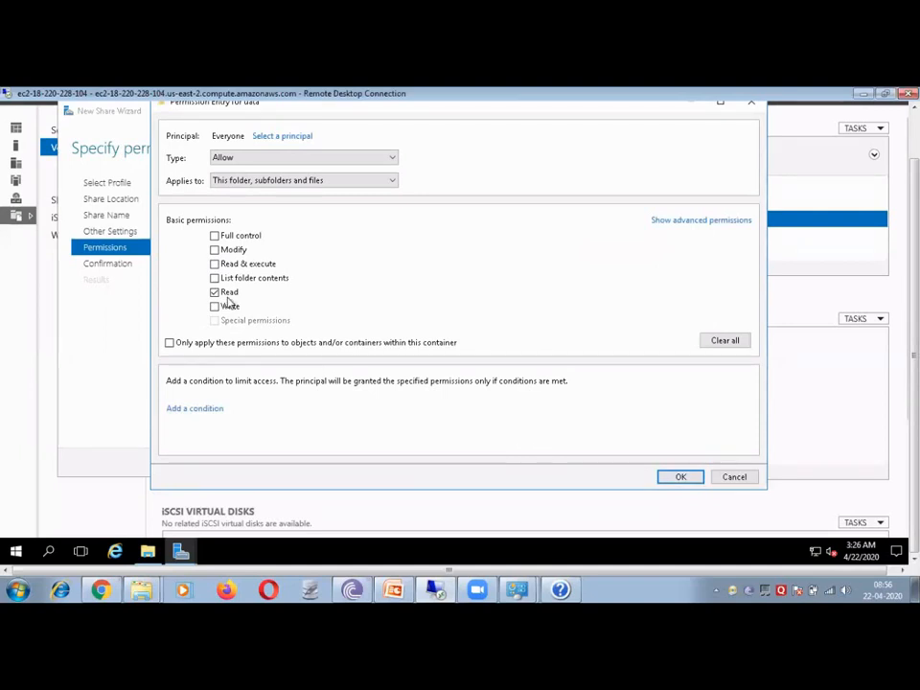
Add a condition row to the Everyone permission entry and examine its User, Group and Member of each choices.
left_click(173, 411)
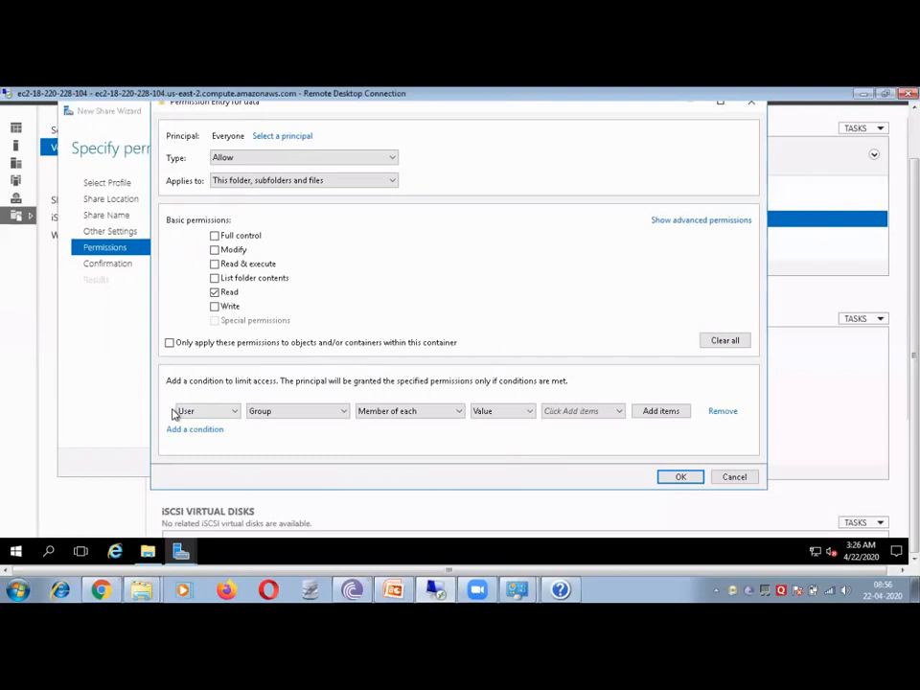
left_click(203, 412)
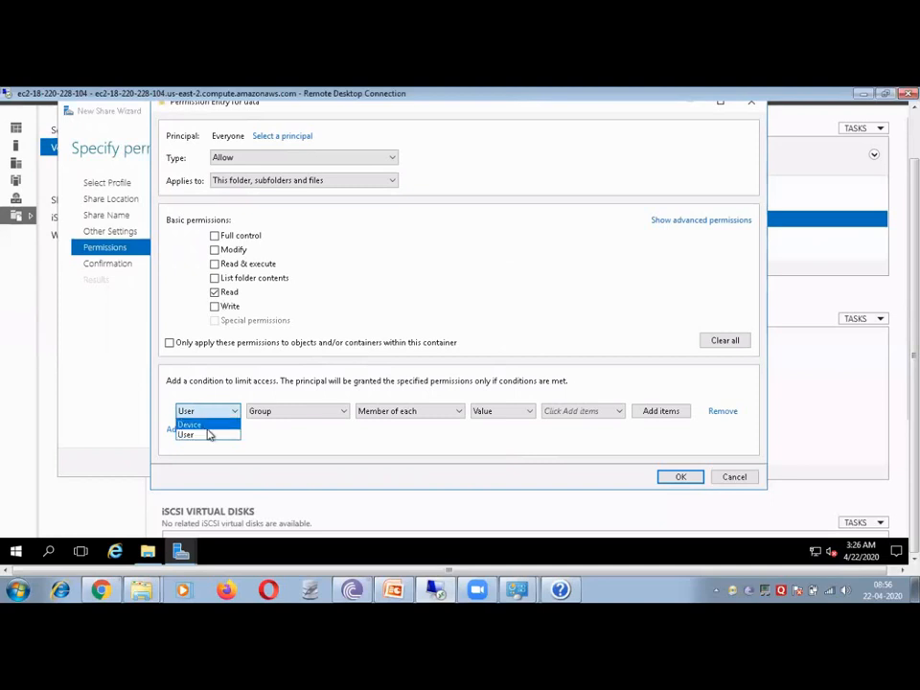
left_click(263, 416)
left_click(263, 415)
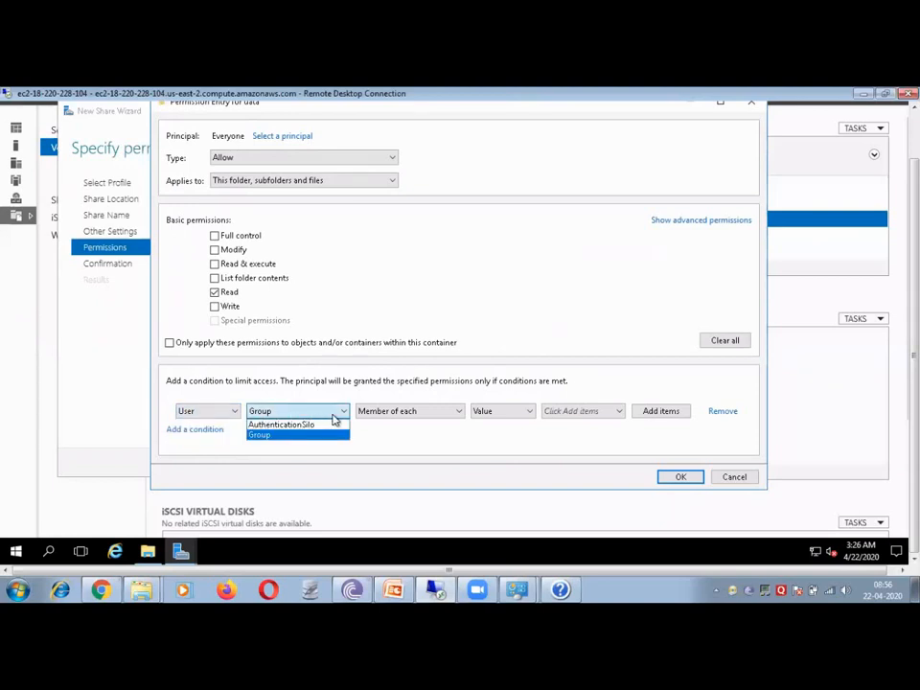
left_click(392, 414)
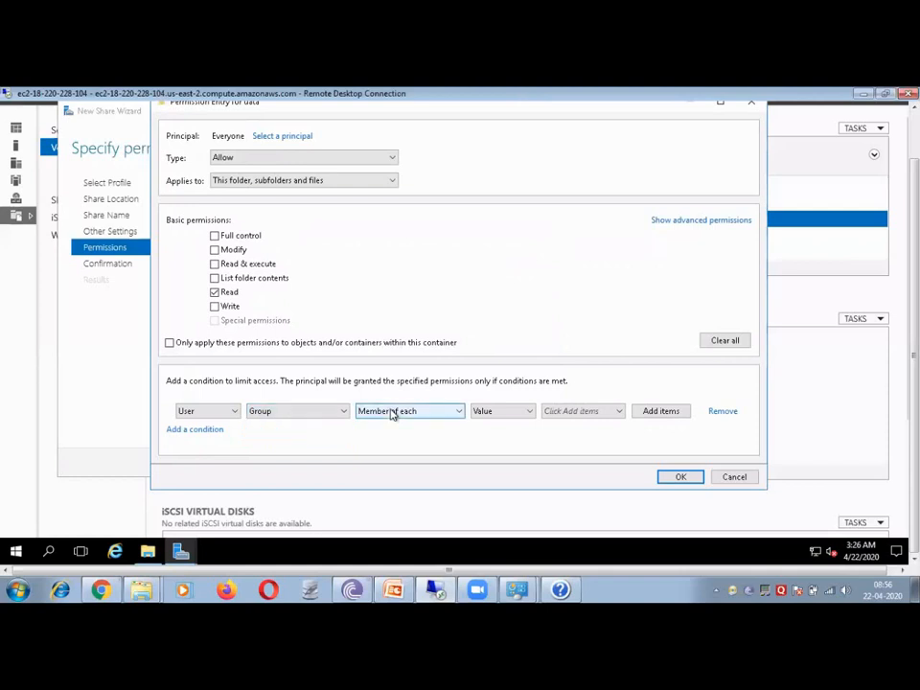
left_click(392, 412)
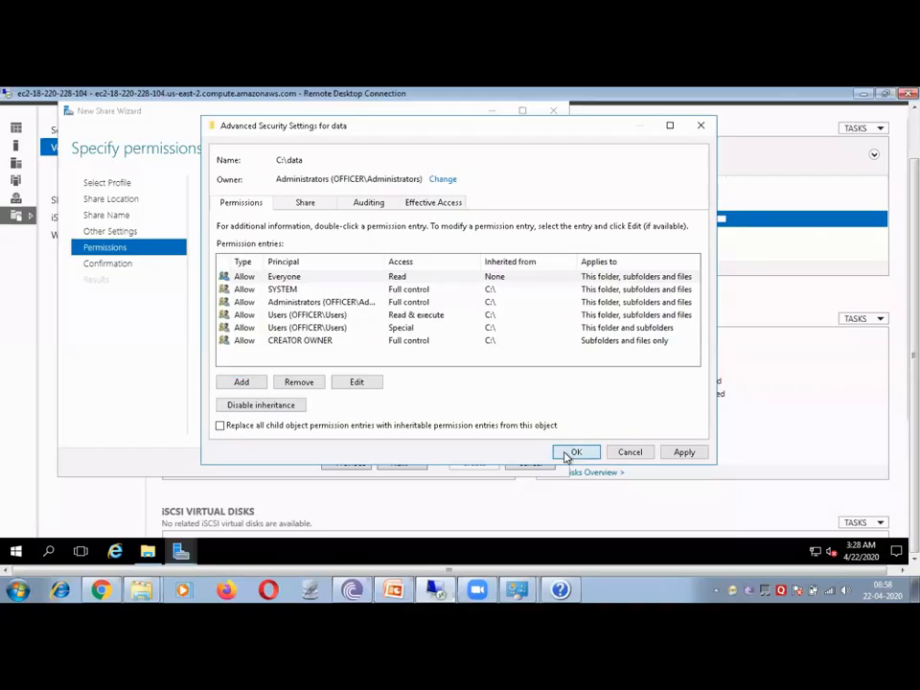
Accept the data folder's advanced security settings, then create the share with the confirmed selections and close the wizard.
left_click(573, 453)
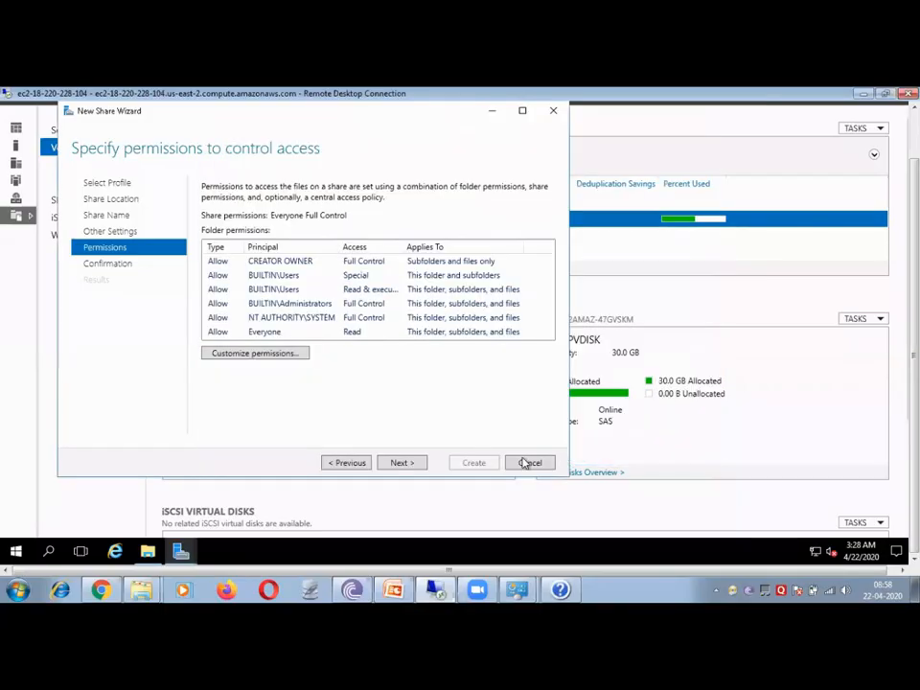
left_click(404, 464)
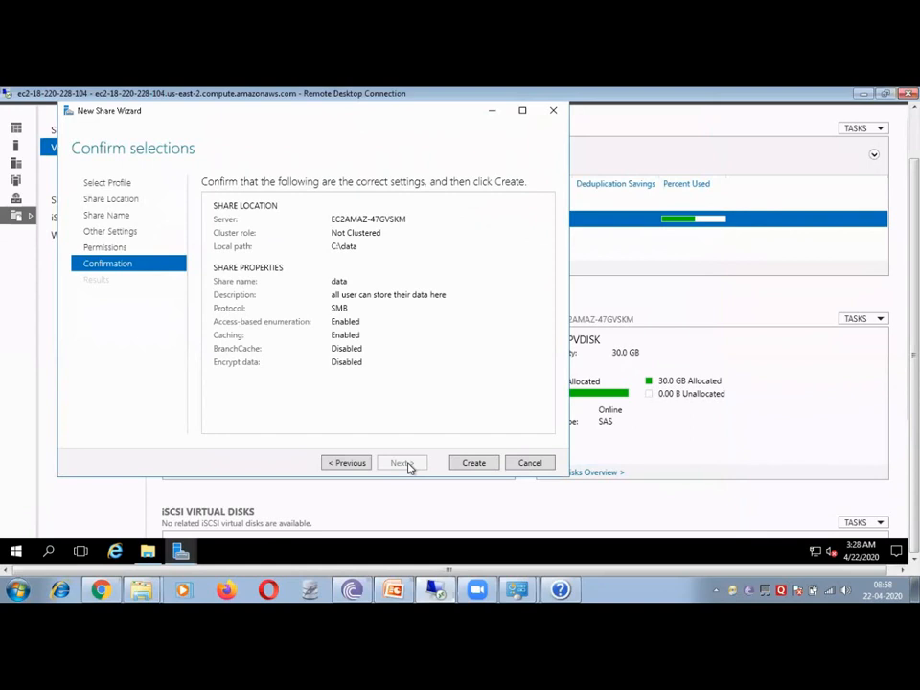
left_click(471, 464)
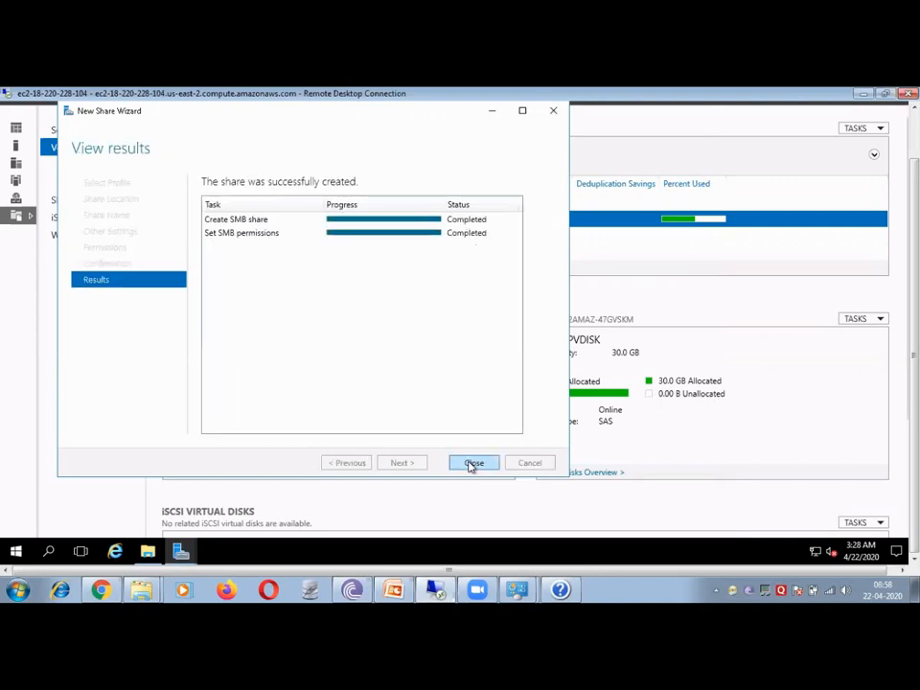
left_click(473, 464)
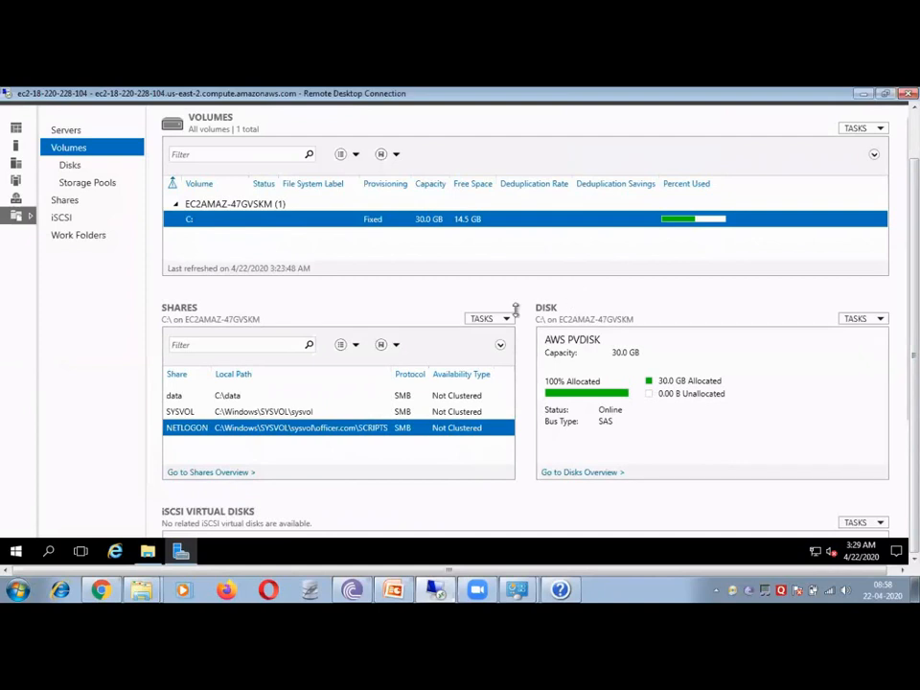
Look over the shares listed for volume C:, then open the Shares overview and select the data share.
left_click(488, 324)
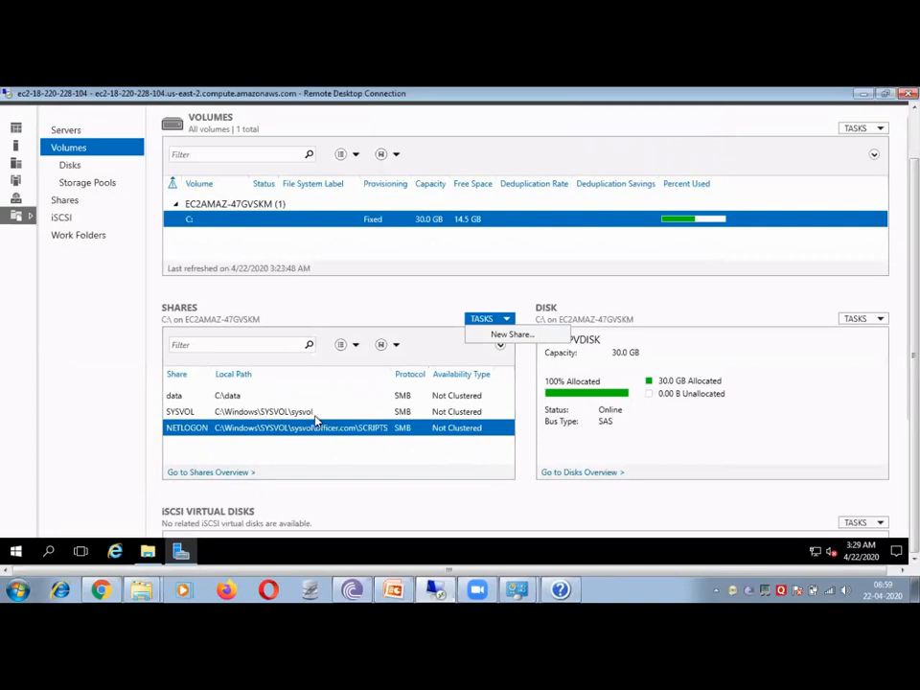
left_click(284, 400)
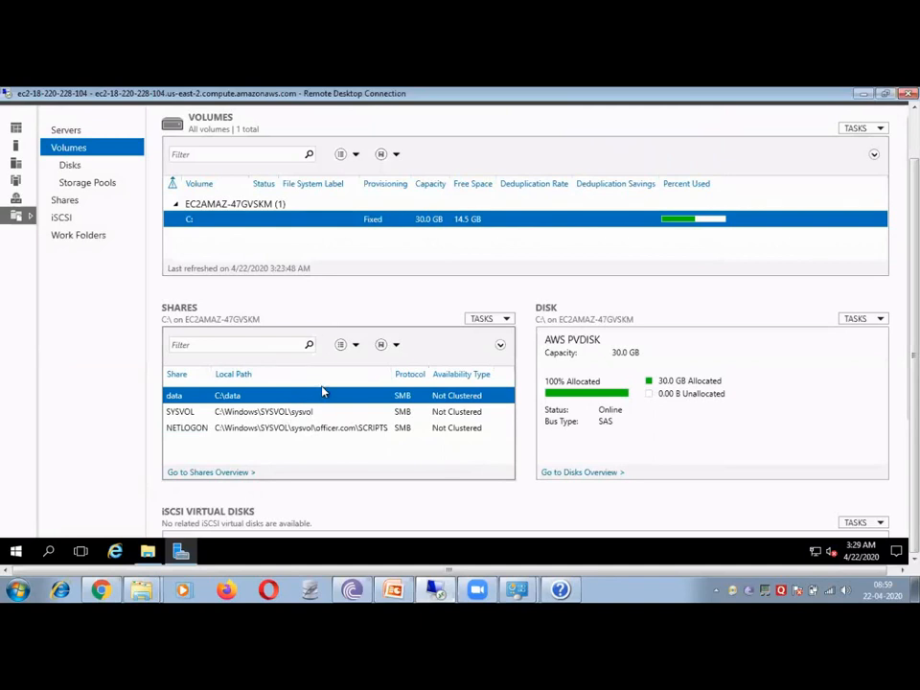
left_click(499, 322)
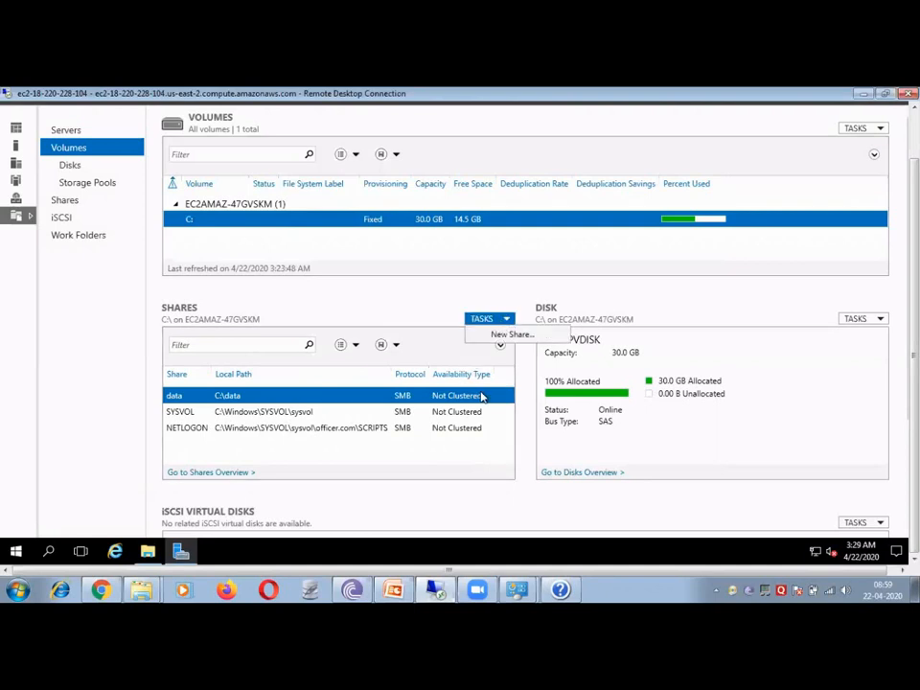
left_click(227, 474)
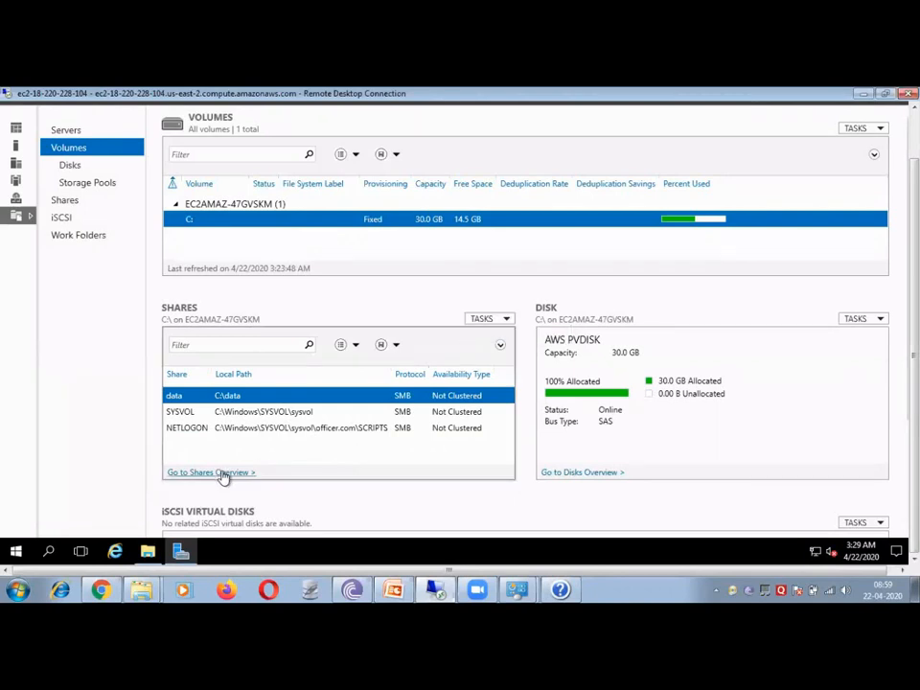
left_click(65, 202)
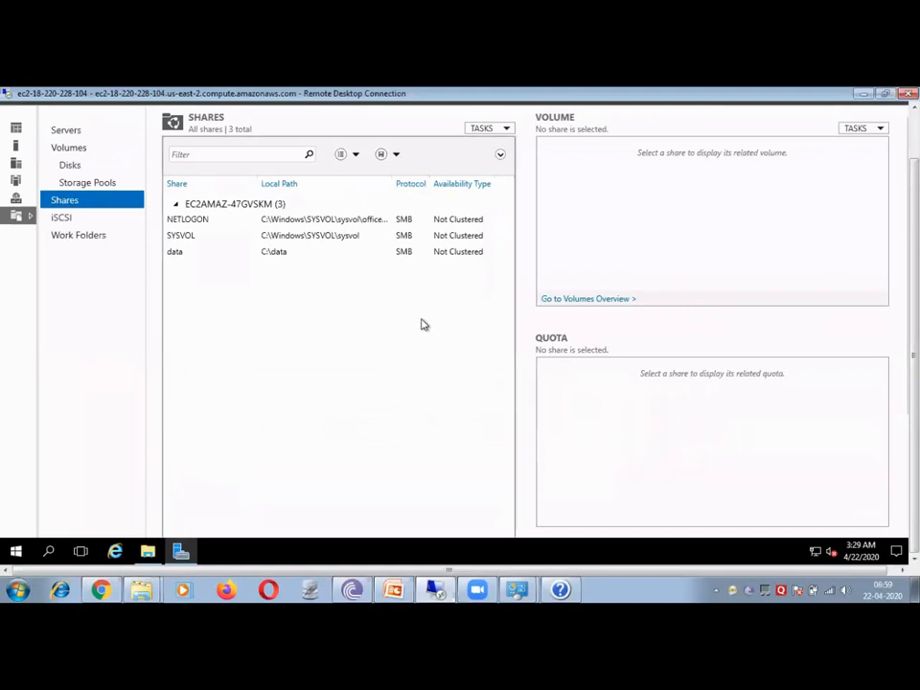
left_click(177, 254)
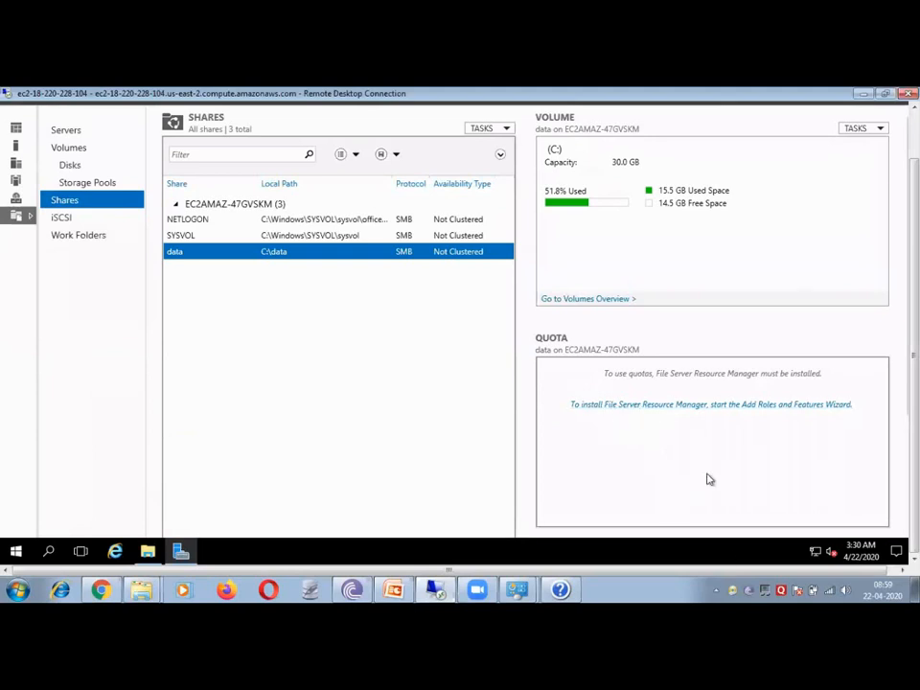
Install File Server Resource Manager with its required management tools, keeping the default features, and close the wizard when finished.
left_click(684, 414)
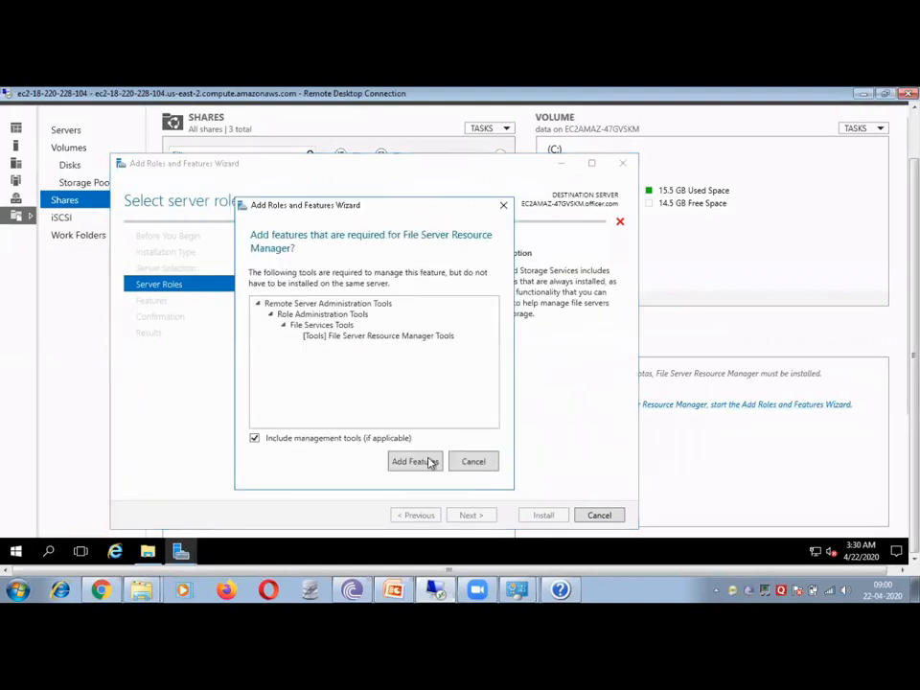
left_click(413, 461)
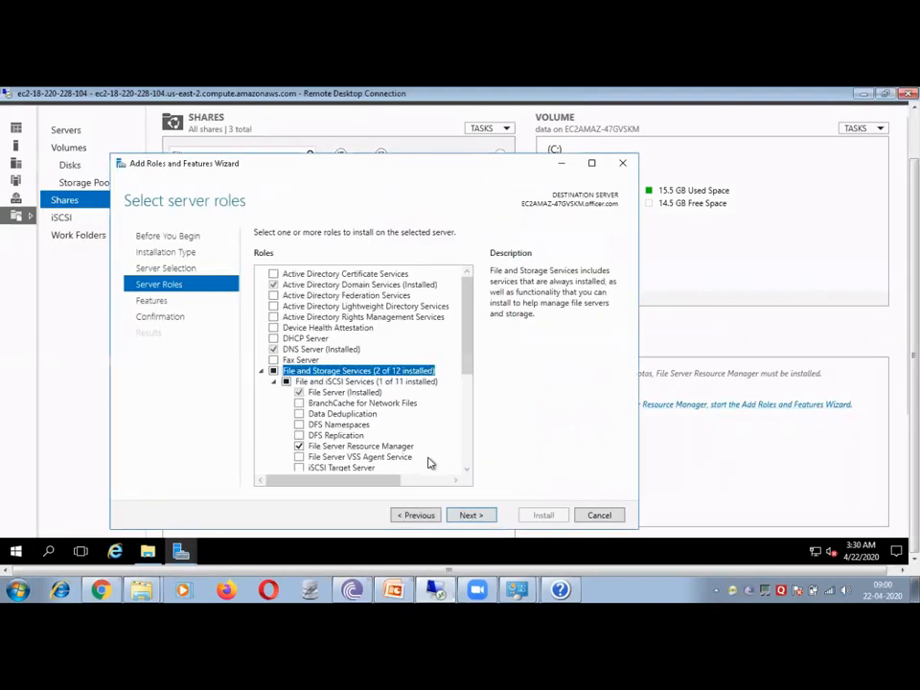
left_click(466, 516)
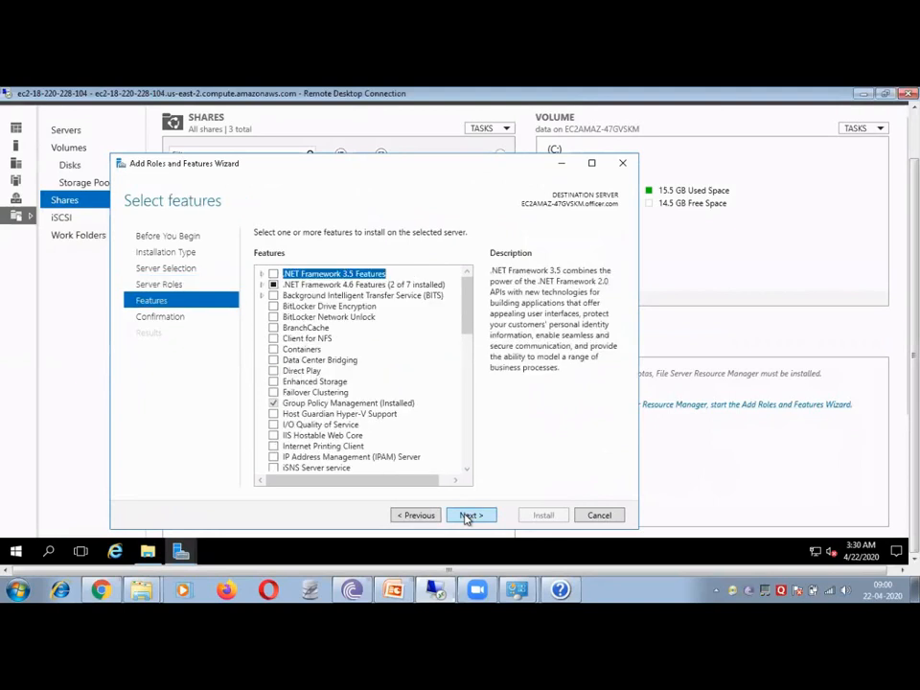
left_click(466, 515)
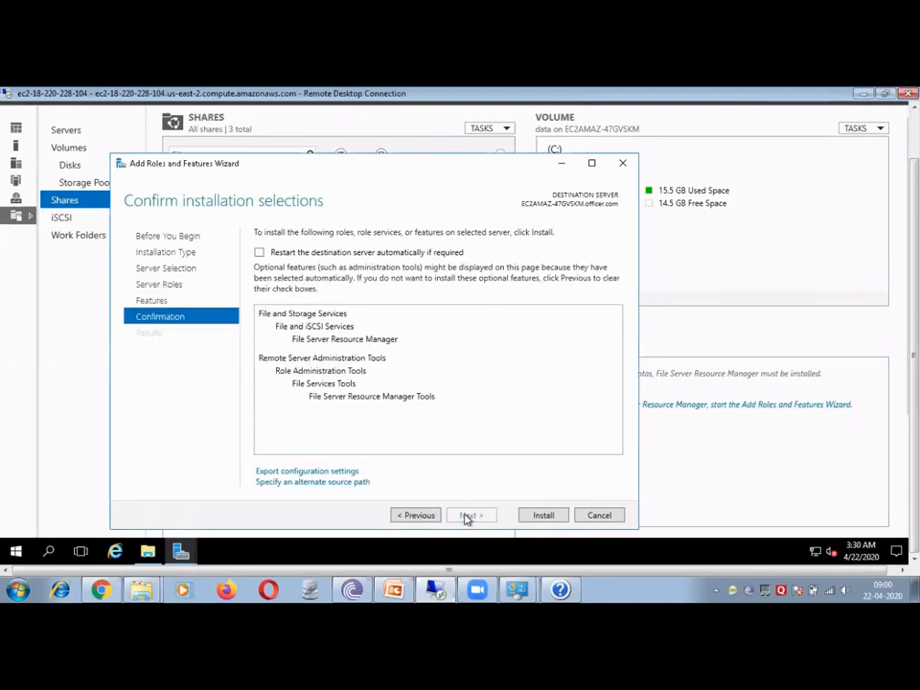
left_click(539, 516)
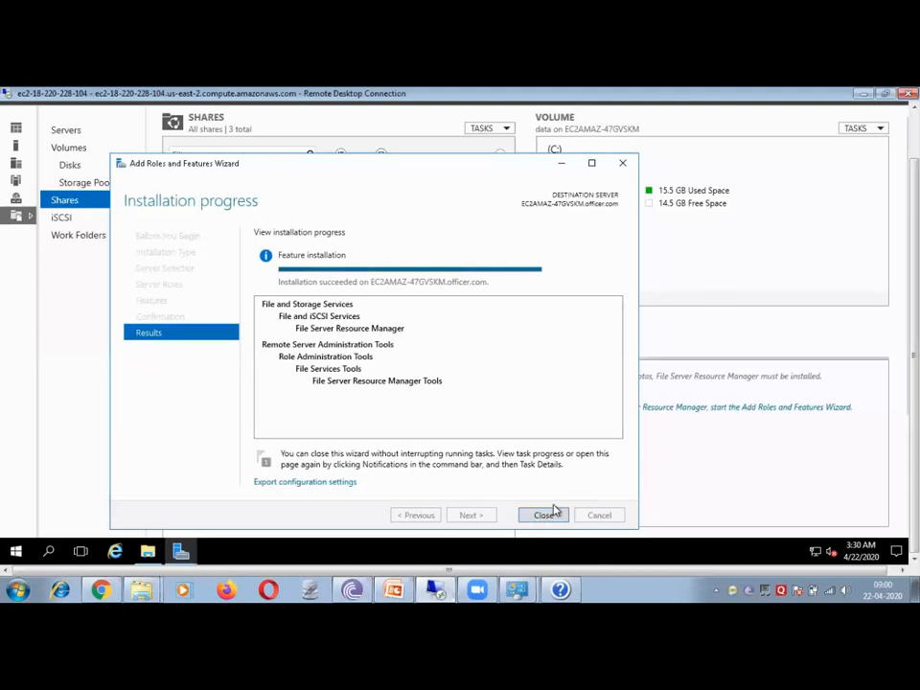
left_click(550, 516)
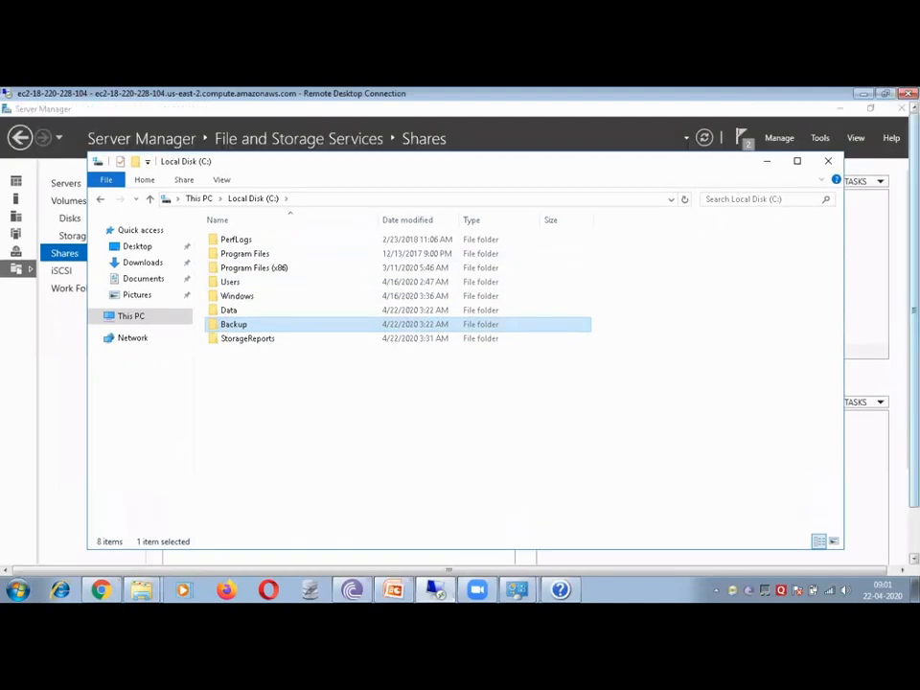
Close the Local Disk (C:) window and configure a quota on the data share using the 100 MB Limit template.
left_click(830, 159)
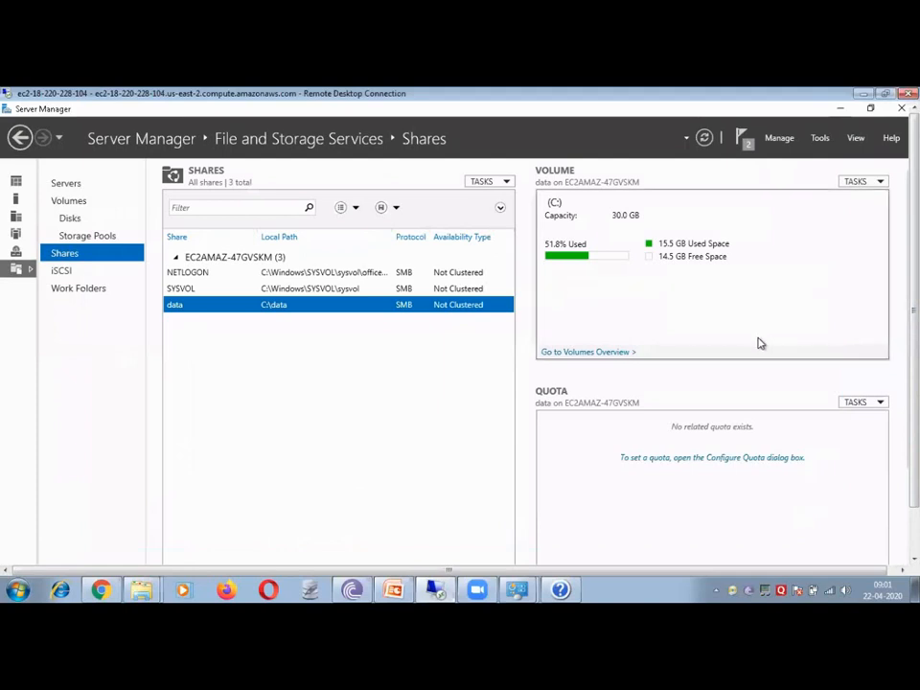
left_click(710, 458)
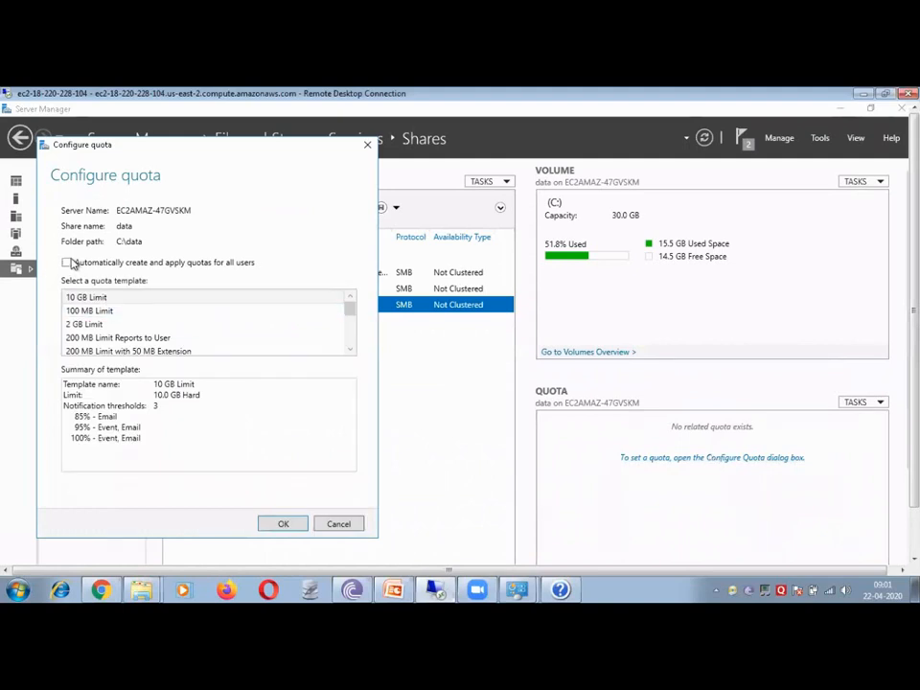
left_click(107, 341)
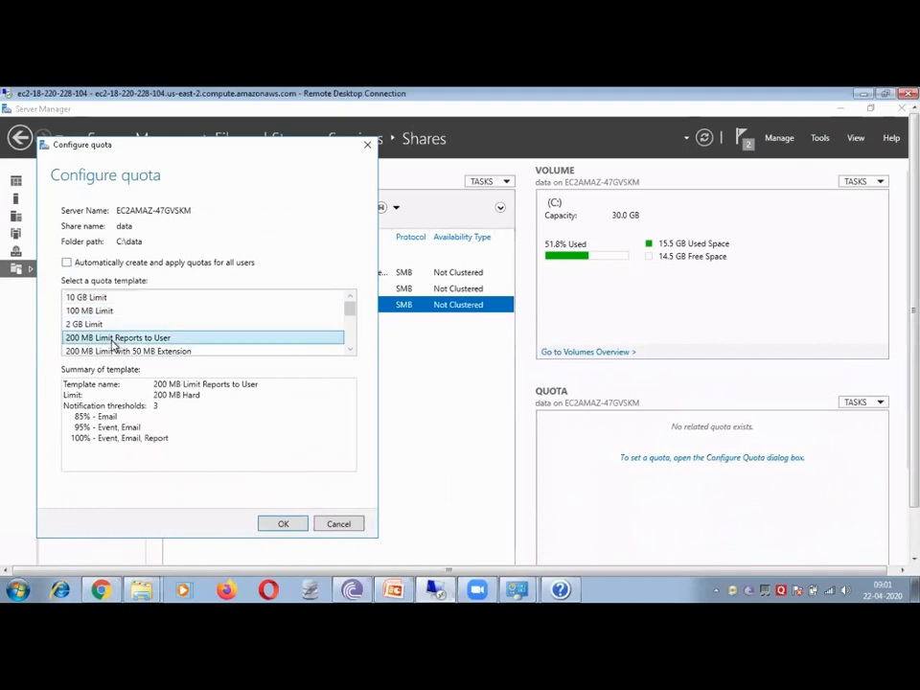
left_click(106, 313)
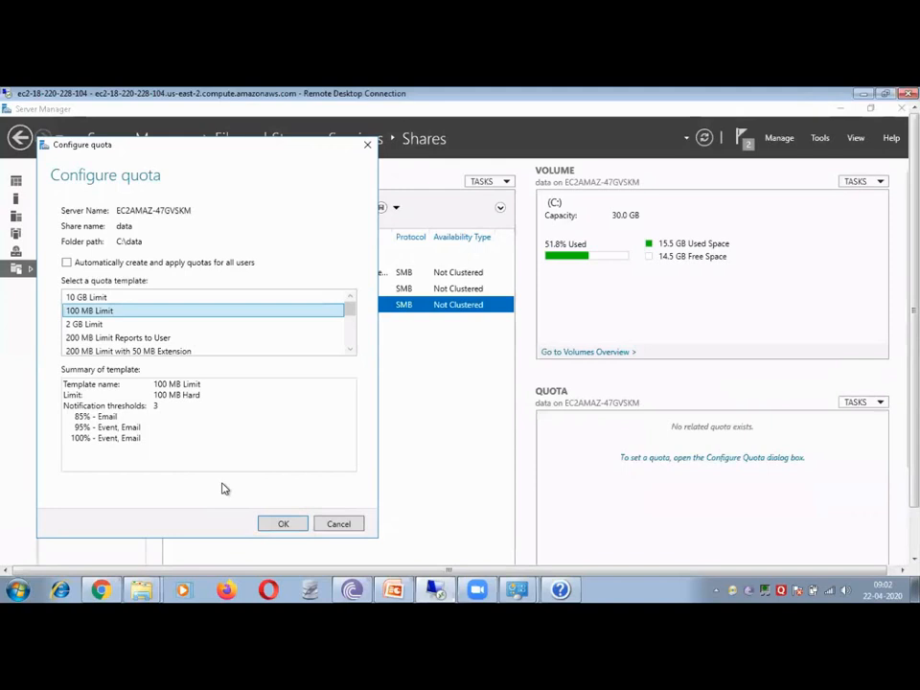
left_click(283, 523)
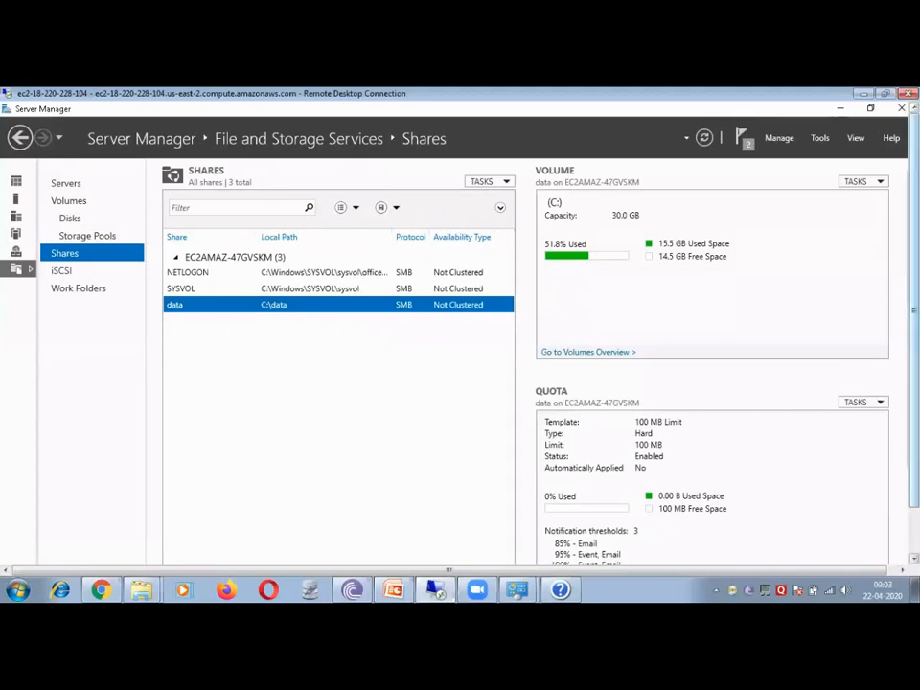
Start adding roles and features from the dashboard, keeping the default installation type and destination server, up to role selection.
left_click(15, 183)
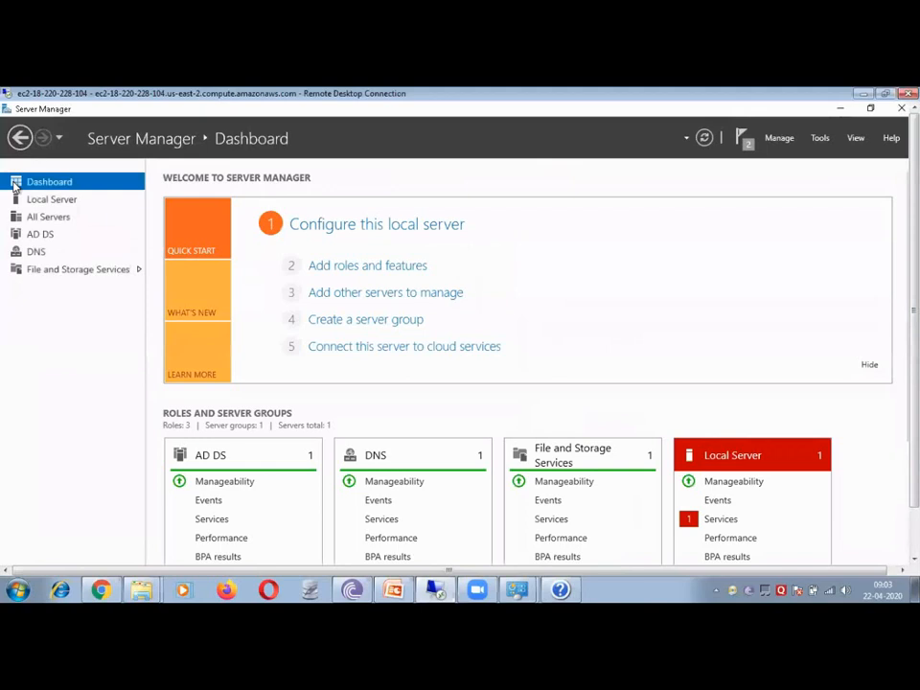
left_click(352, 268)
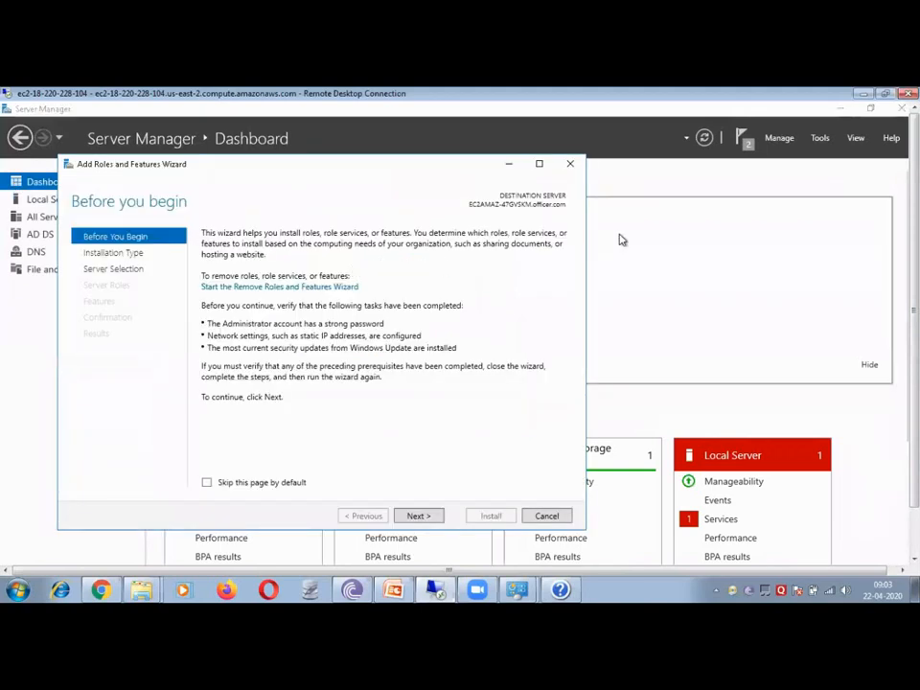
left_click(419, 517)
left_click(419, 516)
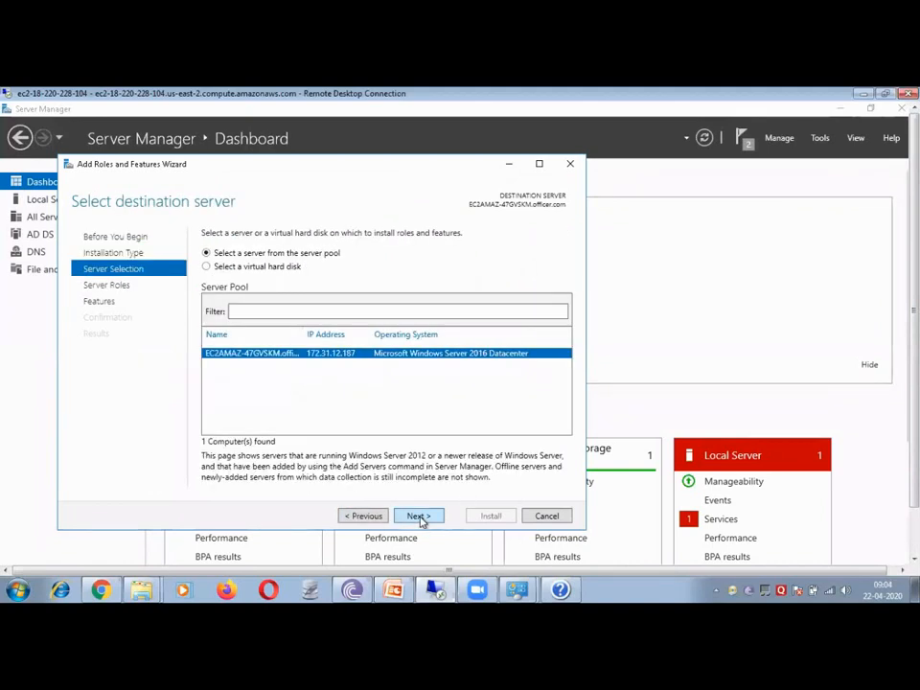
left_click(420, 517)
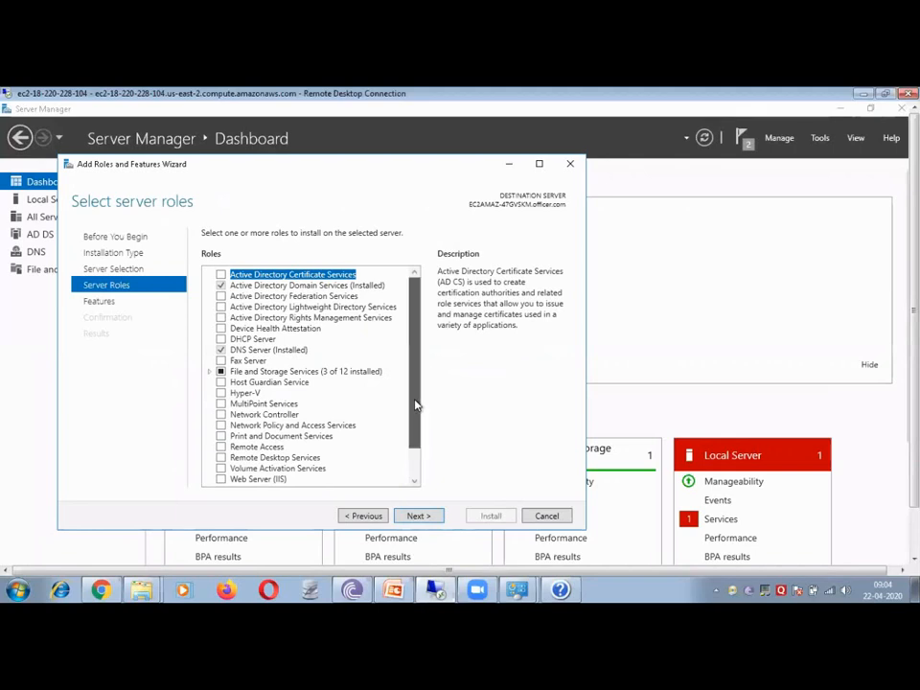
Look through the server roles and select Print and Document Services, adding its required features.
scroll(416, 402, "down", 1)
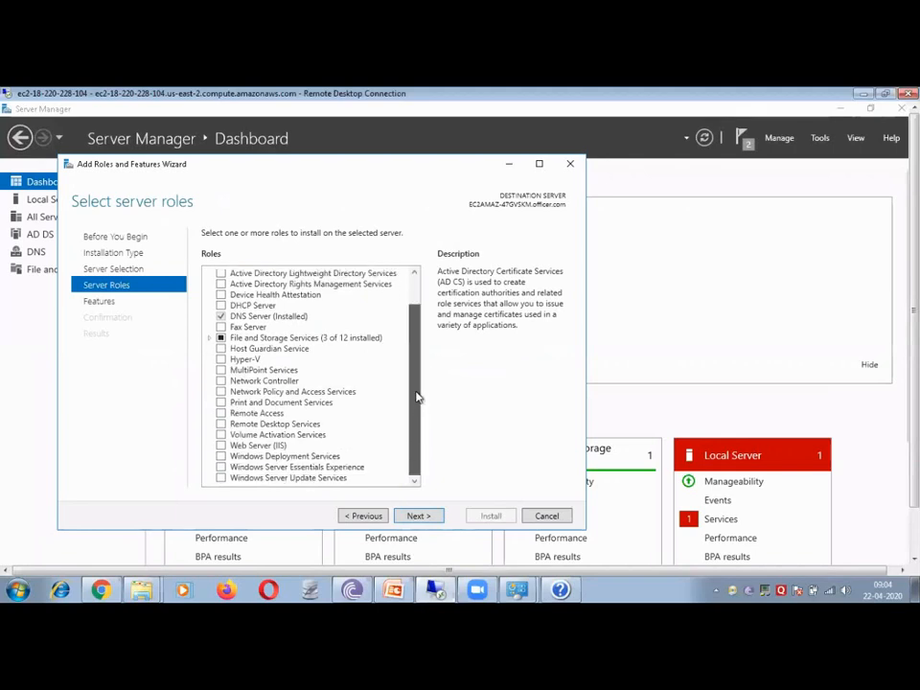
scroll(417, 354, "up", 1)
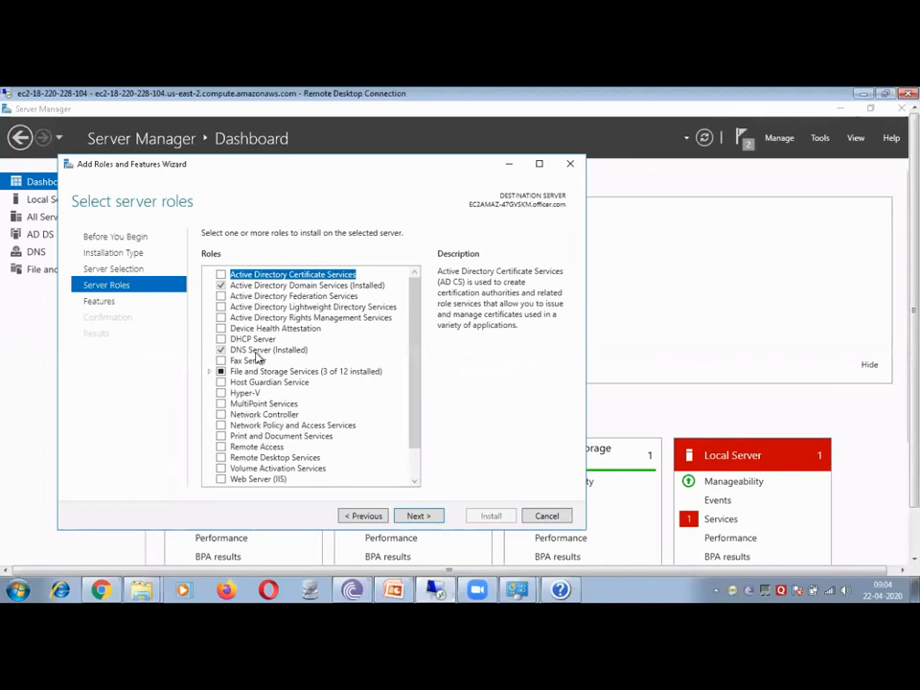
left_click(260, 437)
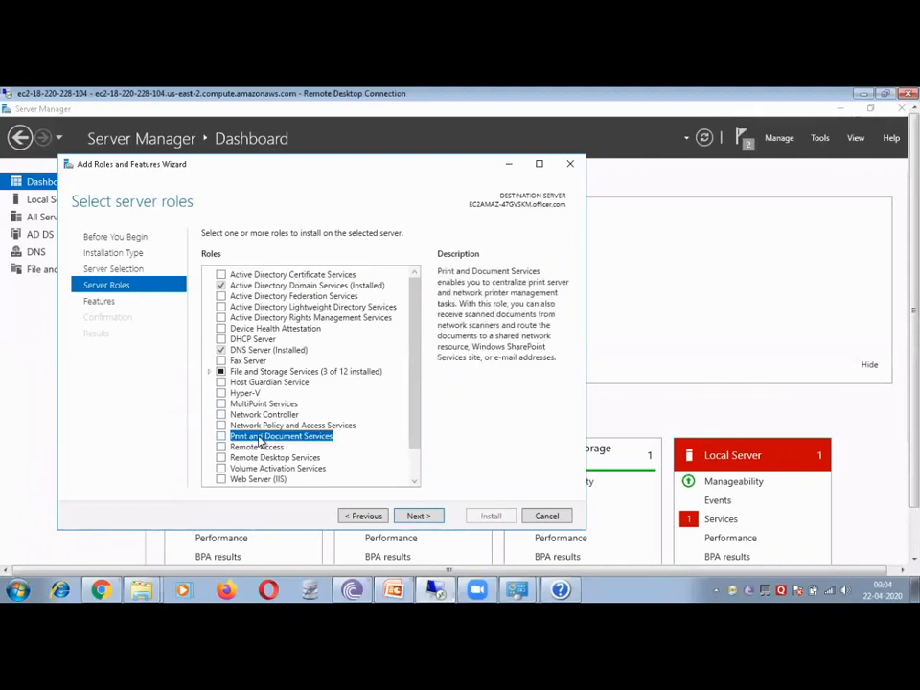
left_click(221, 441)
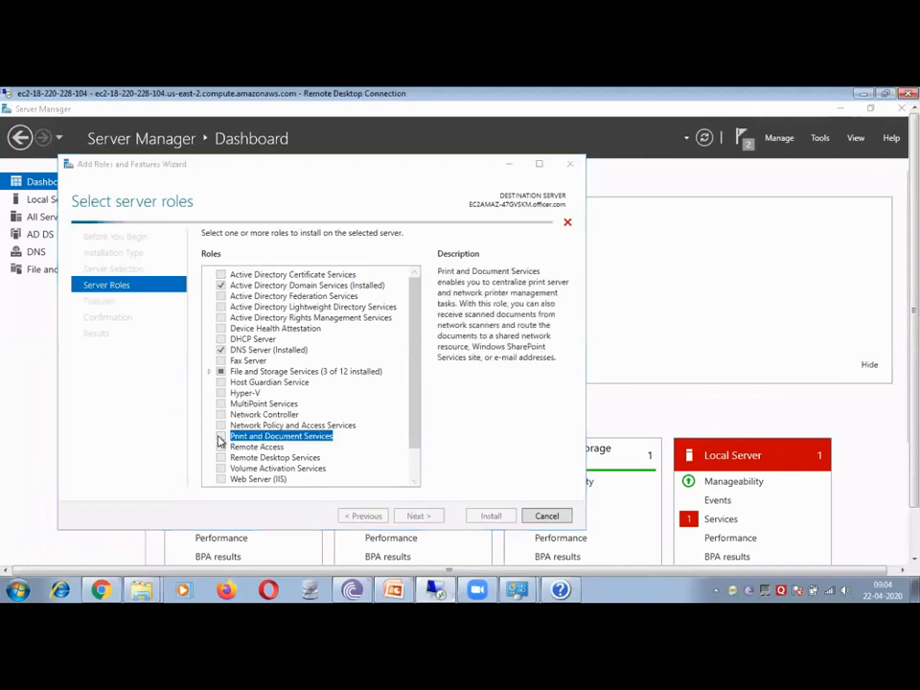
left_click(363, 463)
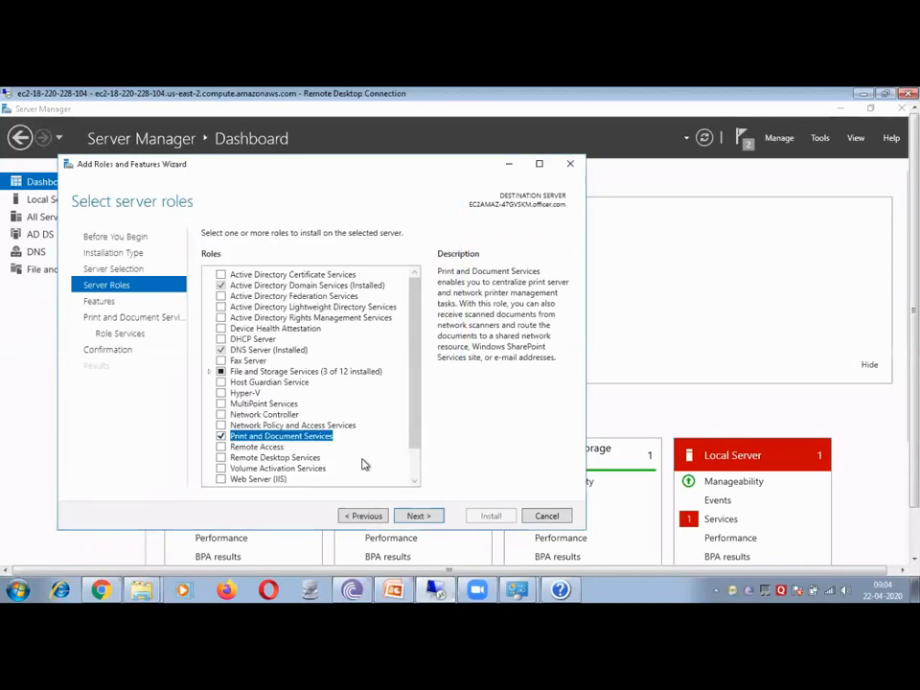
Keep the default features and add the Distributed Scan Server, Internet Printing and LPD Service role services, including the features Internet Printing requires.
left_click(418, 516)
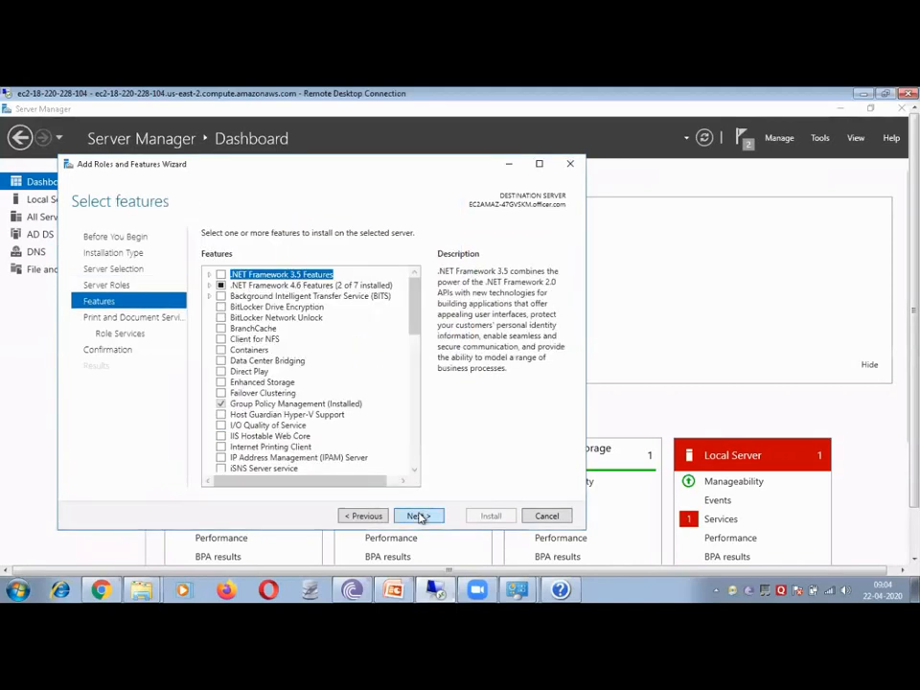
left_click(420, 516)
left_click(421, 517)
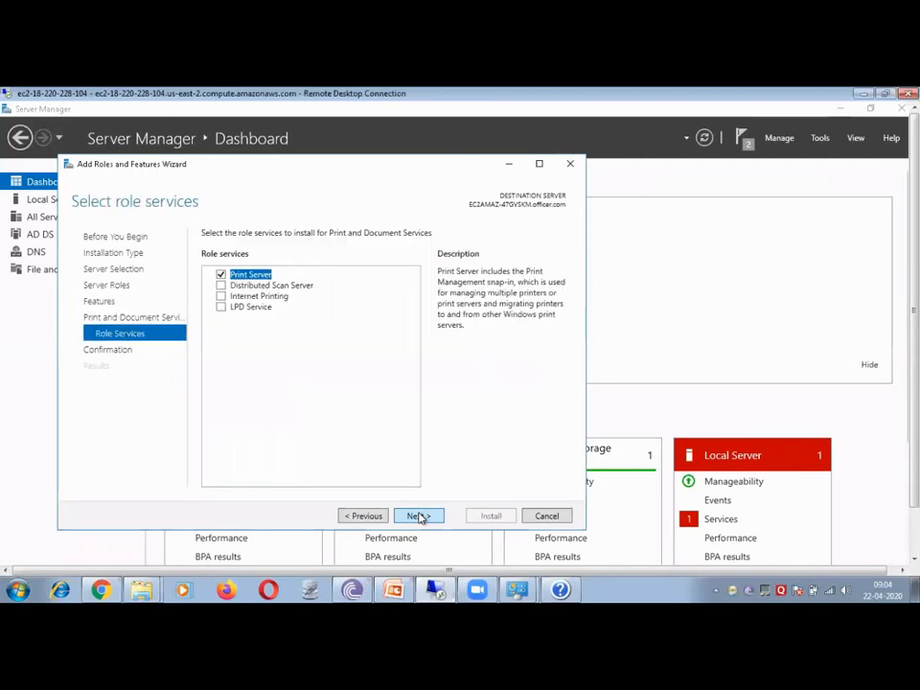
left_click(421, 517)
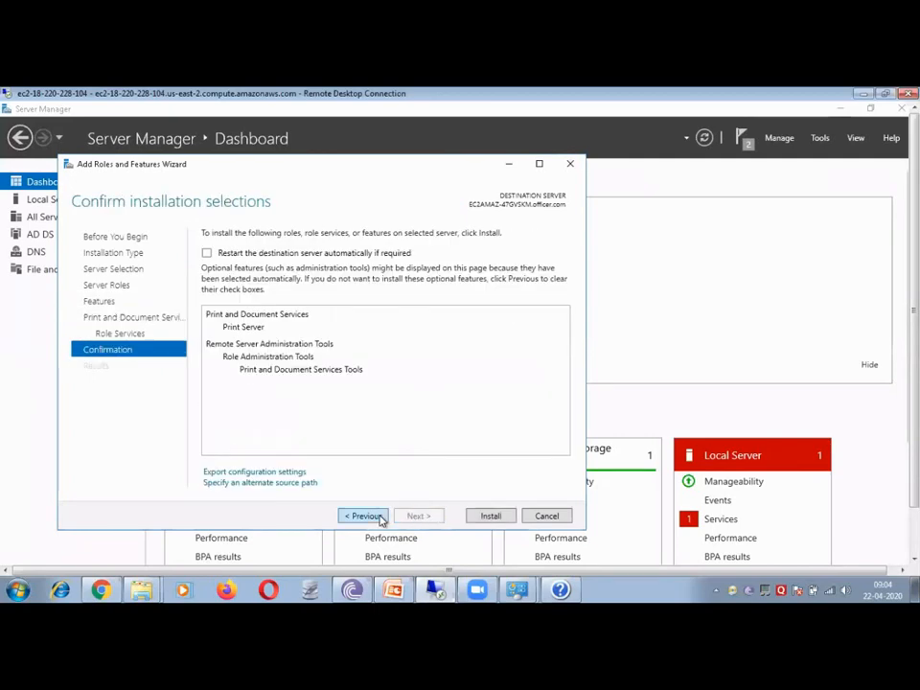
left_click(363, 515)
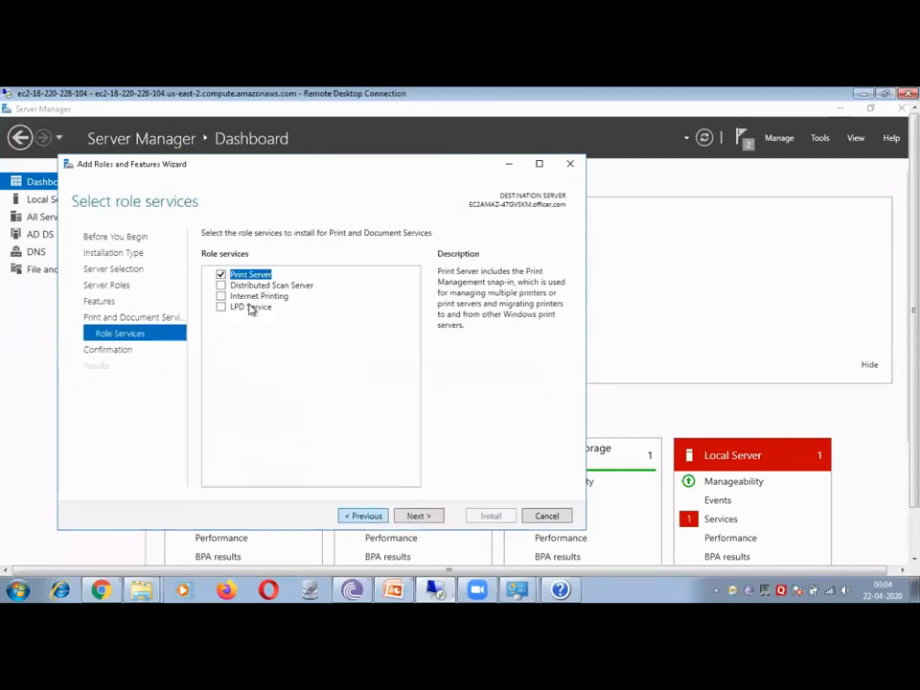
left_click(249, 286)
left_click(243, 298)
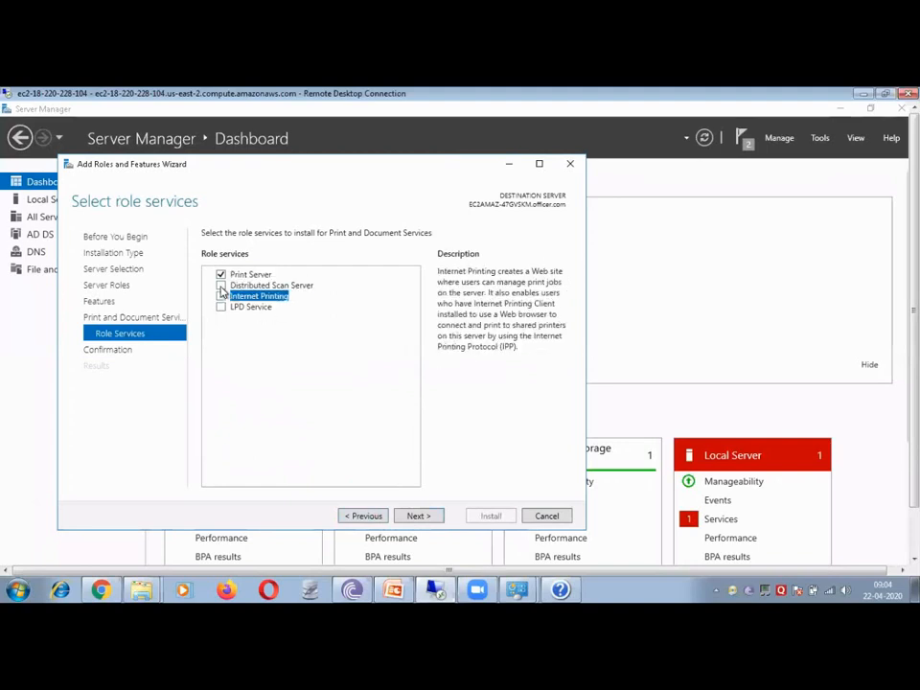
left_click(220, 285)
left_click(222, 296)
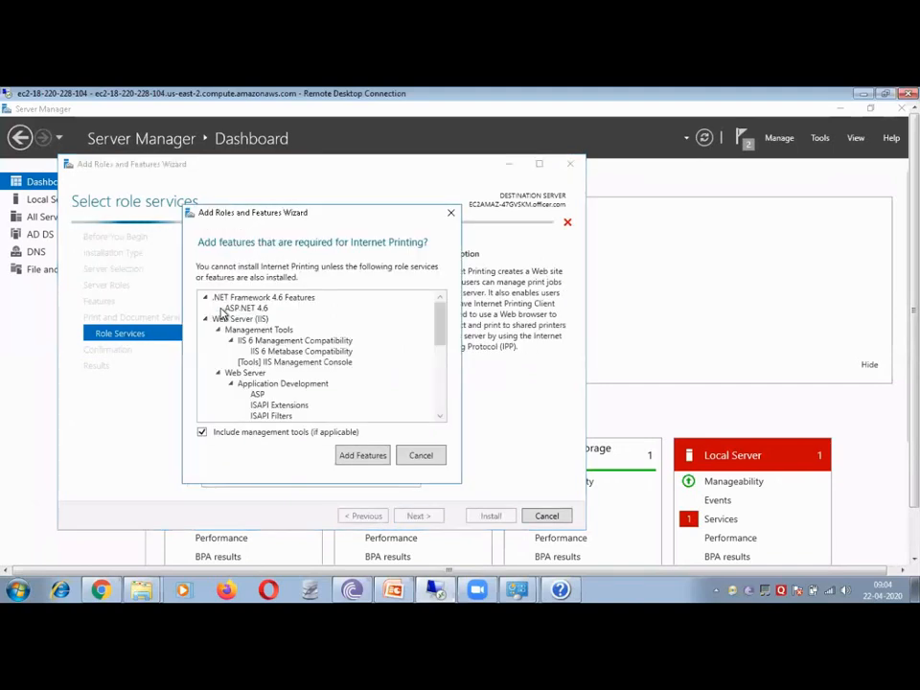
left_click(363, 456)
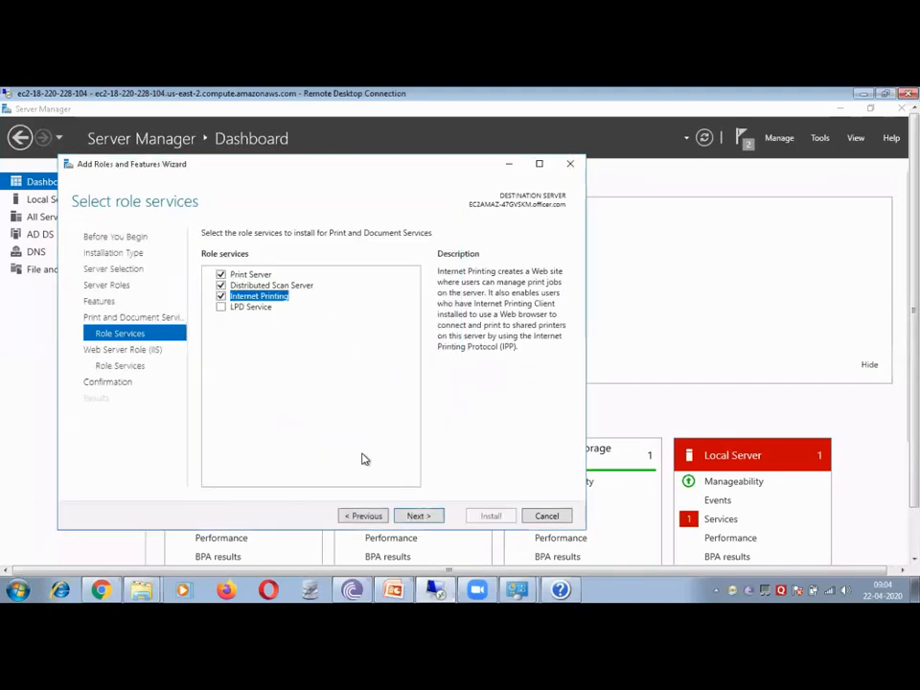
left_click(221, 306)
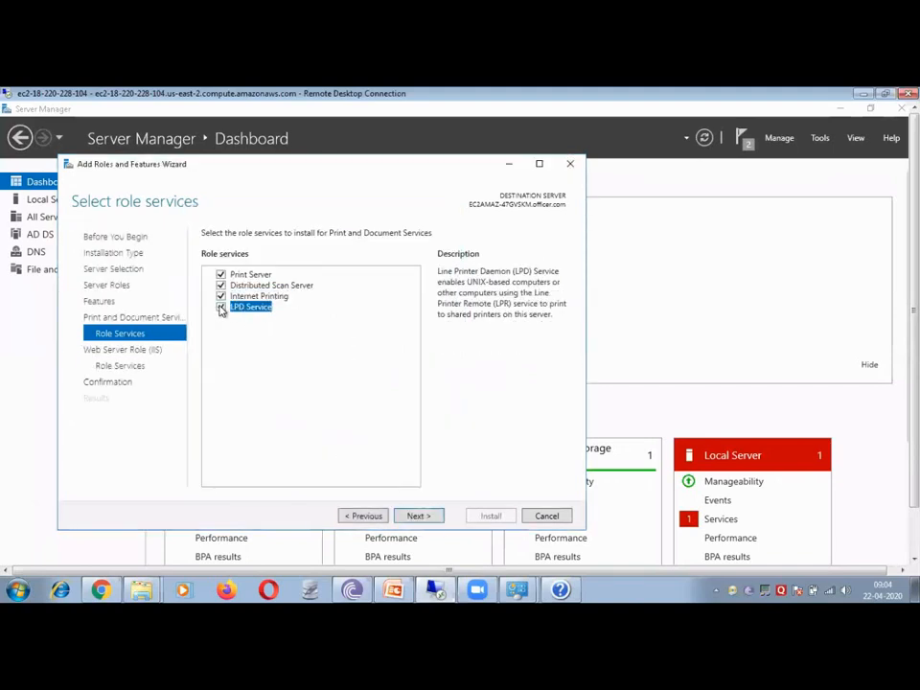
Keep the default Web Server (IIS) role services, install the selected roles, and close the wizard when the installation ends.
left_click(418, 515)
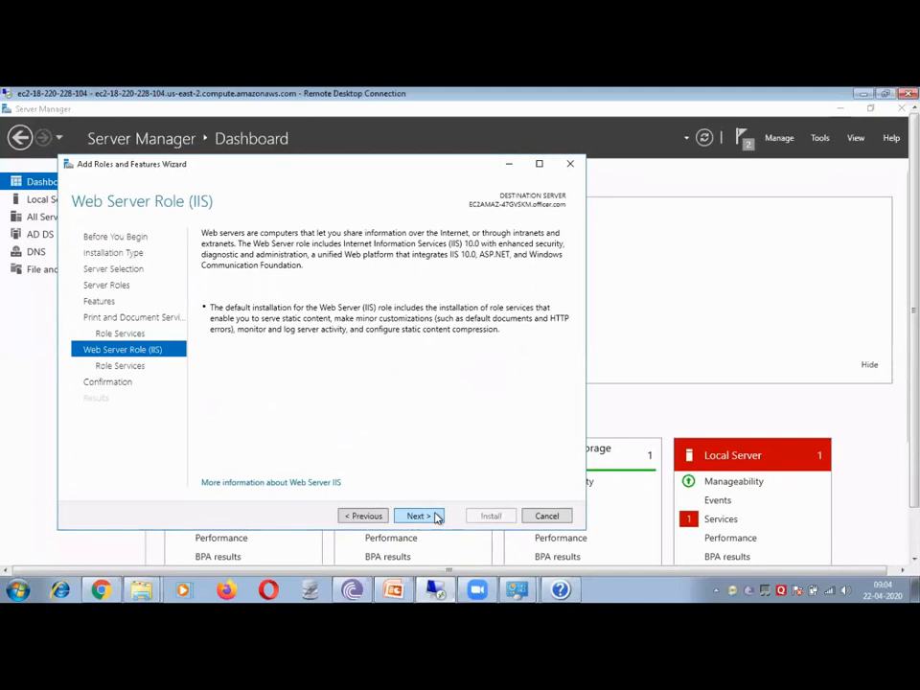
left_click(437, 517)
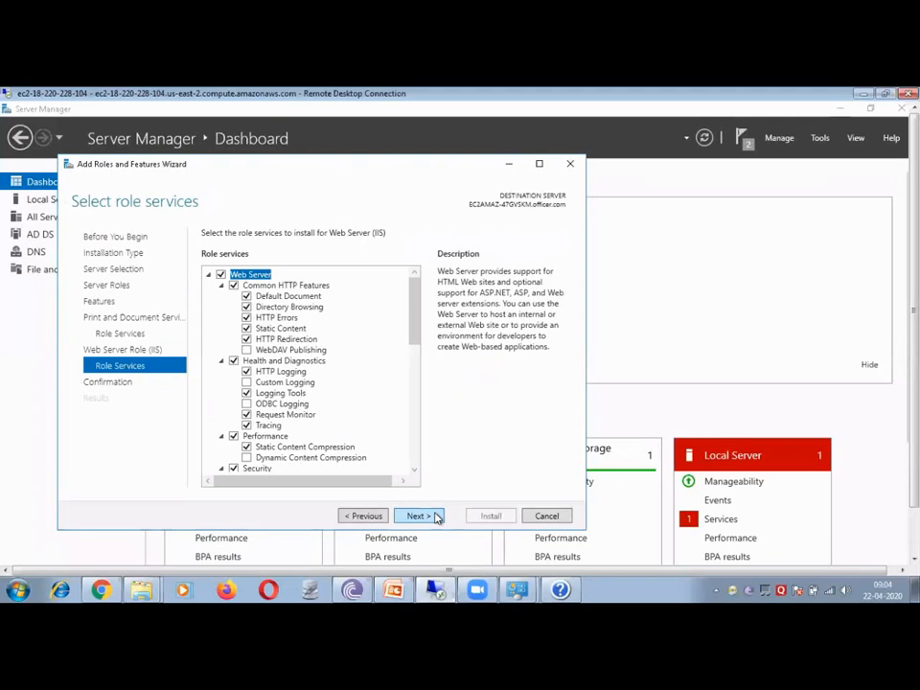
left_click(437, 517)
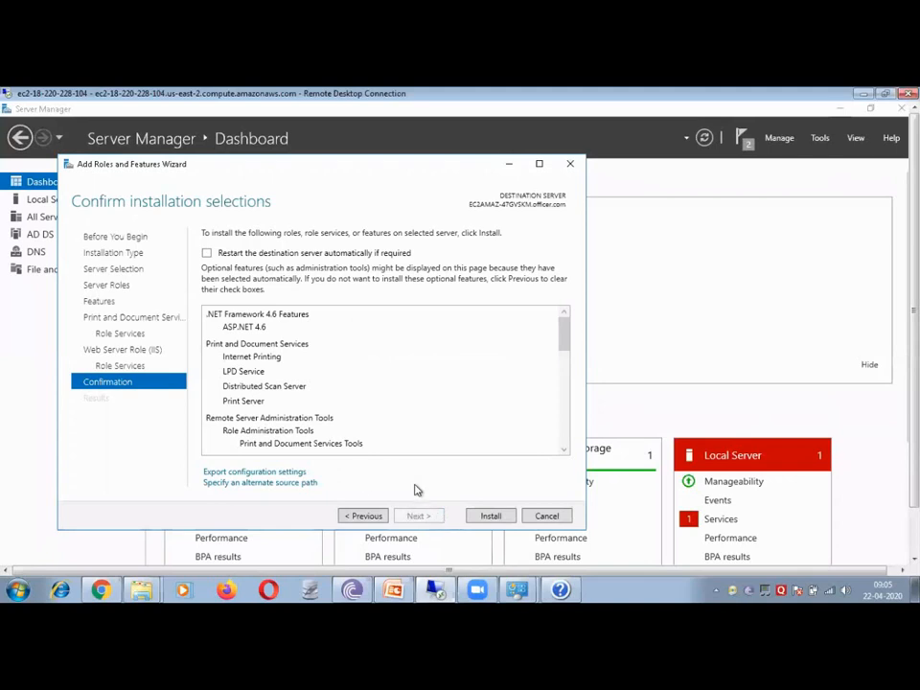
left_click(490, 518)
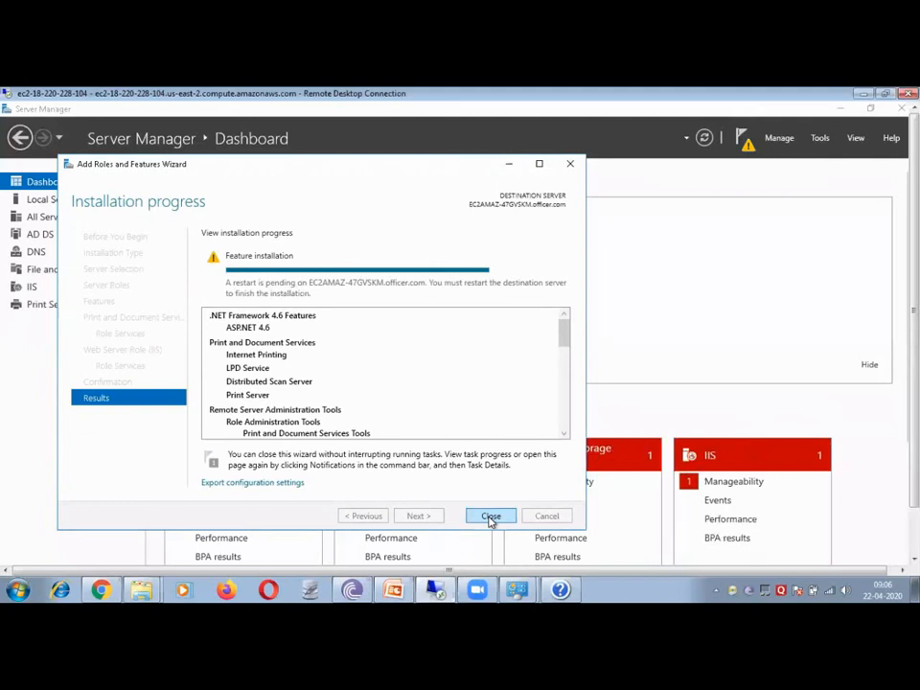
left_click(491, 516)
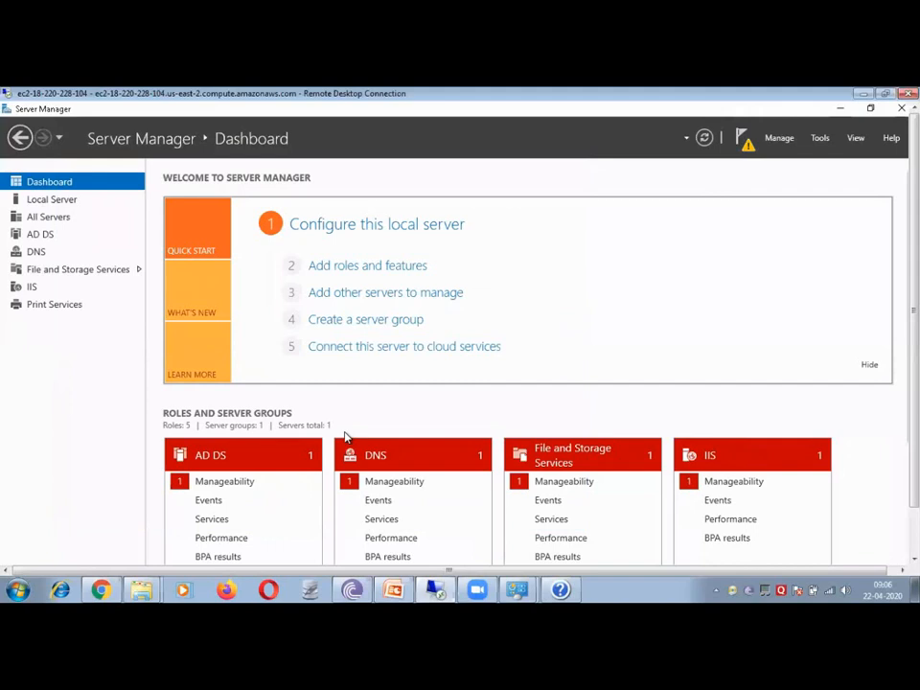
Open Print Management and display the printers of the local print server.
left_click(819, 141)
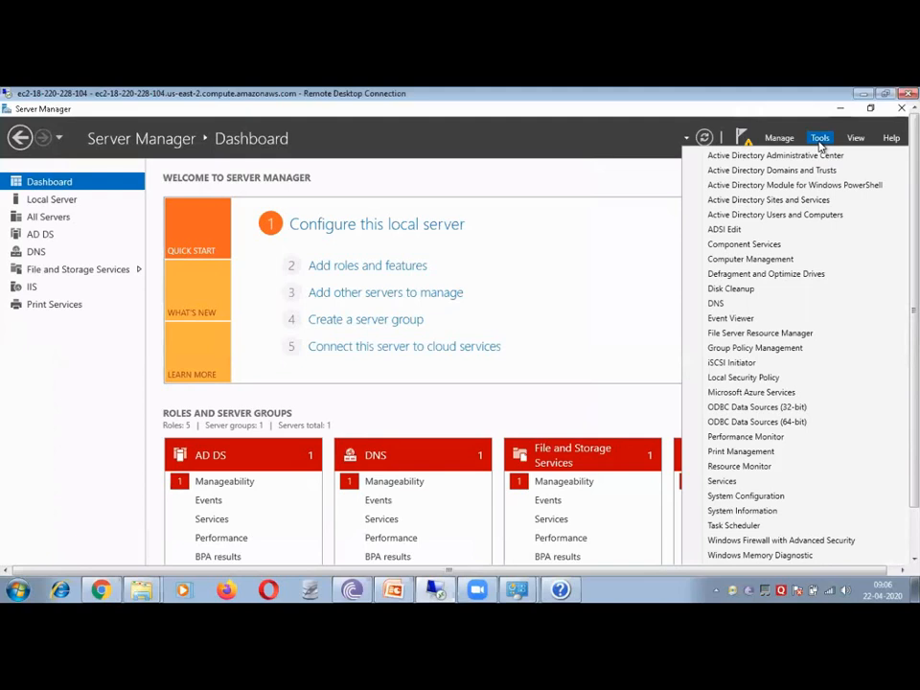
left_click(743, 453)
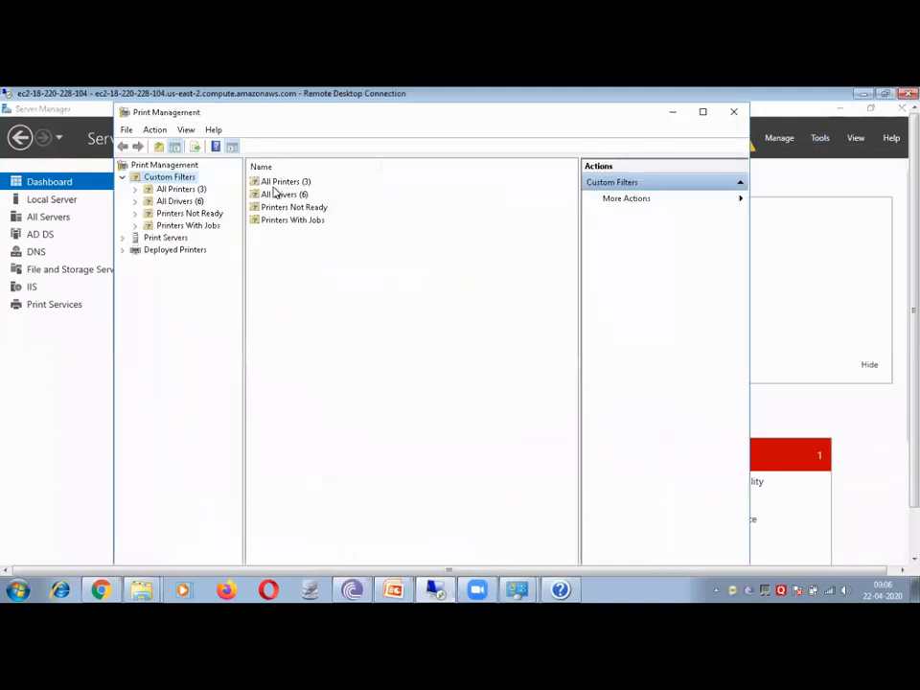
double_click(151, 240)
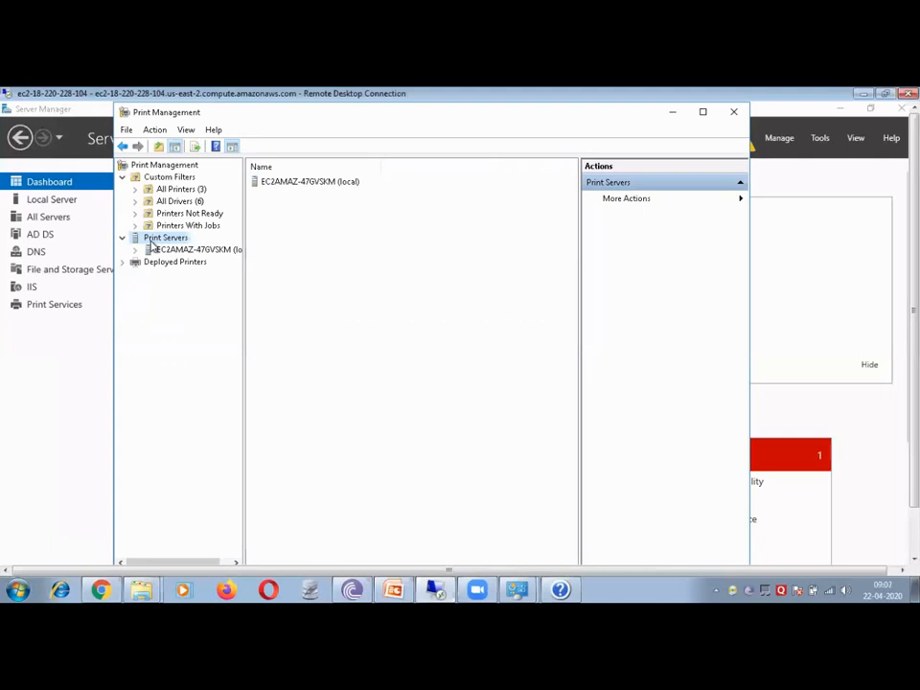
left_click(191, 249)
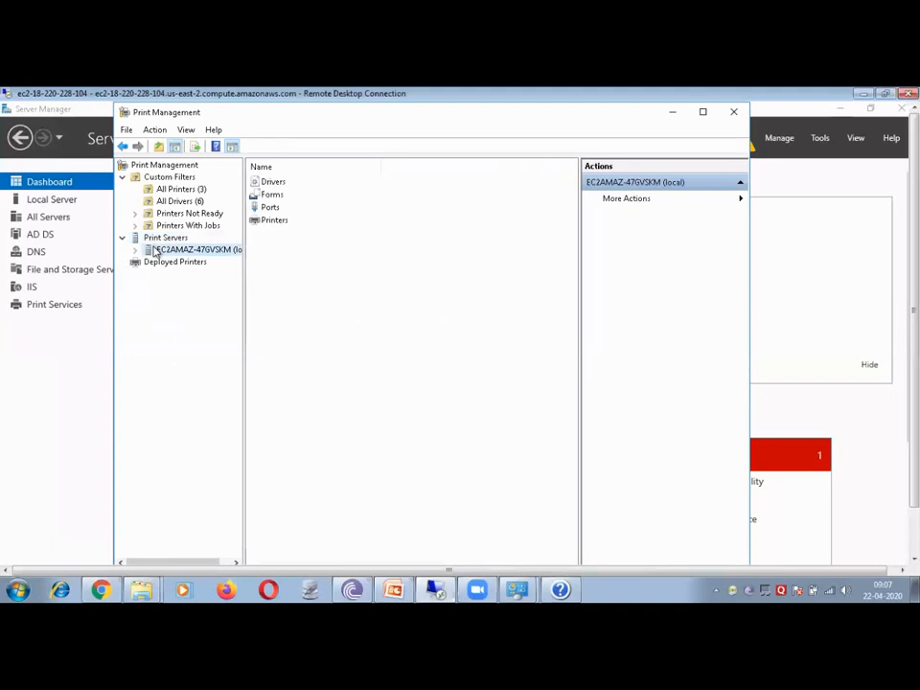
double_click(154, 251)
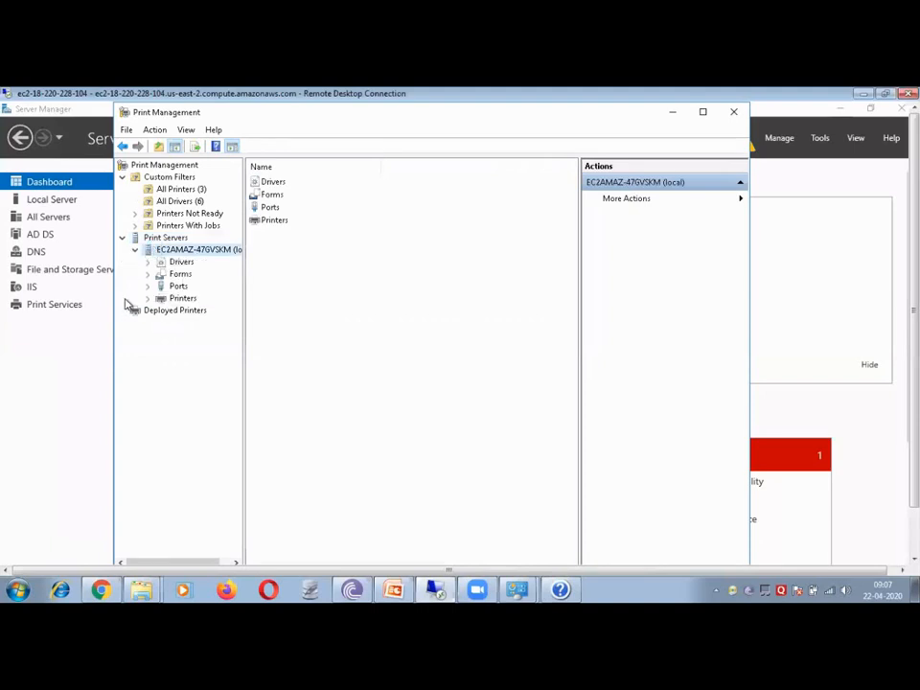
left_click(184, 299)
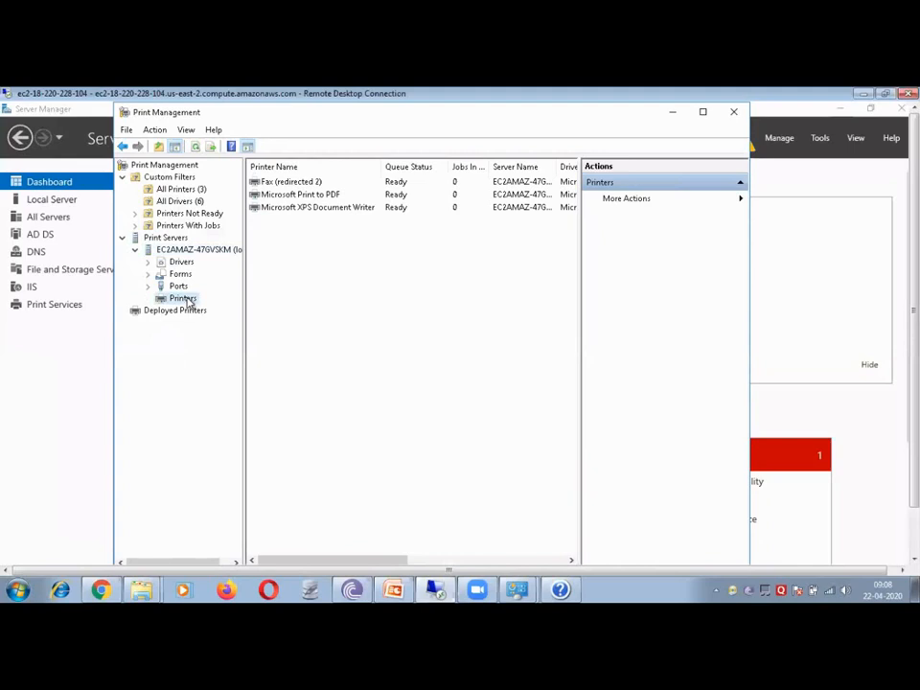
Try to add a TCP/IP or Web Services printer at 10.0.0.1 with device type Autodetect, and cancel while the printer is being contacted.
right_click(188, 301)
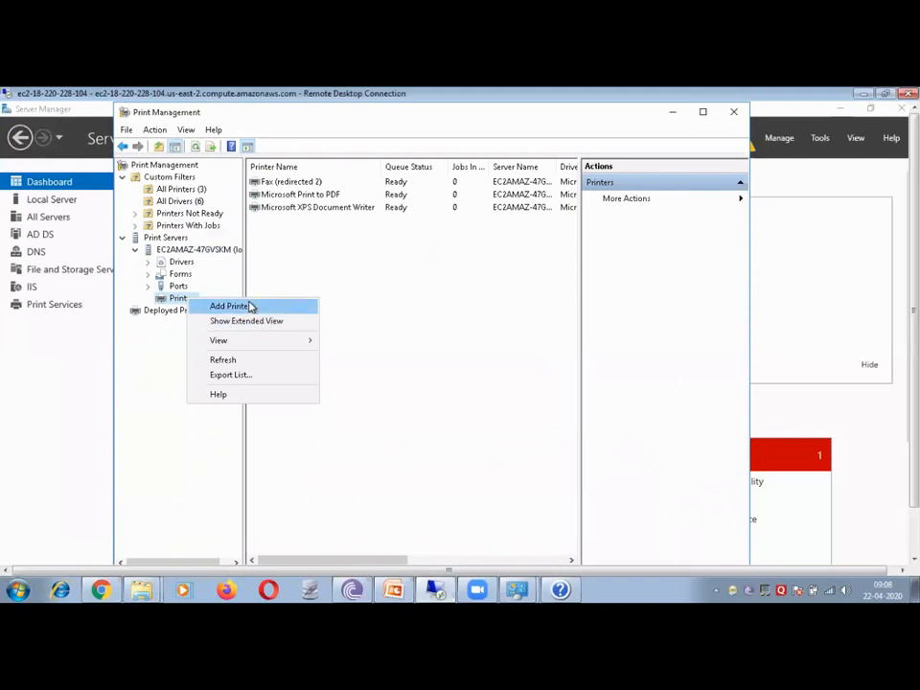
left_click(250, 307)
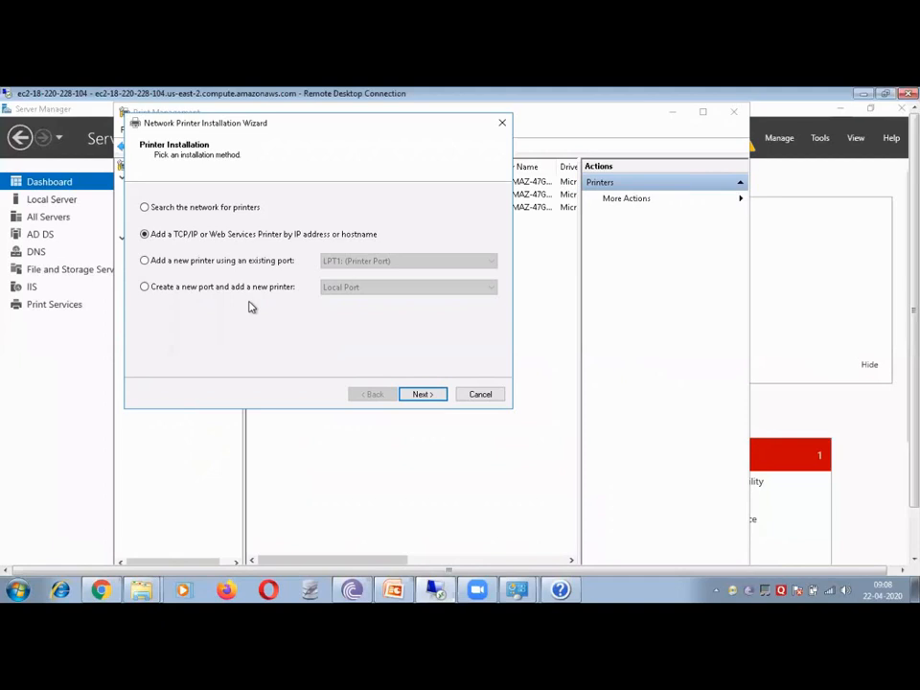
left_click(428, 396)
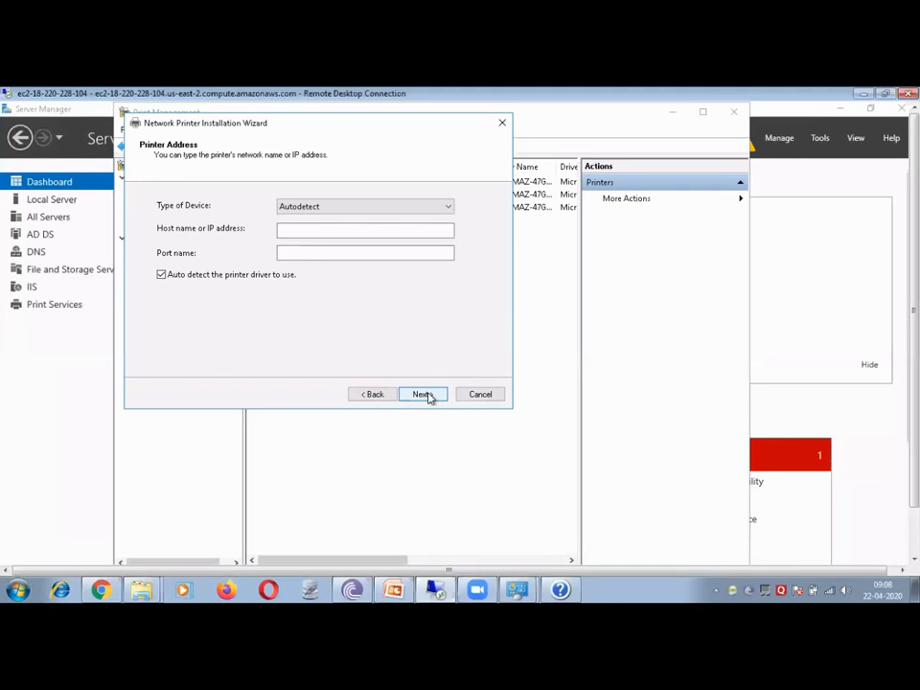
left_click(343, 207)
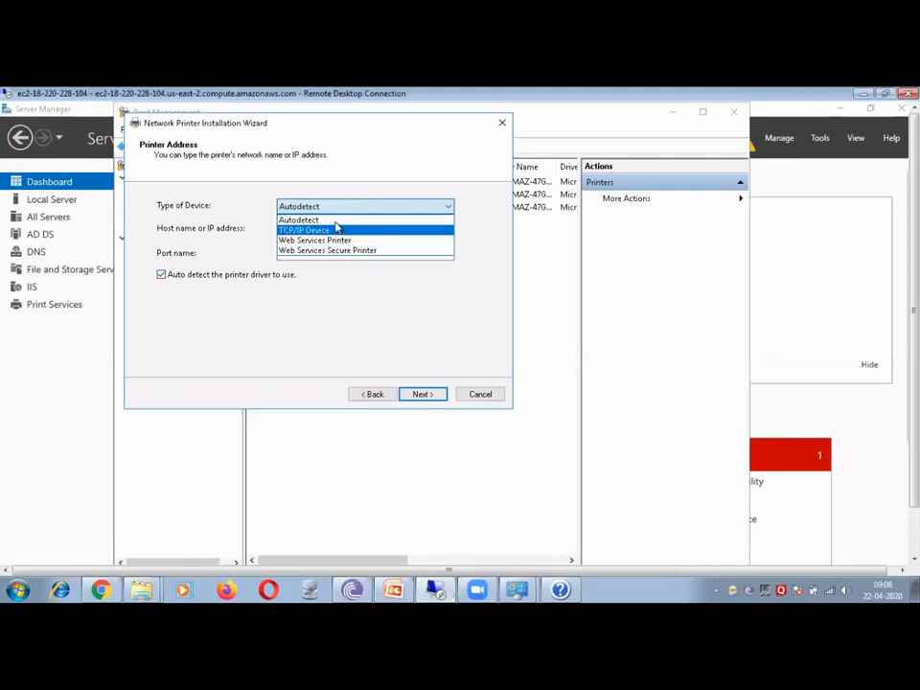
left_click(334, 221)
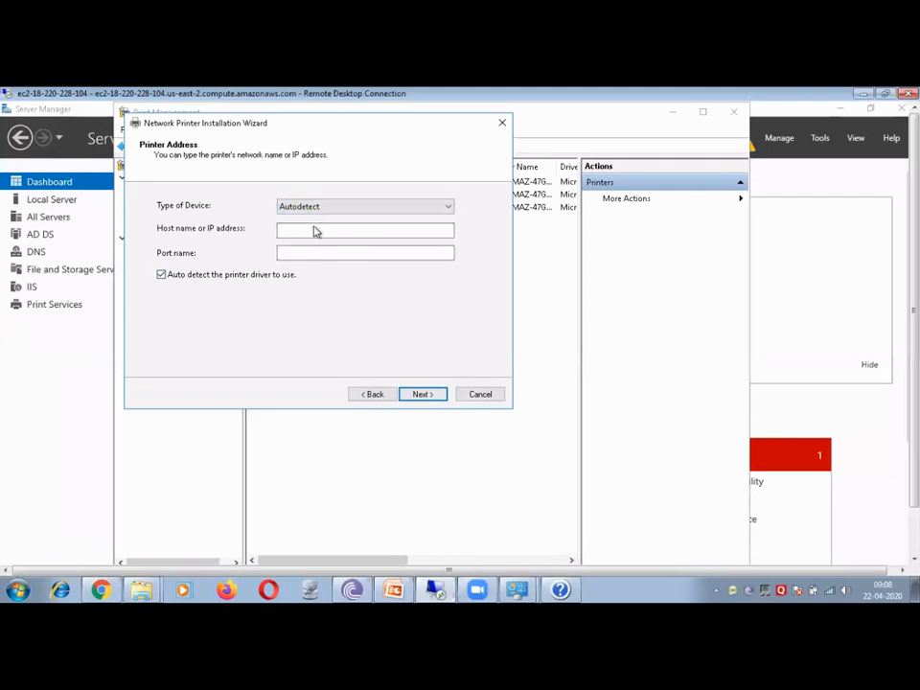
left_click(313, 228)
type("10.0.0.1")
left_click(422, 395)
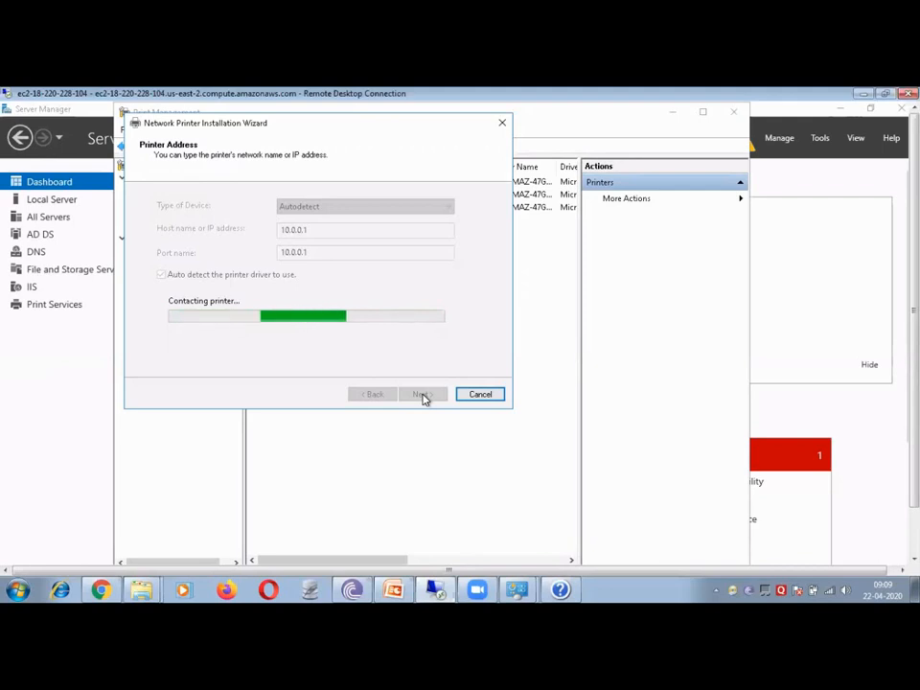
left_click(479, 394)
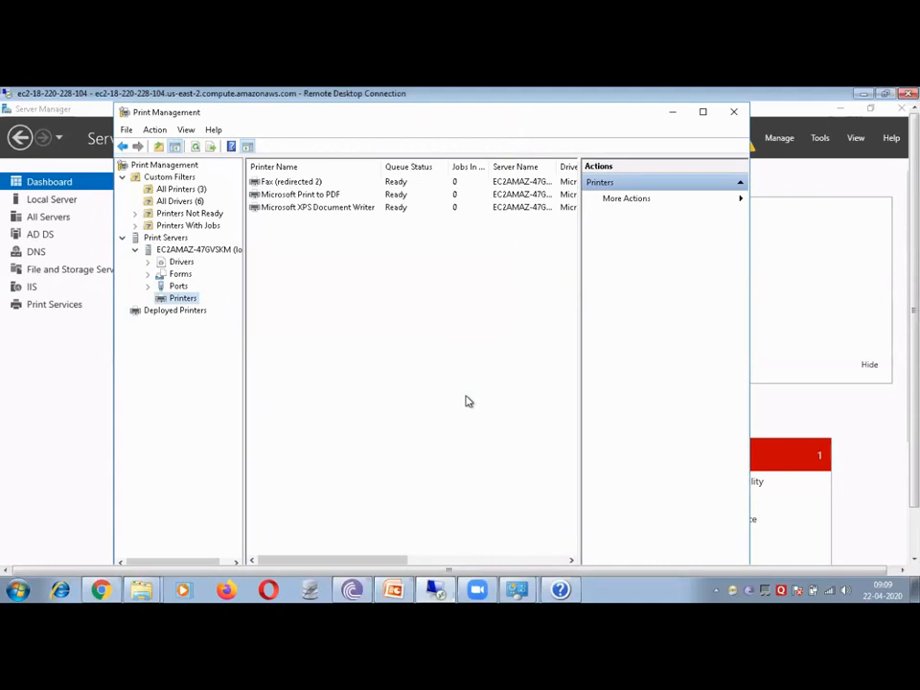
Open the properties of the Fax (redirected 2) printer and examine its security permissions and sharing settings.
right_click(292, 186)
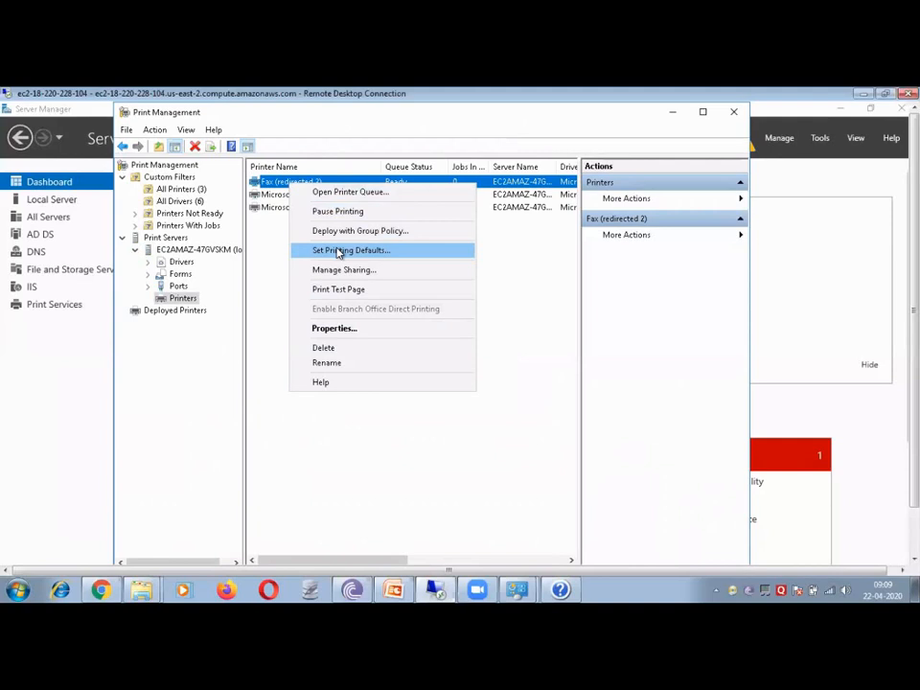
left_click(351, 328)
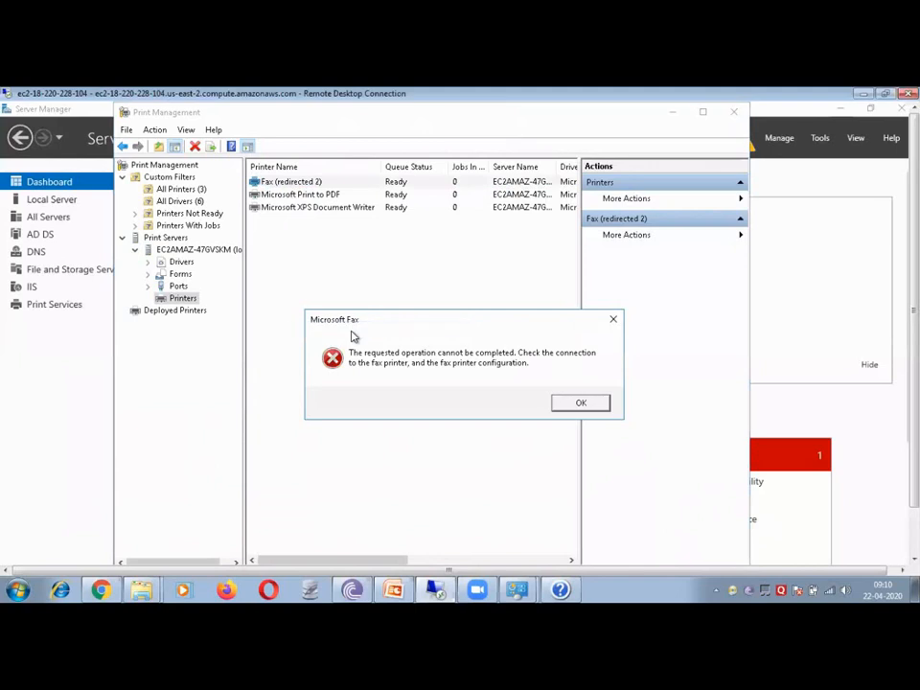
left_click(578, 402)
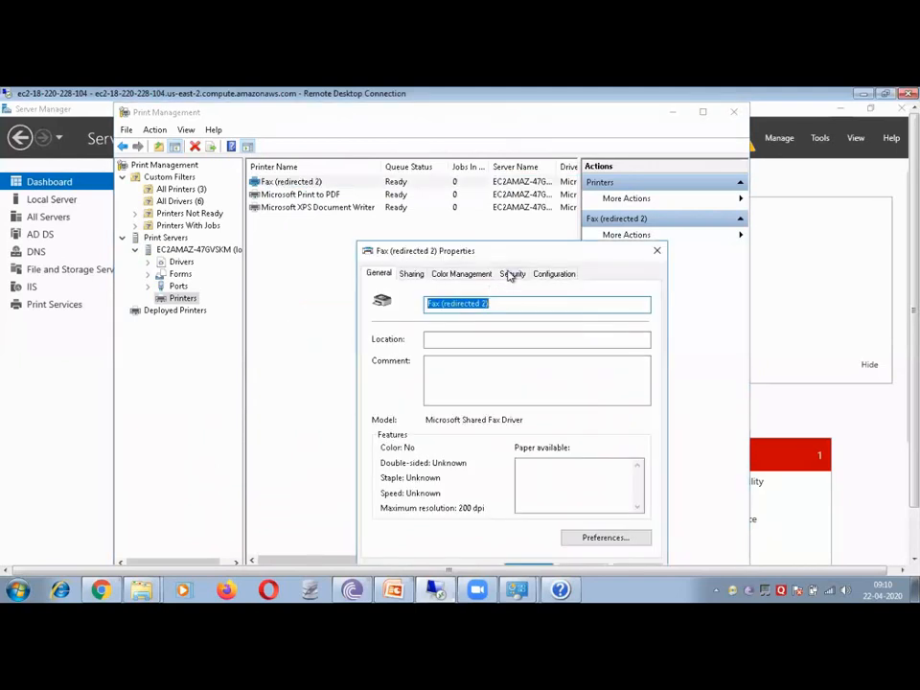
left_click(511, 274)
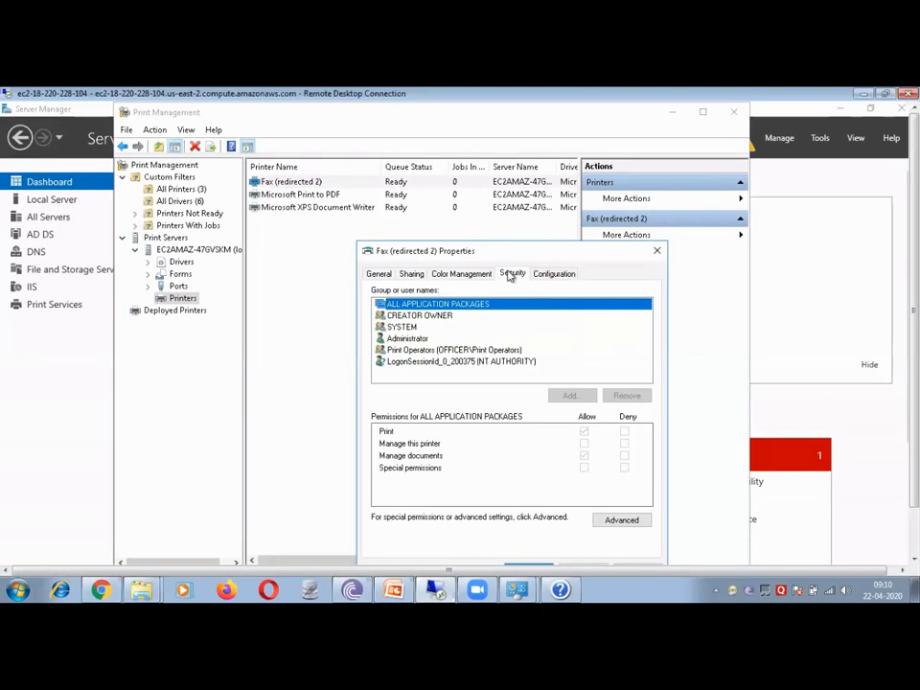
left_click(411, 274)
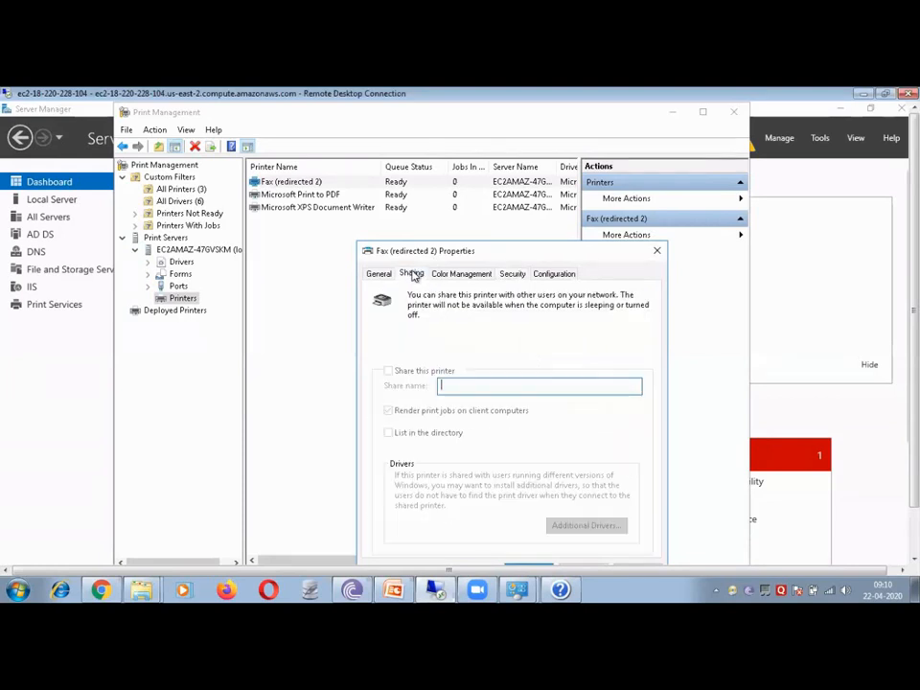